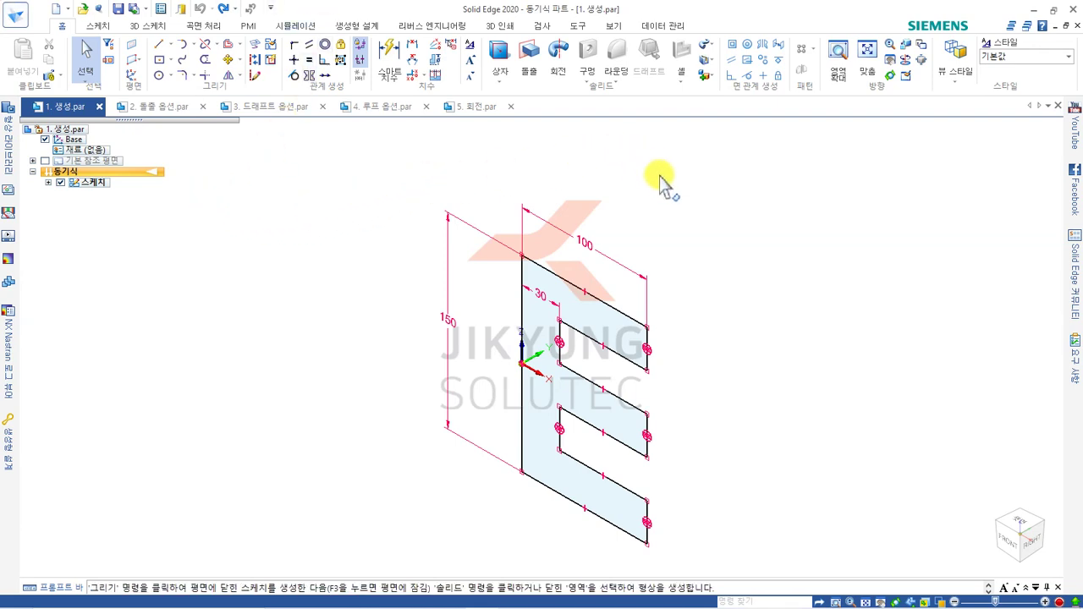
{"action": "left_click", "coordinate": [579, 314]}
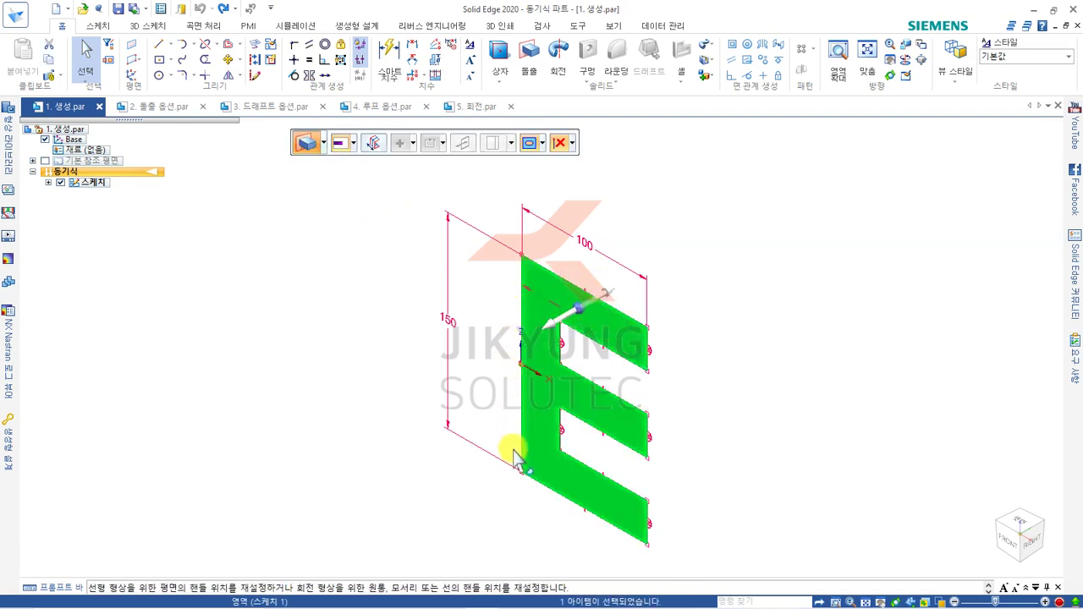
{"action": "left_click", "coordinate": [304, 144]}
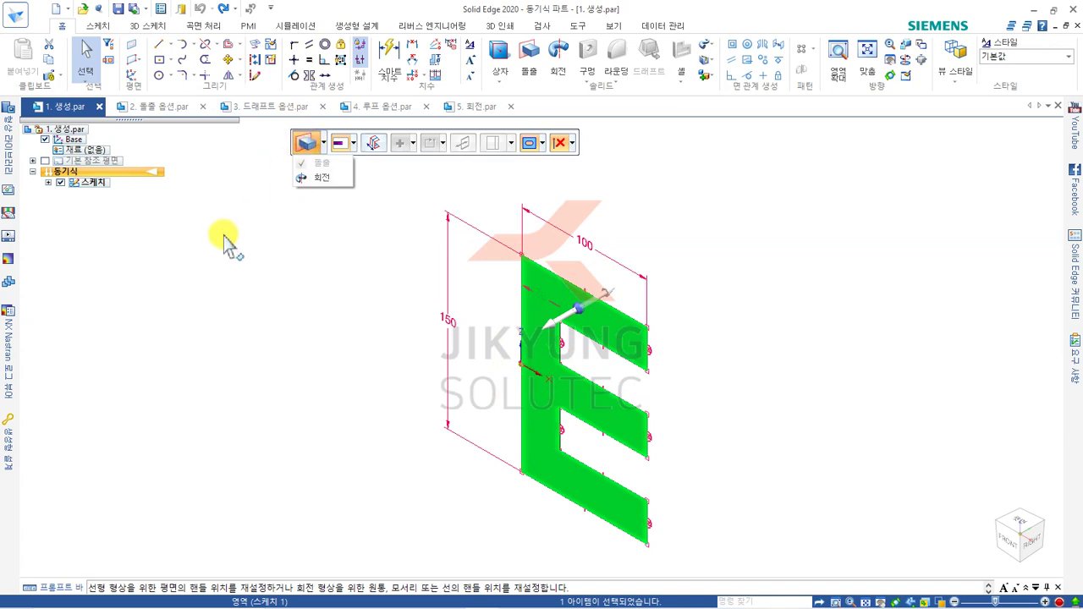
{"action": "left_click", "coordinate": [292, 230]}
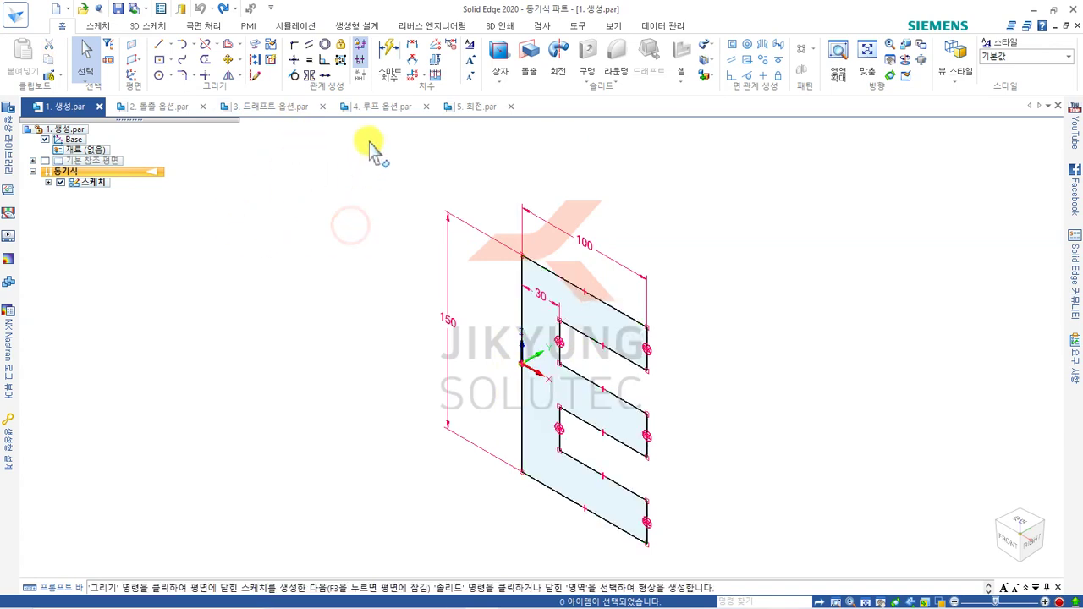
{"action": "left_click", "coordinate": [532, 61]}
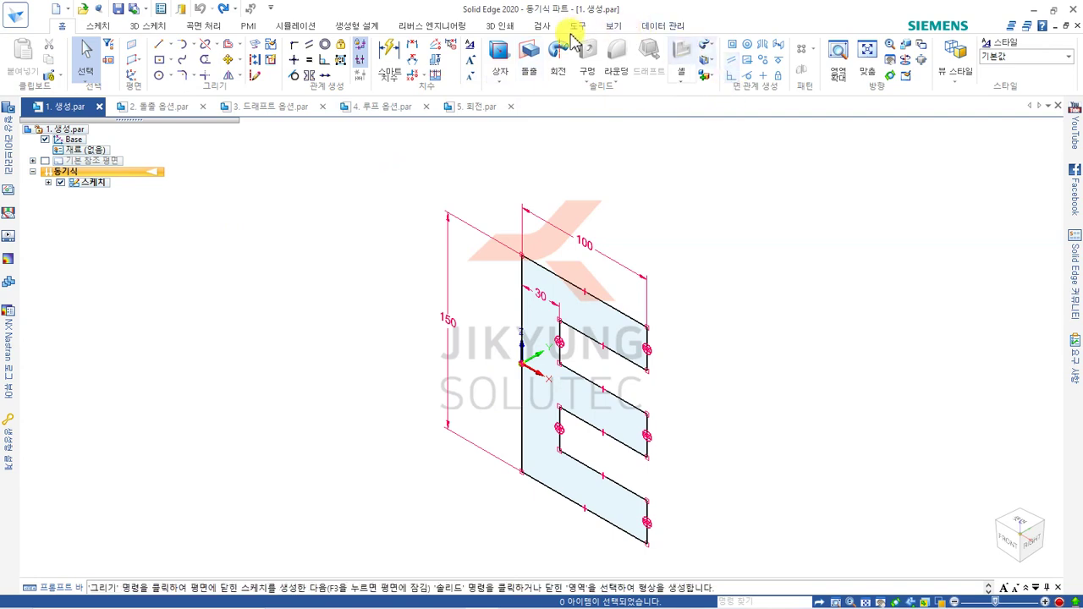
{"action": "left_click", "coordinate": [530, 60]}
{"action": "left_click", "coordinate": [544, 292]}
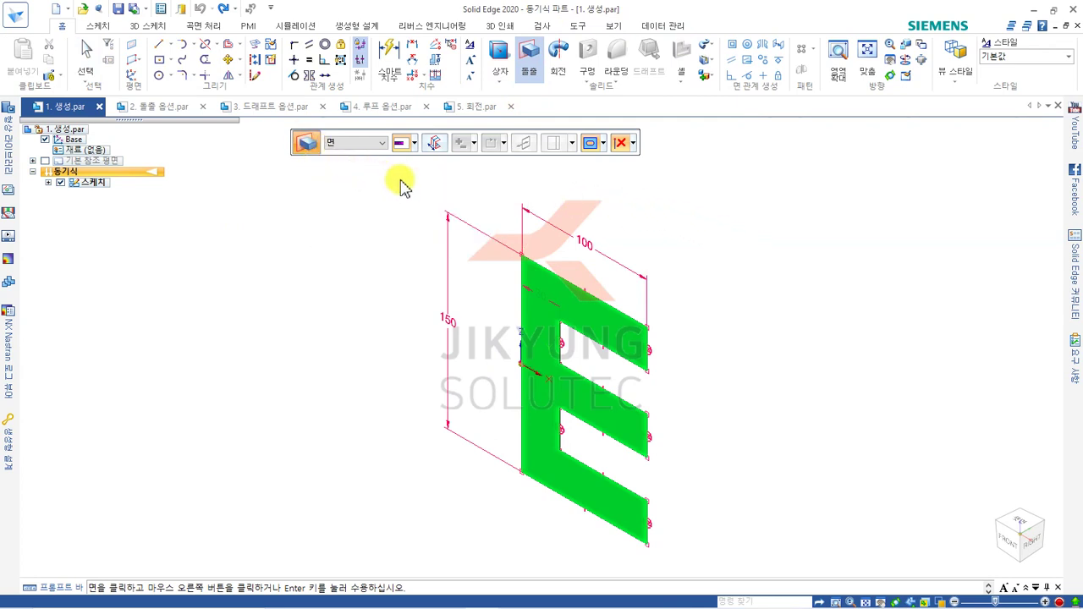
{"action": "left_click", "coordinate": [86, 52]}
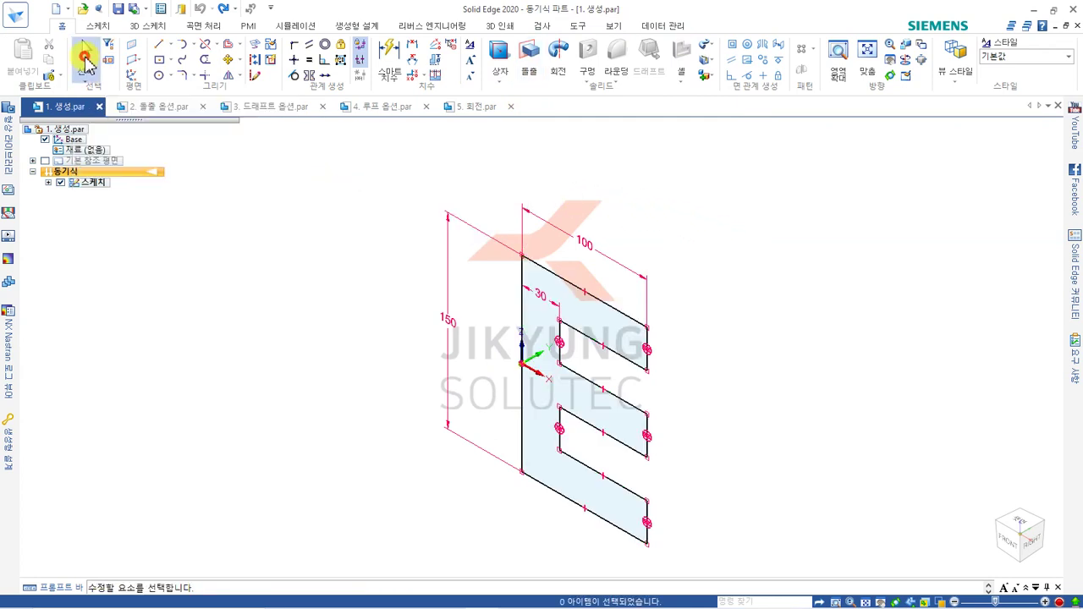
Extrude the E-shaped sketch region symmetrically about its plane to a total of 100 mm.
{"action": "left_click", "coordinate": [542, 298]}
{"action": "left_click", "coordinate": [539, 321]}
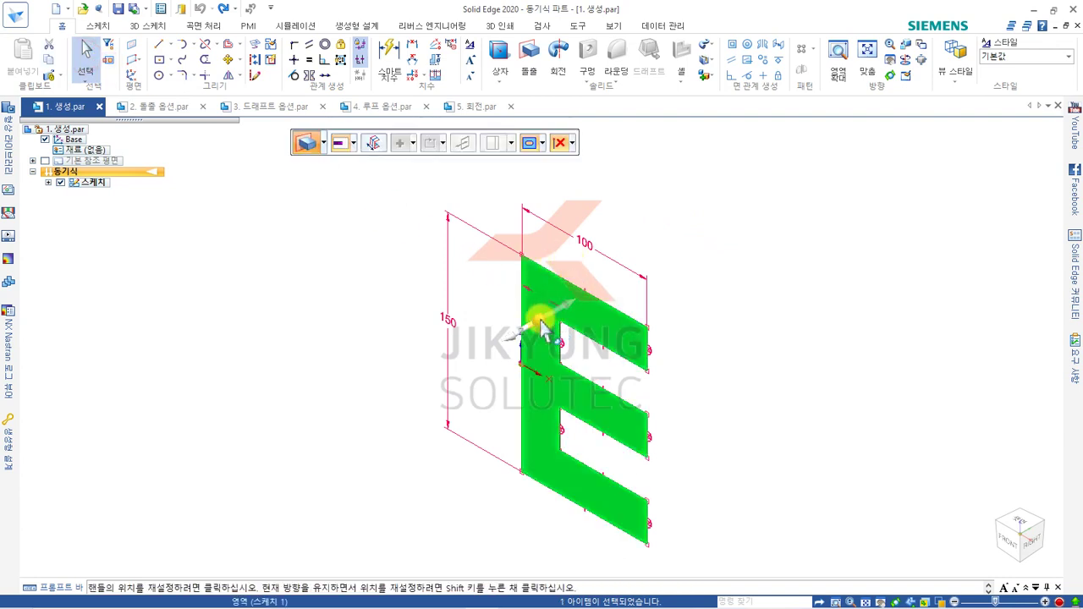
{"action": "left_click", "coordinate": [519, 325]}
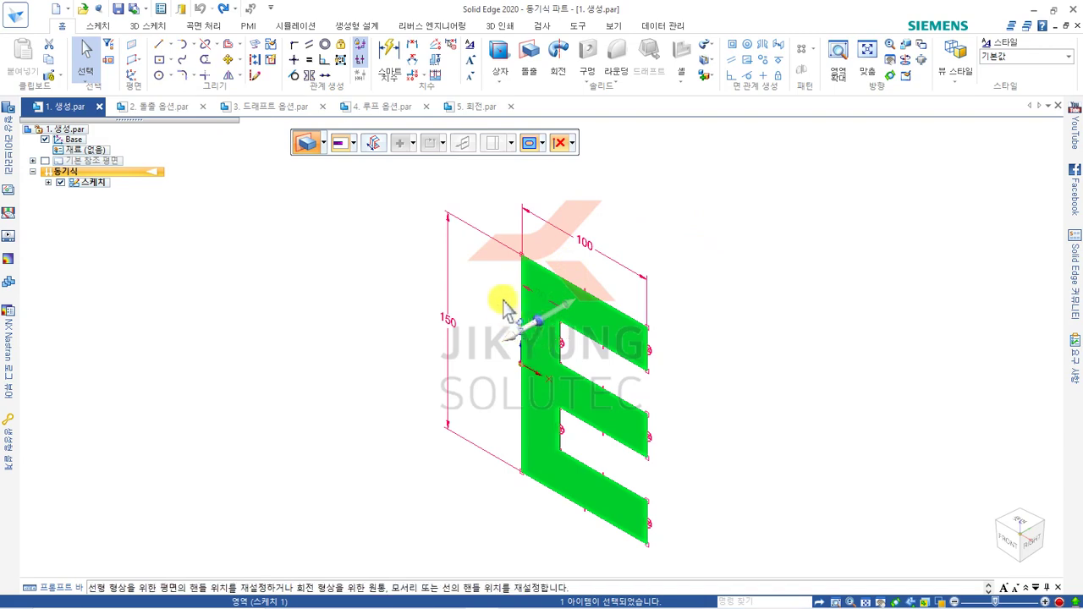
{"action": "left_click", "coordinate": [536, 307]}
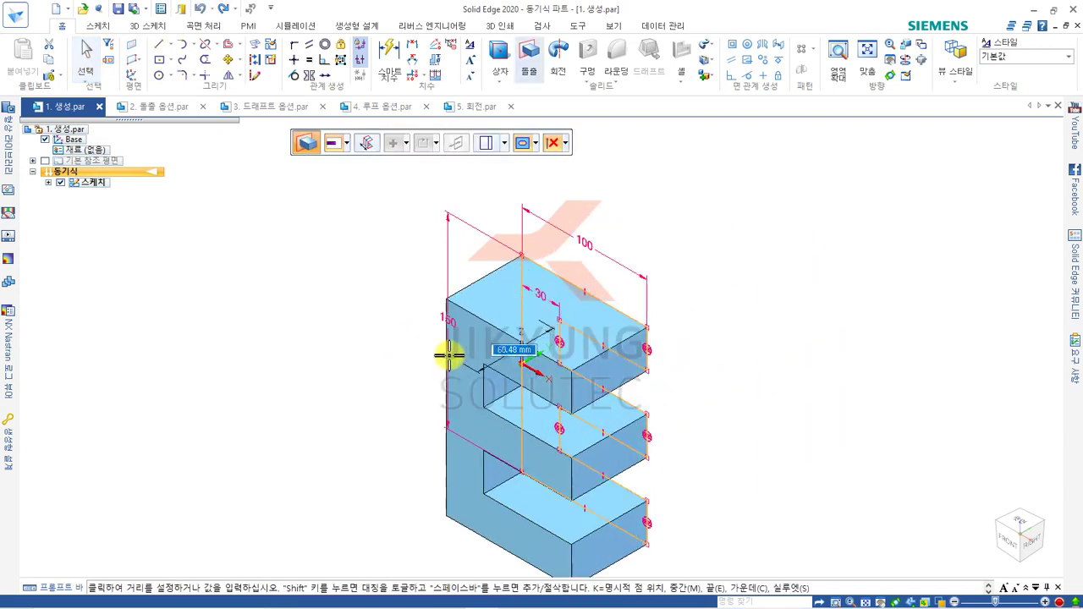
{"action": "left_click", "coordinate": [365, 143]}
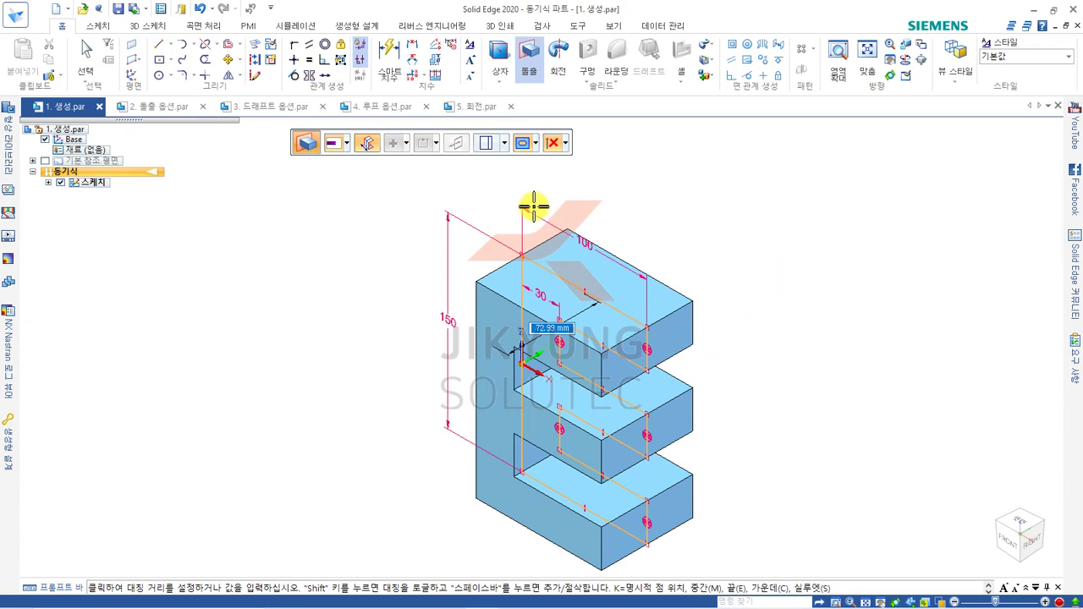
{"action": "type", "text": "100"}
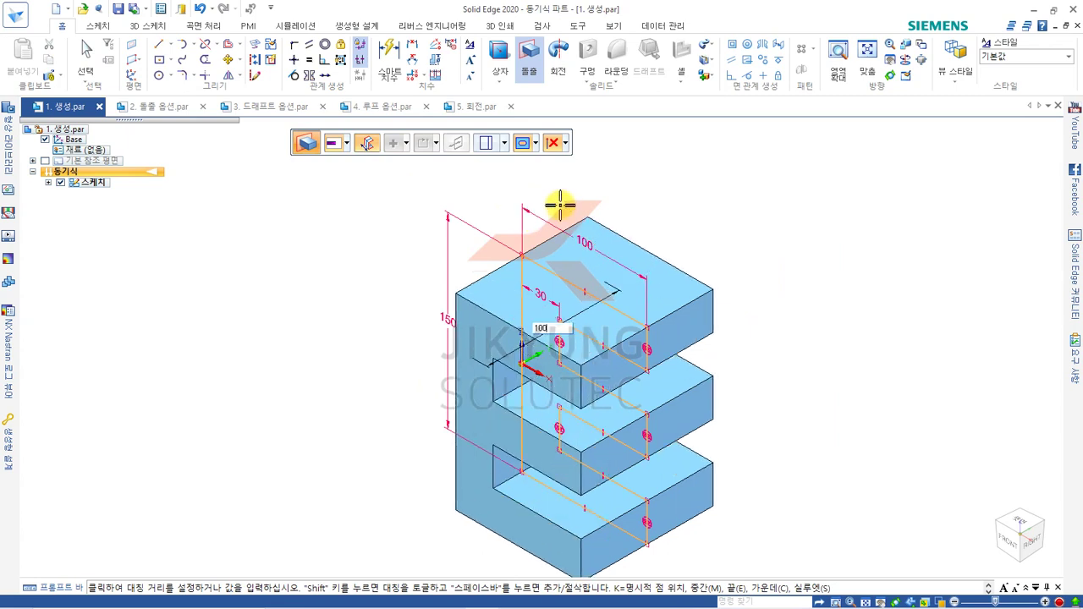
{"action": "key", "text": "Return"}
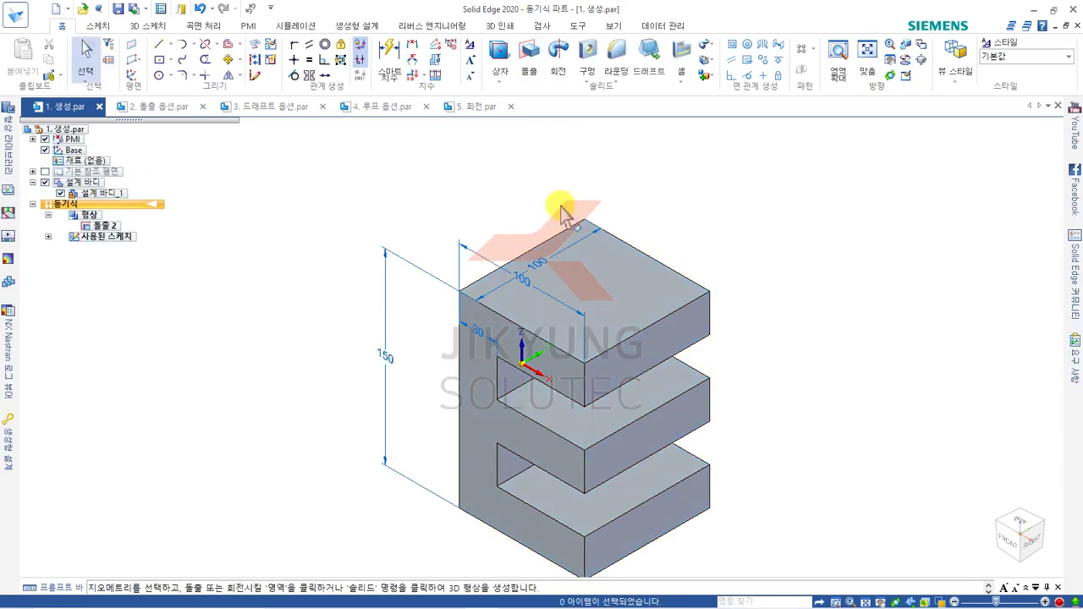
Sketch a circle about 42 mm in diameter near the middle of the solid's top face.
{"action": "middle_click_drag", "start_coordinate": [703, 193], "coordinate": [698, 218]}
{"action": "key", "text": "ctrl+i"}
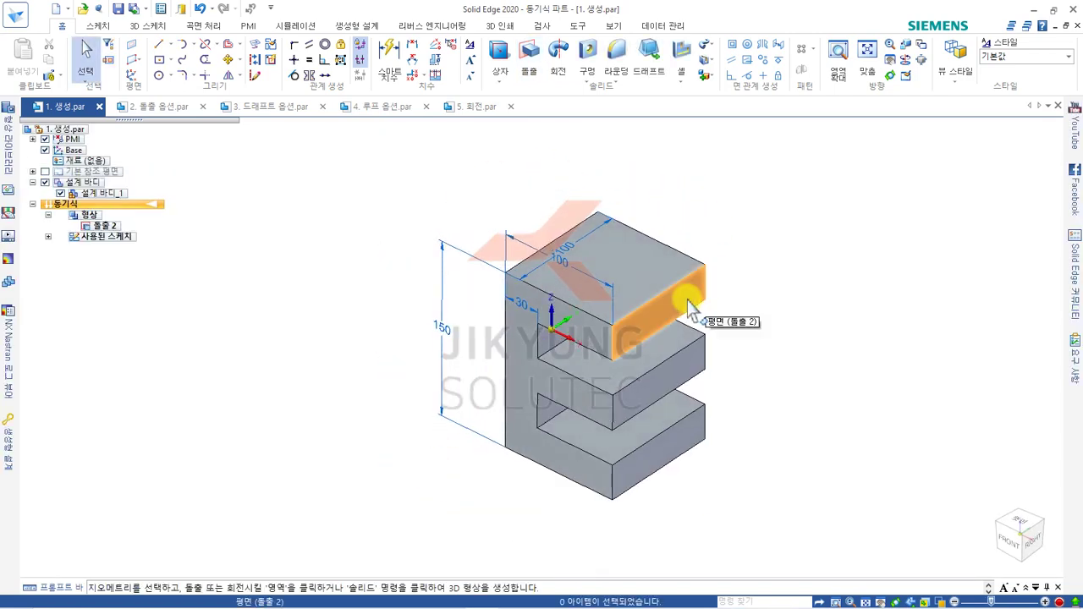
{"action": "mouse_move", "coordinate": [717, 220]}
{"action": "middle_mouse_down"}
{"action": "mouse_move", "coordinate": [709, 194]}
{"action": "mouse_move", "coordinate": [702, 218]}
{"action": "middle_mouse_up"}
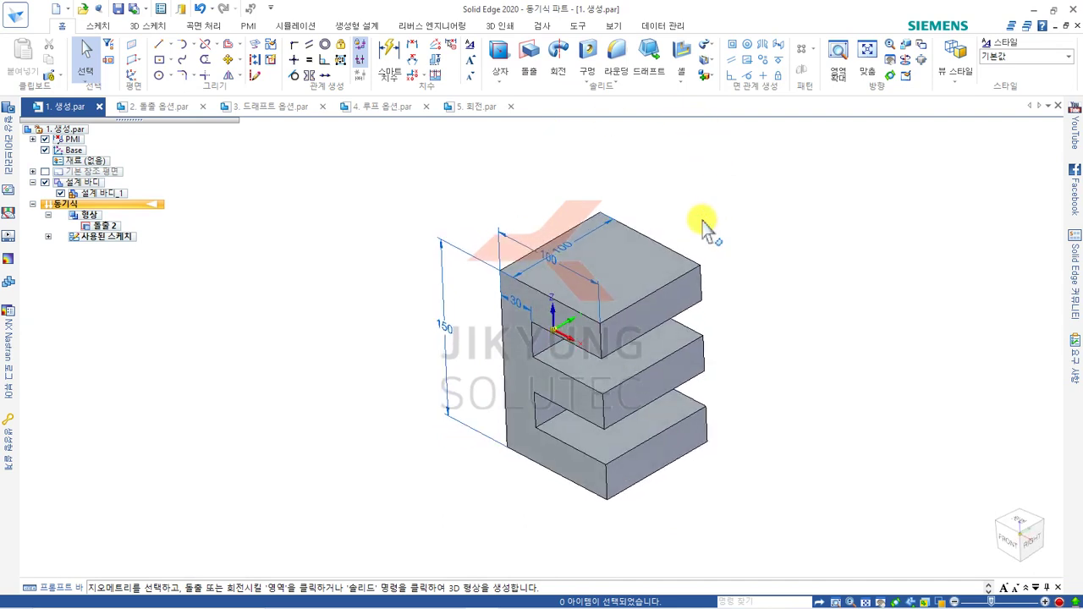
{"action": "left_click", "coordinate": [159, 74]}
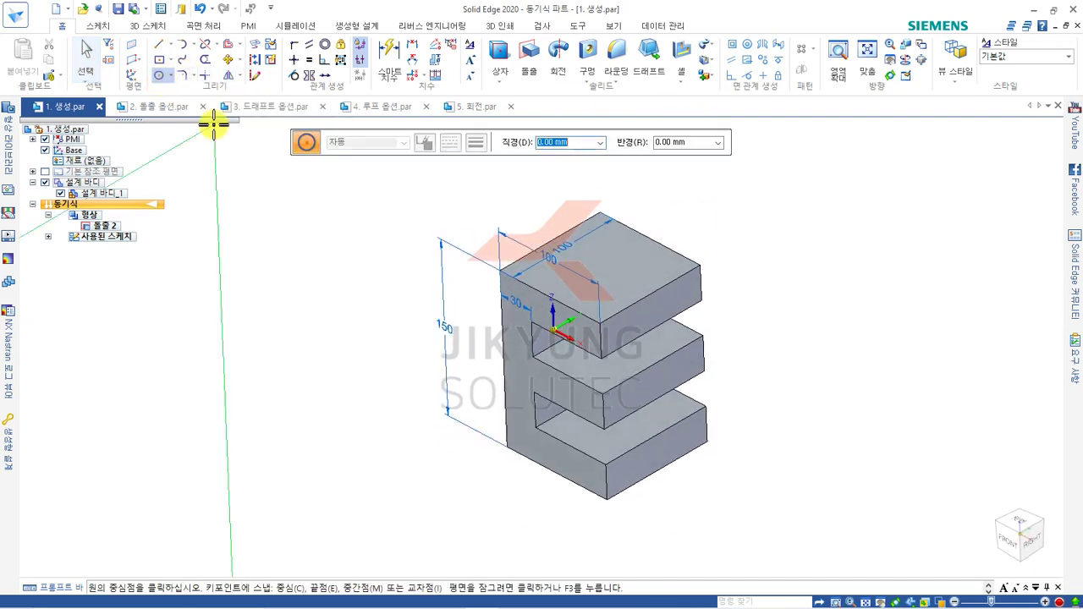
{"action": "left_click", "coordinate": [608, 271]}
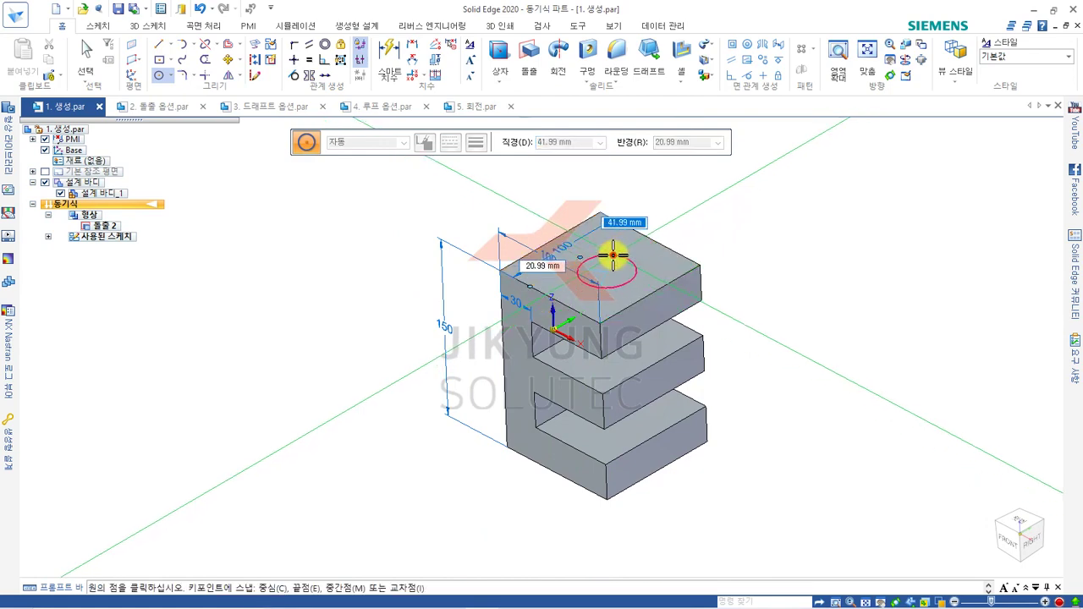
{"action": "left_click", "coordinate": [616, 245]}
{"action": "left_click", "coordinate": [88, 52]}
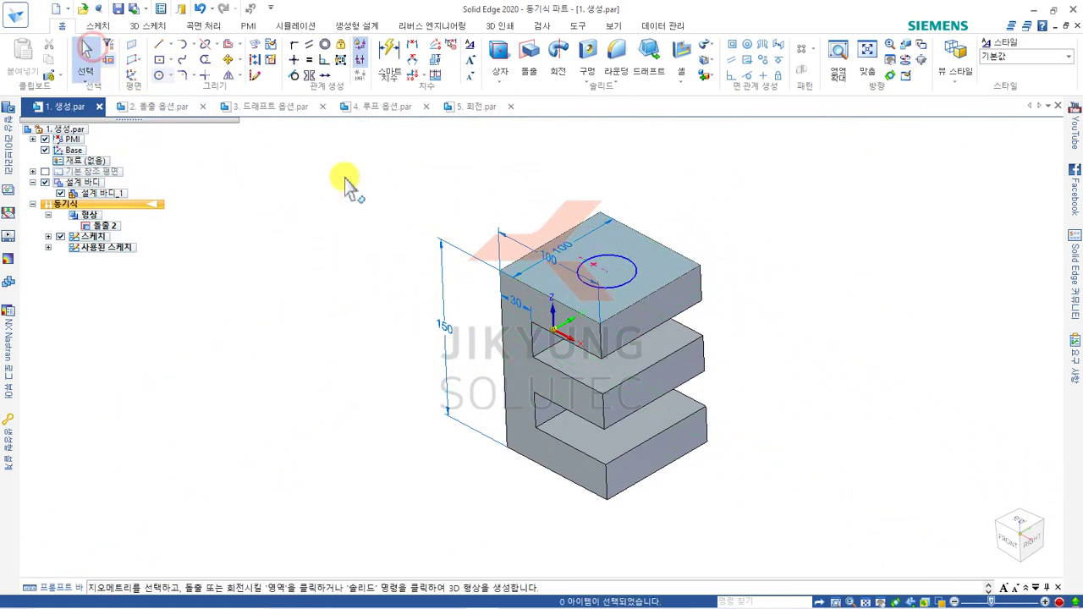
Turn off symmetric extent and cut the circular region about 190 mm downward through all three arms.
{"action": "middle_click_drag", "start_coordinate": [696, 217], "coordinate": [696, 219]}
{"action": "left_click", "coordinate": [619, 266]}
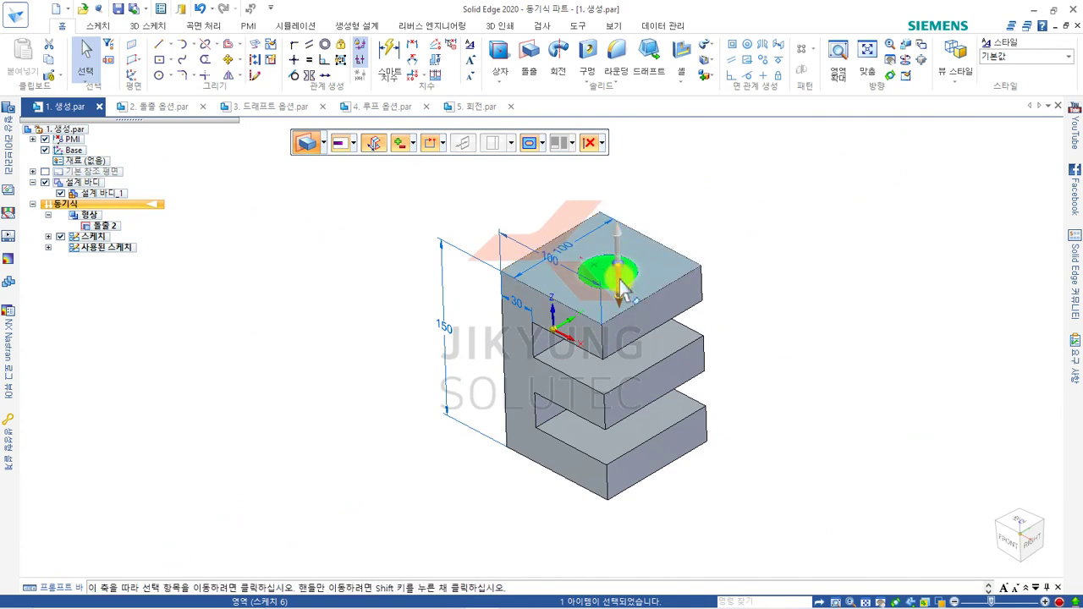
{"action": "left_click", "coordinate": [619, 273]}
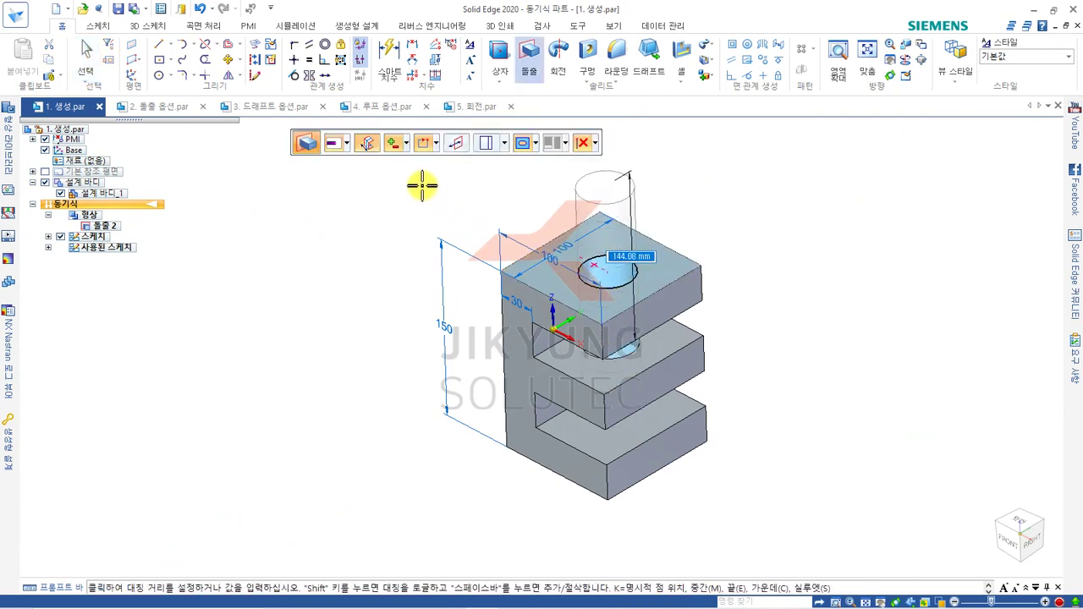
{"action": "left_click", "coordinate": [366, 142]}
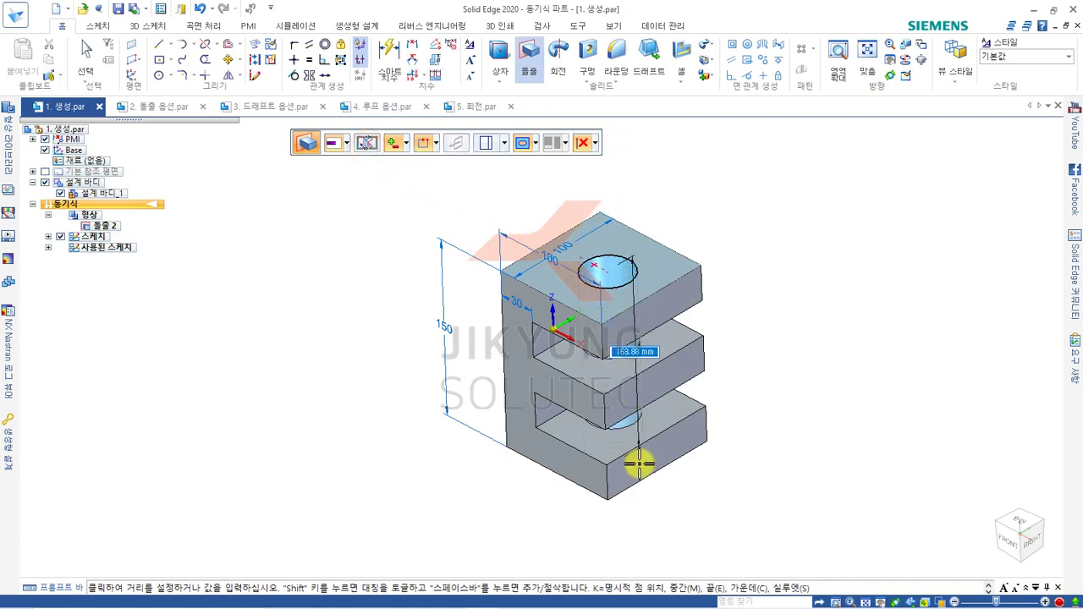
{"action": "middle_click_drag", "start_coordinate": [698, 419], "coordinate": [699, 372]}
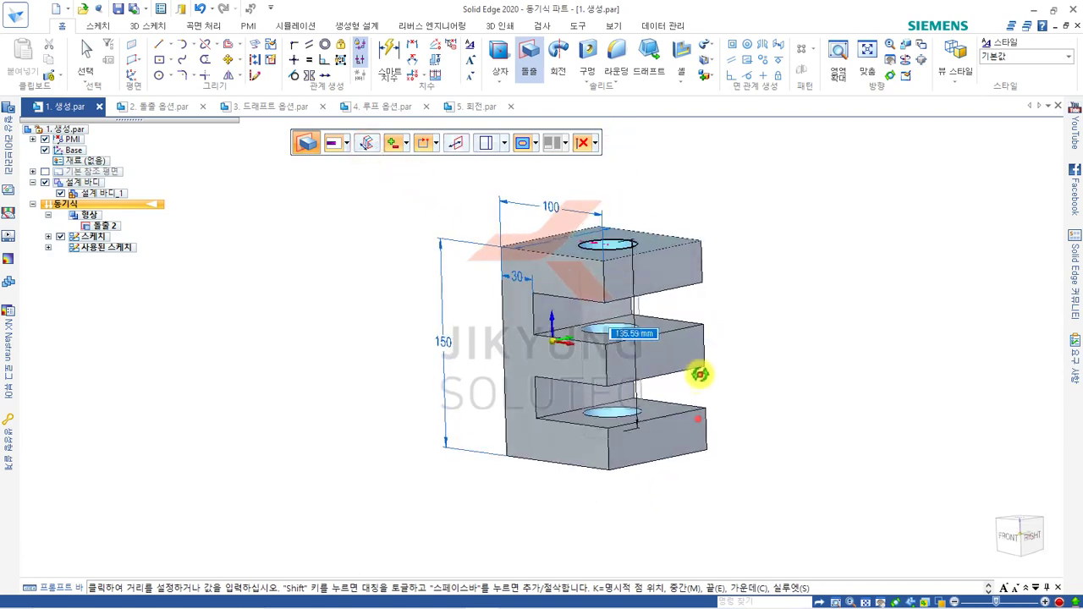
{"action": "left_click", "coordinate": [650, 505]}
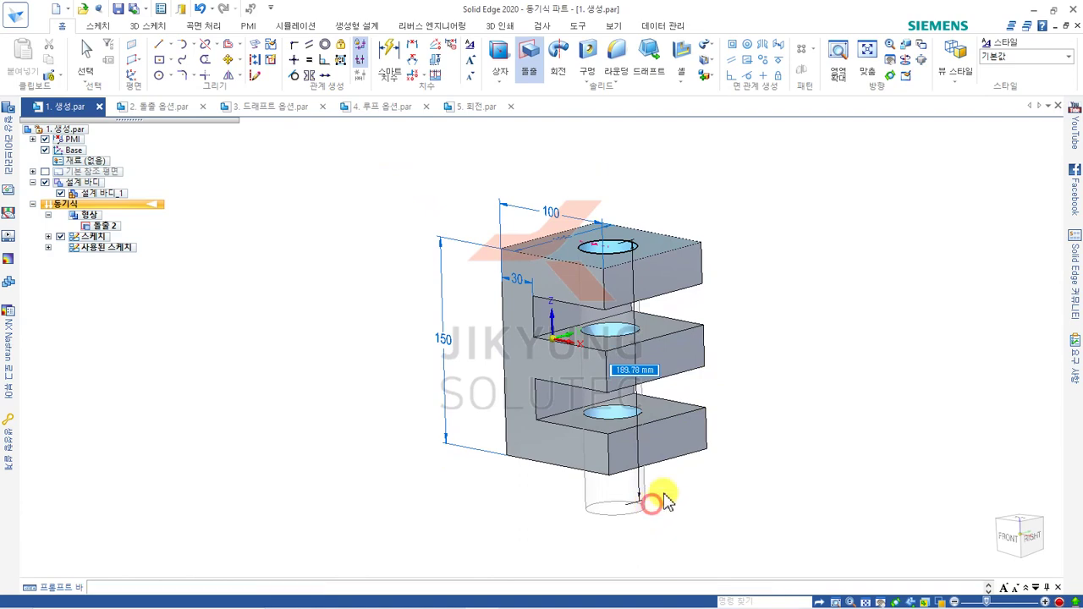
{"action": "middle_click_drag", "start_coordinate": [740, 307], "coordinate": [717, 343]}
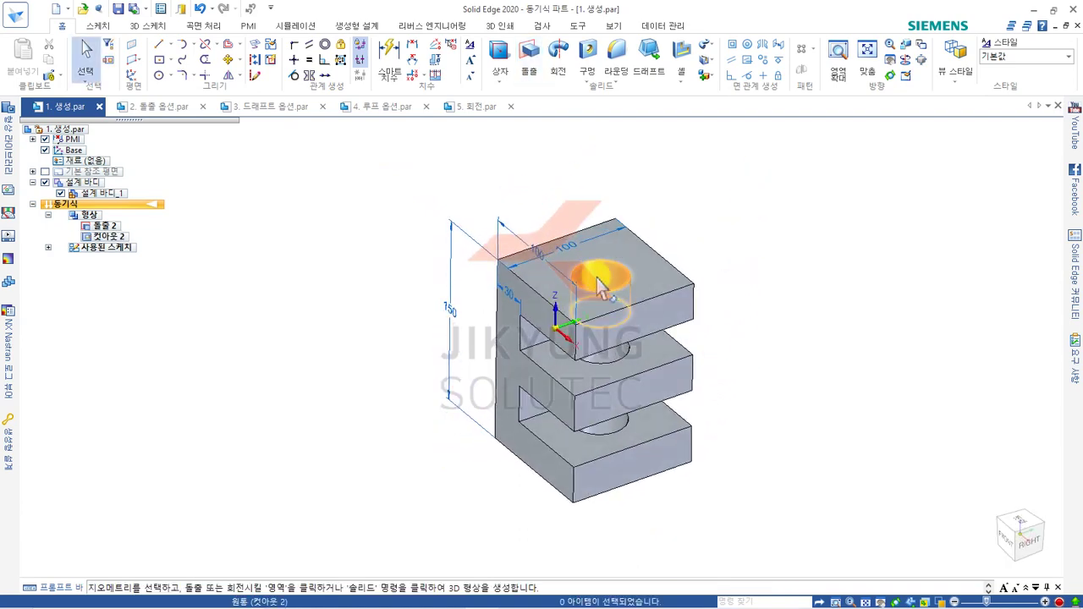
{"action": "middle_click_drag", "start_coordinate": [687, 342], "coordinate": [733, 270]}
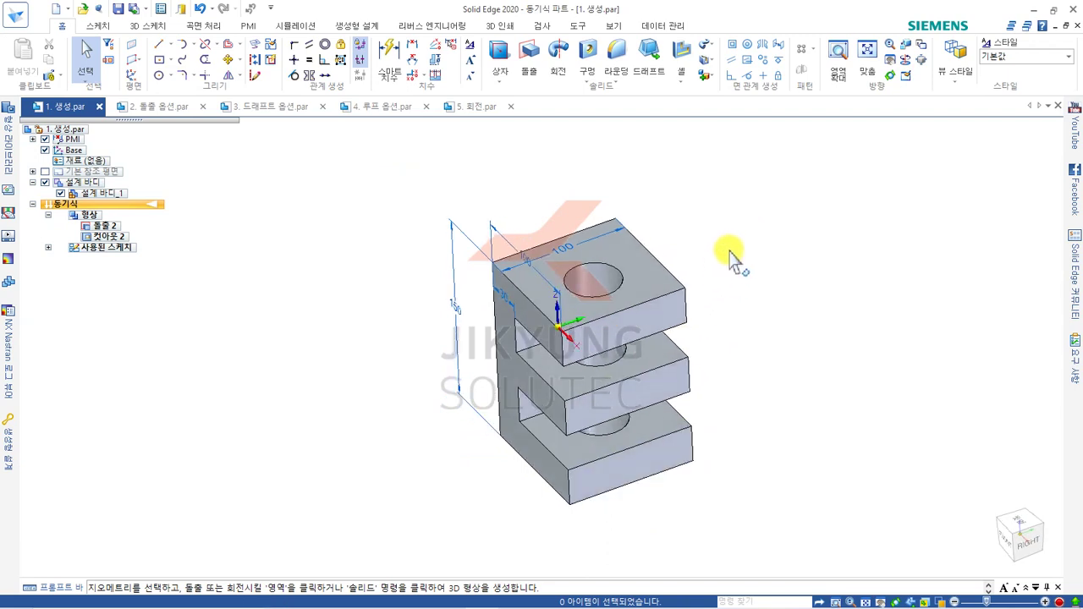
Delete the circular cutout and restore its circle from the used sketches.
{"action": "left_click", "coordinate": [115, 237]}
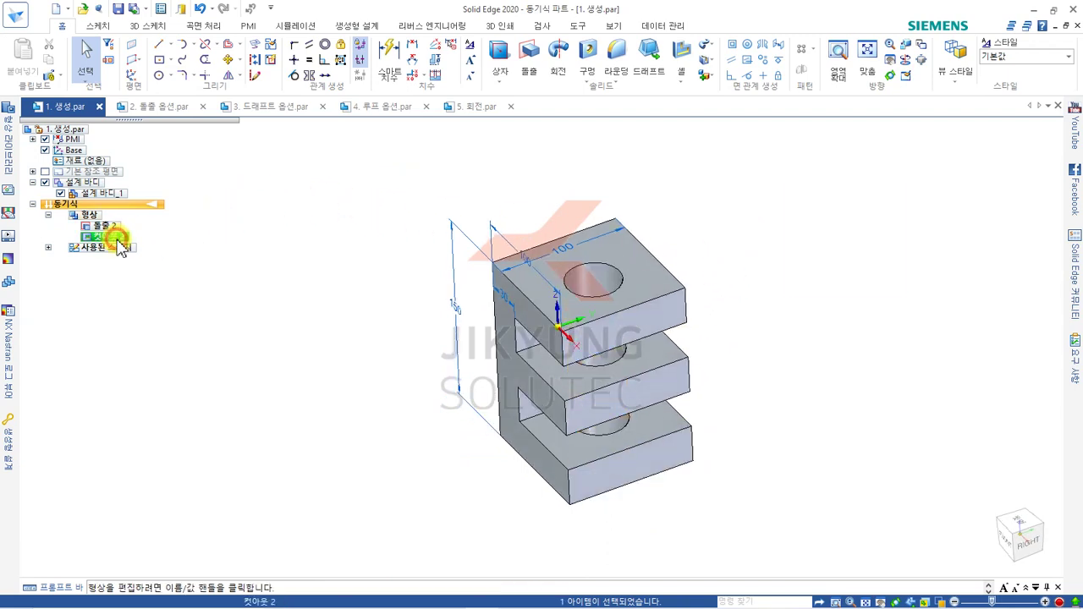
{"action": "key", "text": "Delete"}
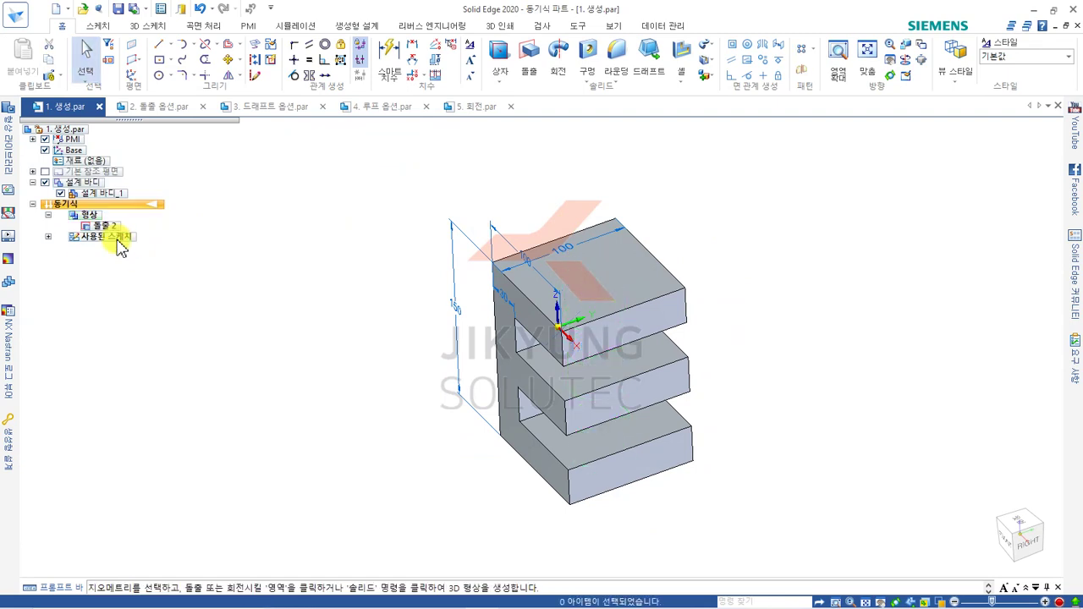
{"action": "left_click", "coordinate": [48, 238]}
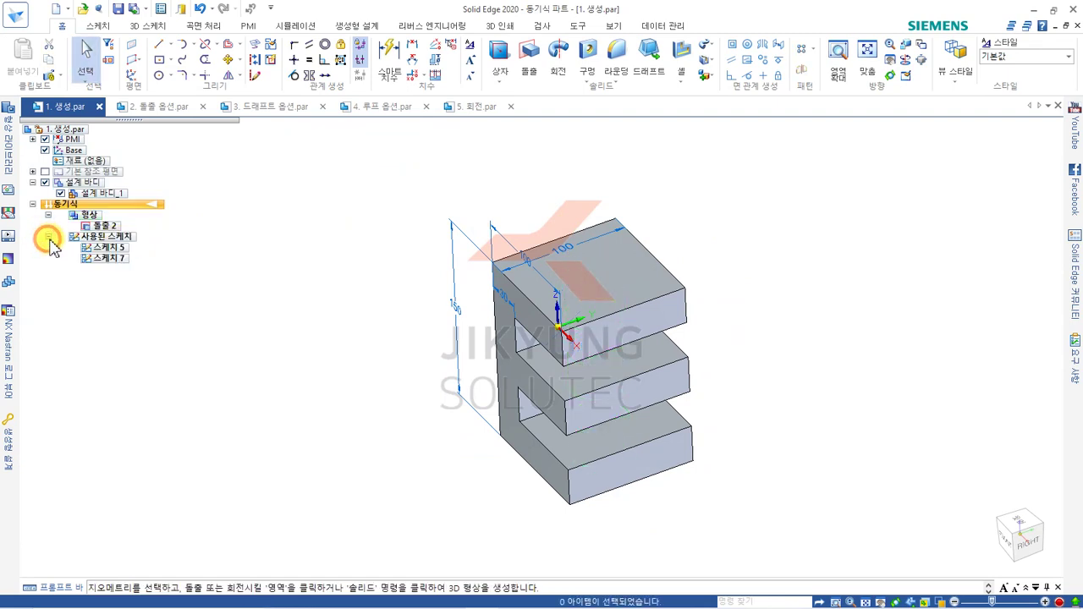
{"action": "left_click", "coordinate": [102, 263]}
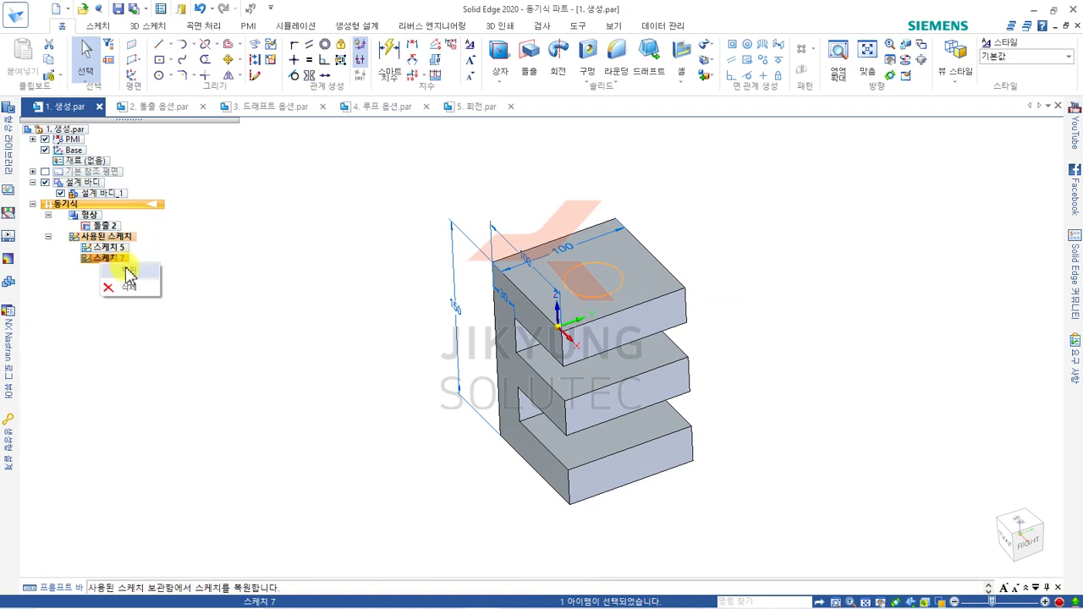
{"action": "left_click", "coordinate": [123, 271]}
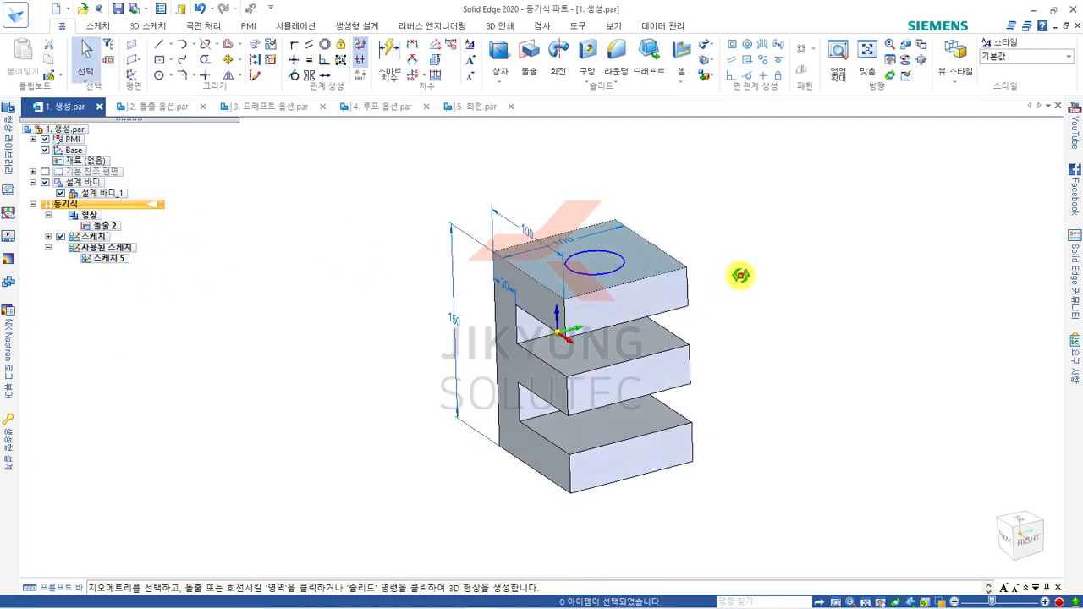
Extrude the circular region upward from the top face as a cylindrical boss about 51 mm tall.
{"action": "left_click", "coordinate": [595, 275]}
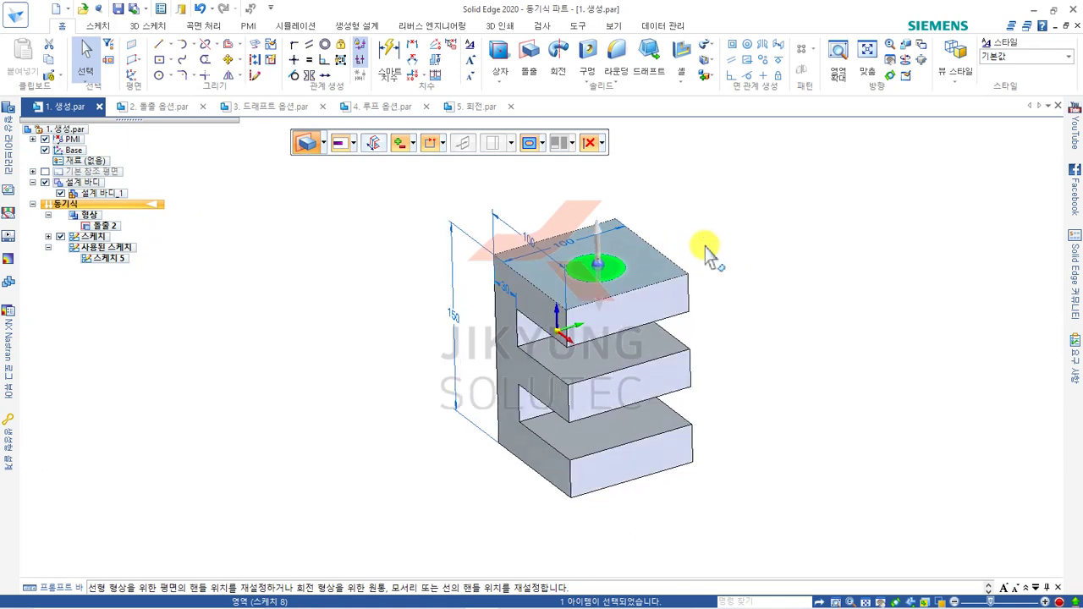
{"action": "left_click", "coordinate": [596, 242]}
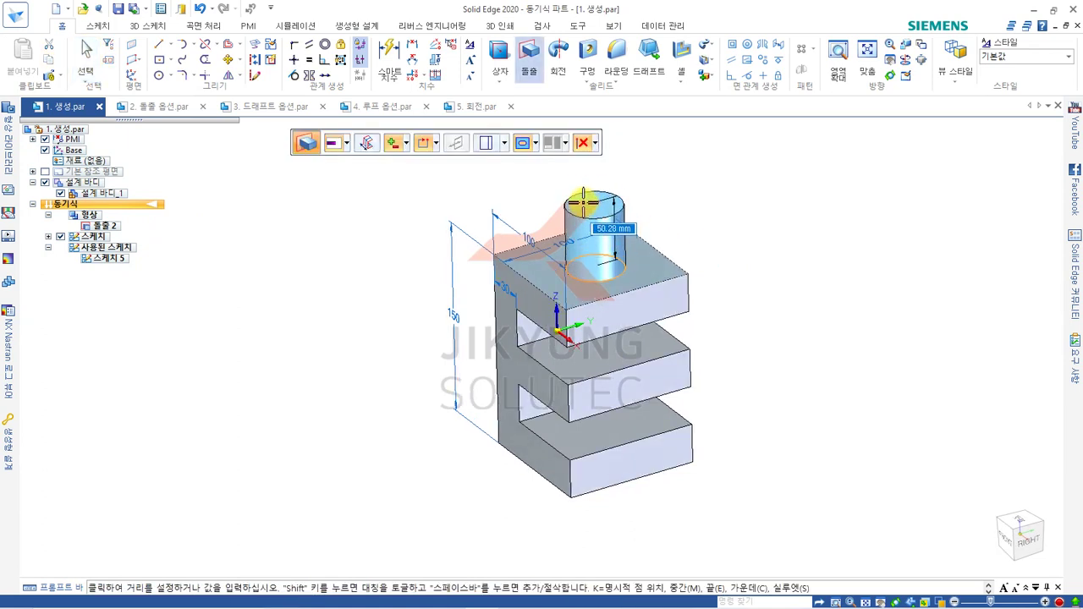
{"action": "left_click", "coordinate": [582, 201]}
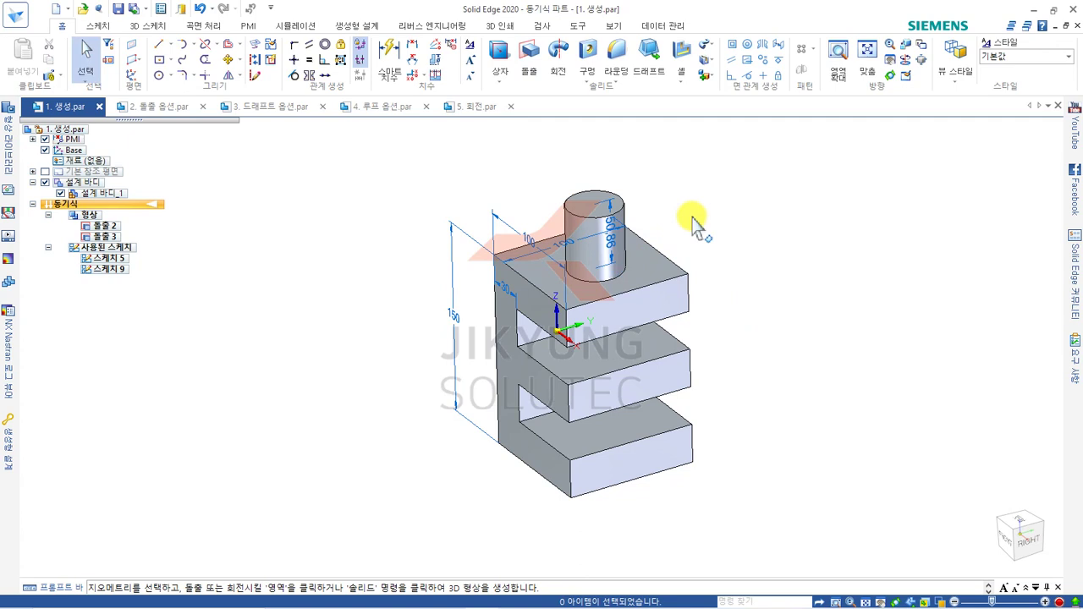
Sketch a closed slot on the solid's back face from two parallel lines joined by end arcs of about 25 mm radius.
{"action": "mouse_move", "coordinate": [716, 299]}
{"action": "middle_mouse_down"}
{"action": "mouse_move", "coordinate": [742, 262]}
{"action": "mouse_move", "coordinate": [724, 301]}
{"action": "middle_mouse_up"}
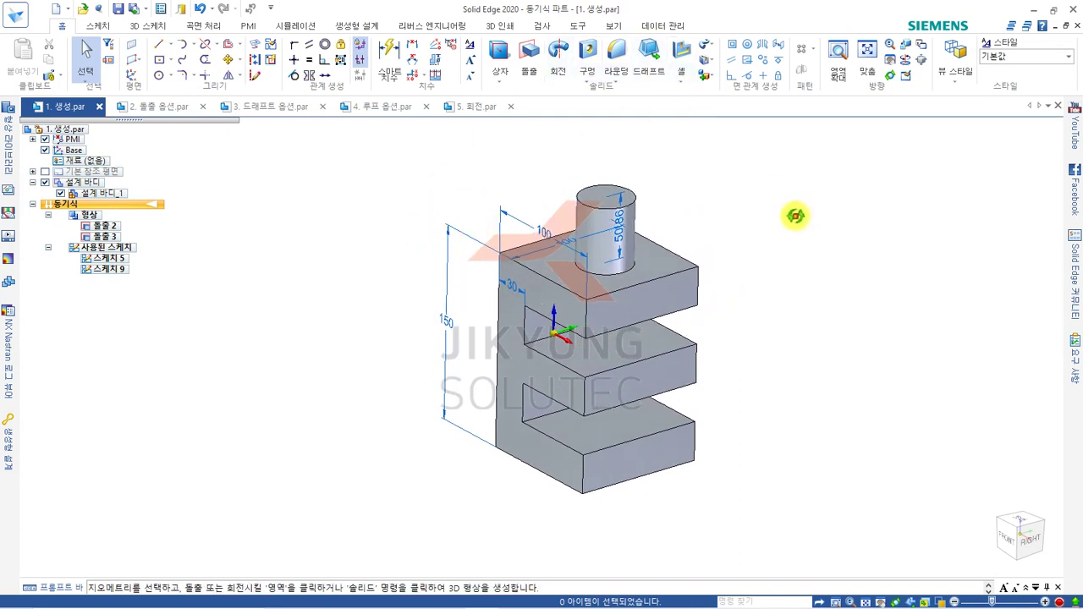
{"action": "left_click", "coordinate": [530, 61]}
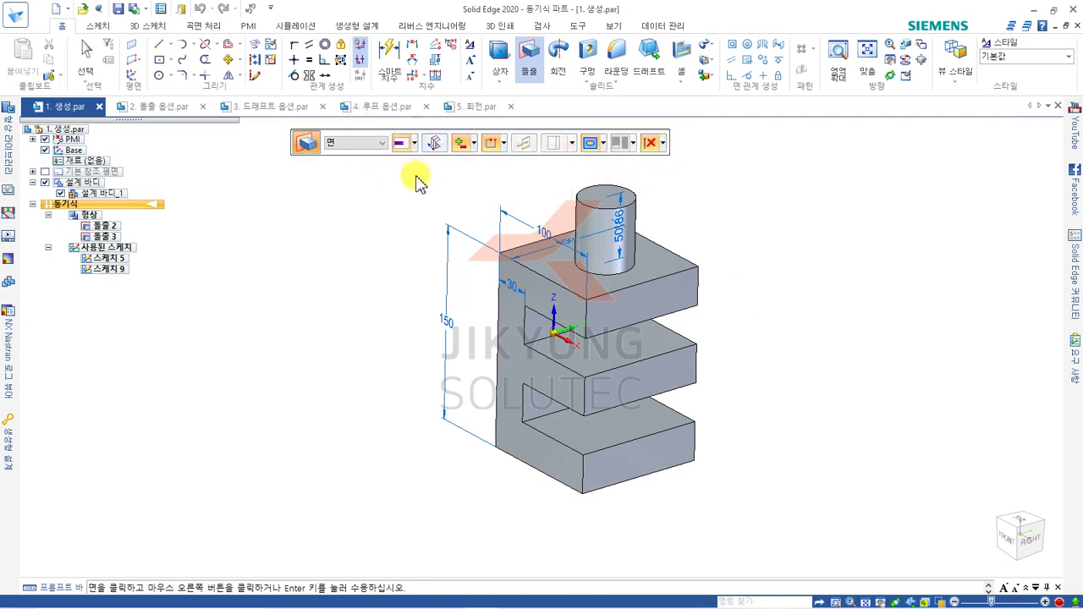
{"action": "middle_click_drag", "start_coordinate": [491, 235], "coordinate": [701, 395]}
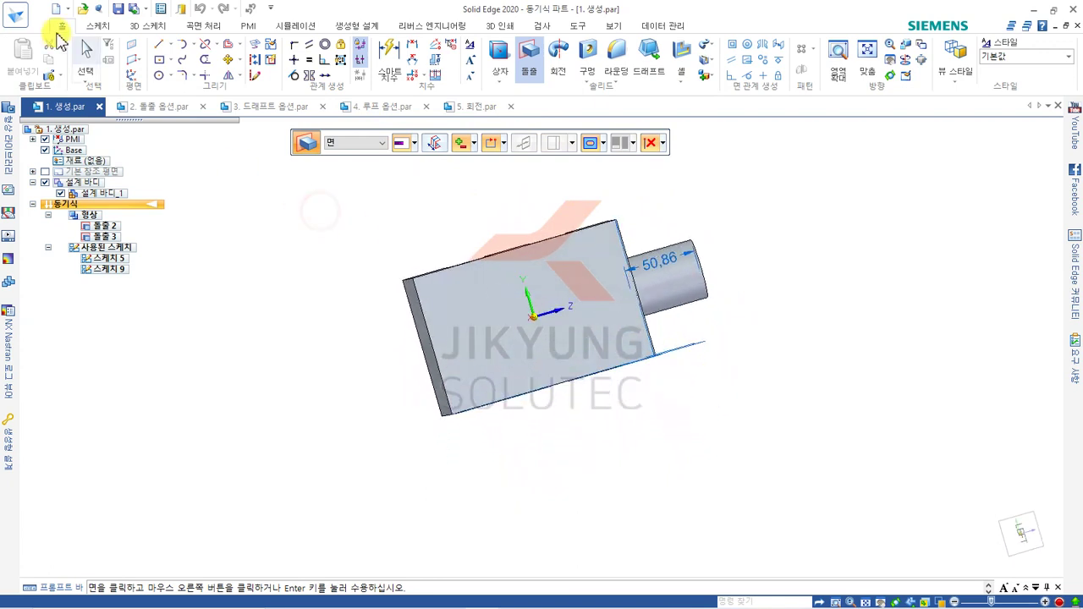
{"action": "left_click", "coordinate": [158, 44]}
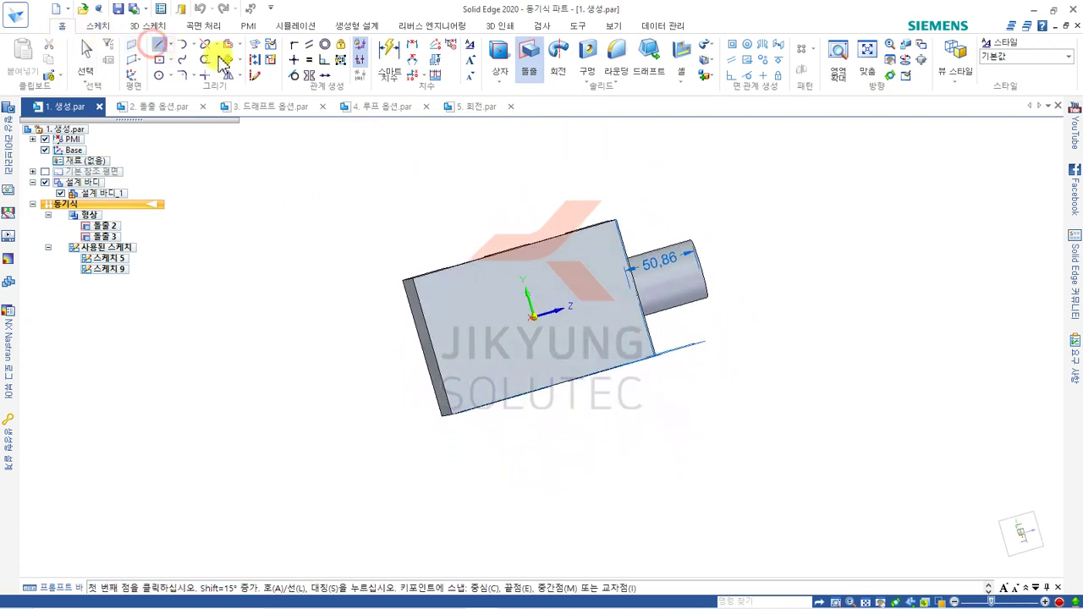
{"action": "left_click", "coordinate": [478, 296]}
{"action": "left_click", "coordinate": [579, 268]}
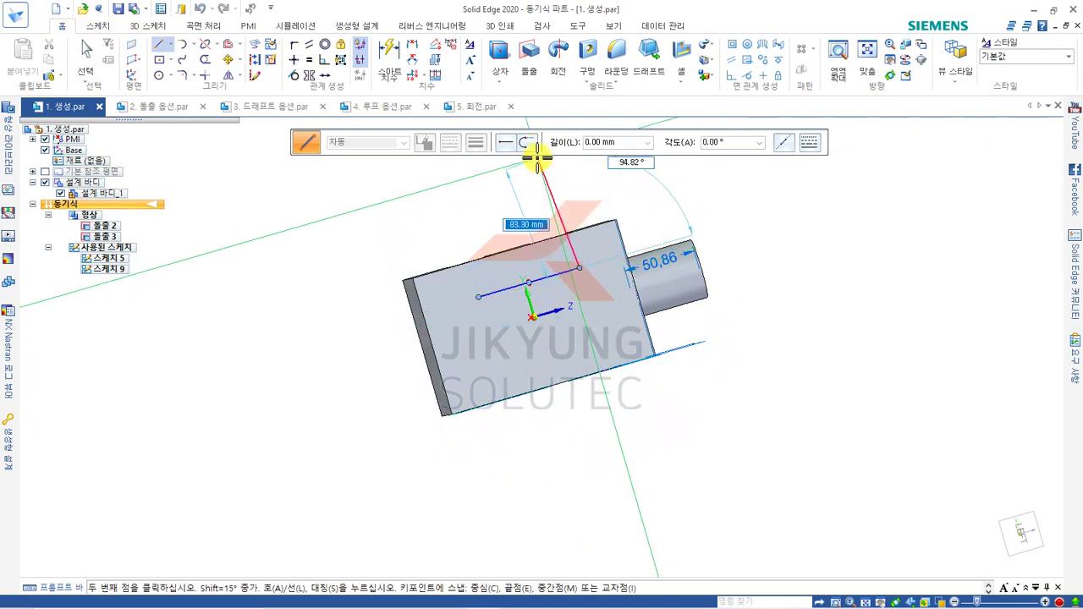
{"action": "left_click", "coordinate": [526, 142]}
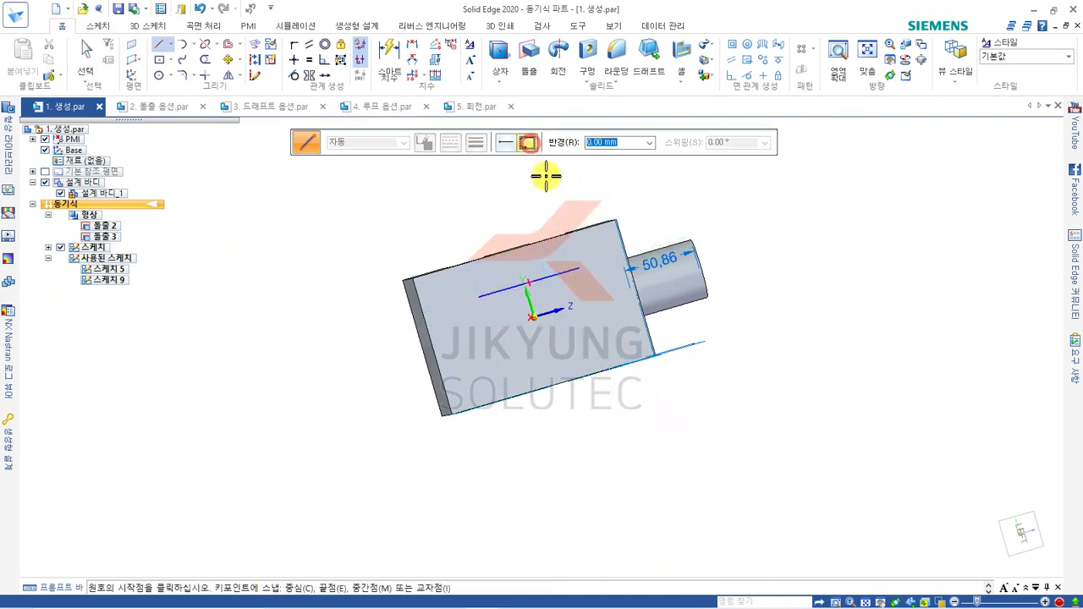
{"action": "left_click", "coordinate": [605, 329]}
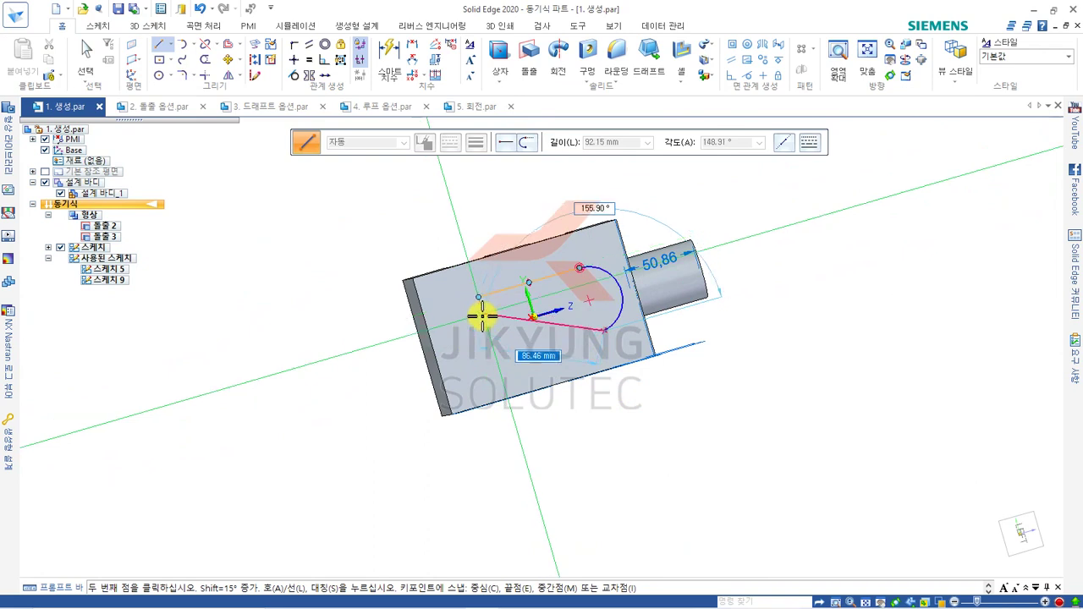
{"action": "left_click", "coordinate": [495, 365]}
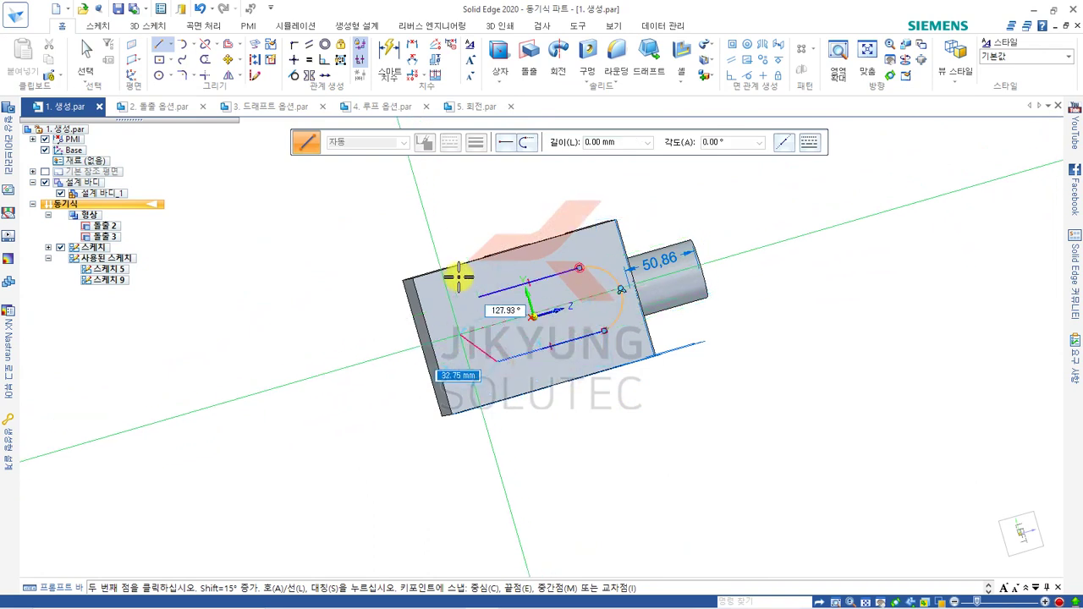
{"action": "left_click", "coordinate": [518, 144]}
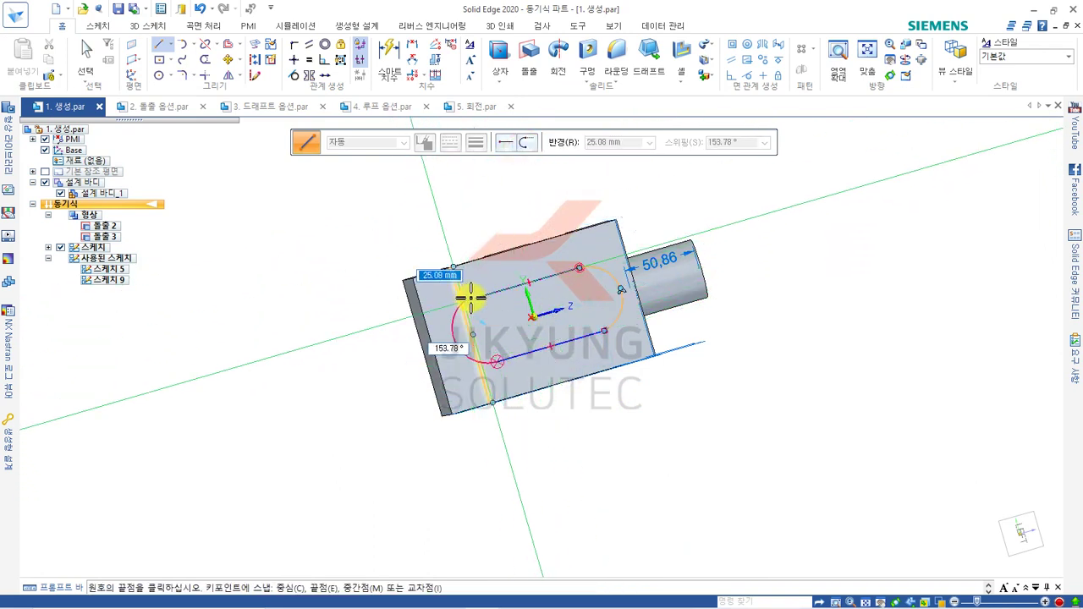
{"action": "left_click", "coordinate": [472, 294]}
Start an extrusion and try the Single (단일) and Chain (체인) selection types on the slot's edges.
{"action": "middle_click_drag", "start_coordinate": [576, 313], "coordinate": [566, 251]}
{"action": "left_click", "coordinate": [529, 55]}
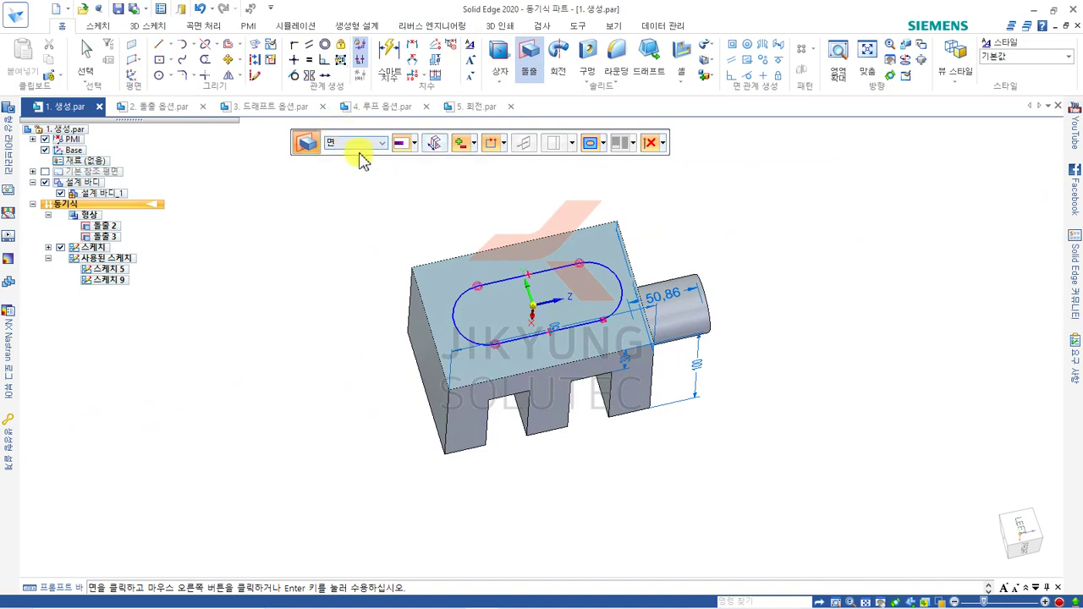
{"action": "left_click", "coordinate": [356, 142]}
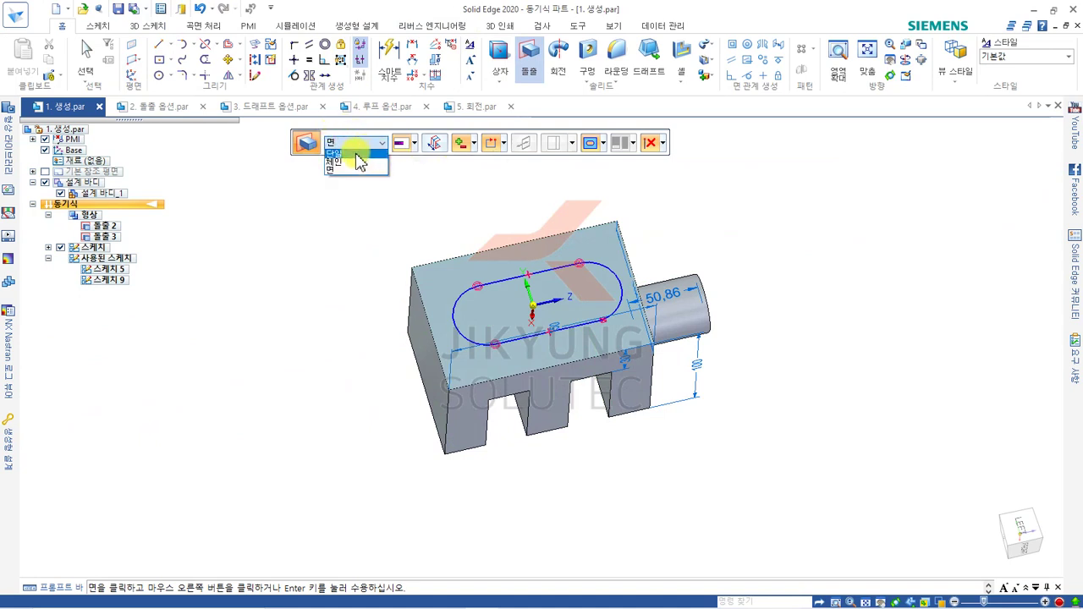
{"action": "left_click", "coordinate": [358, 160]}
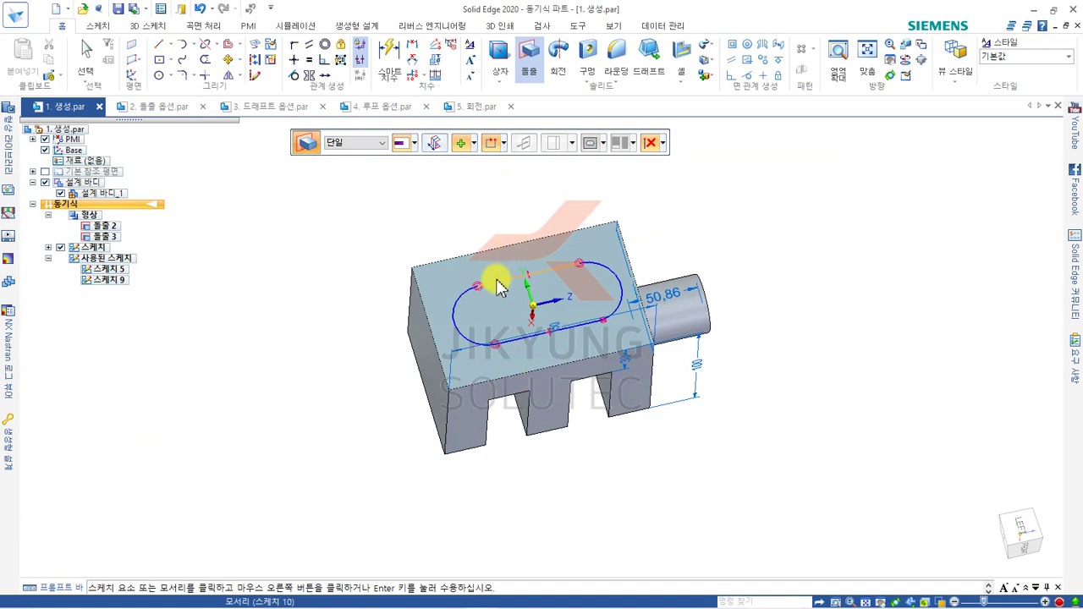
{"action": "left_click", "coordinate": [494, 284]}
{"action": "left_click", "coordinate": [464, 298]}
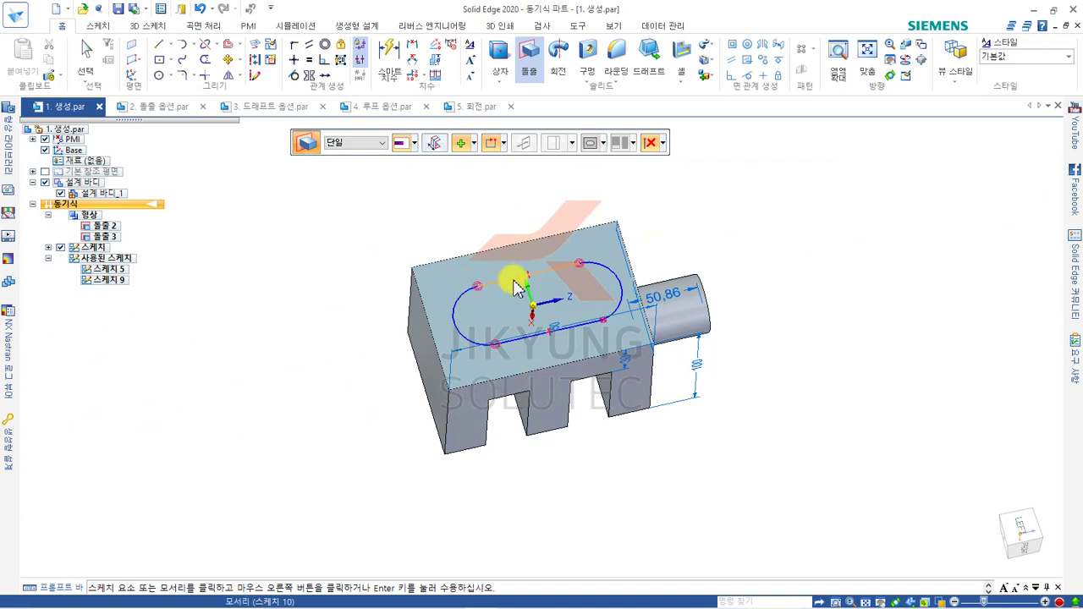
{"action": "left_click", "coordinate": [360, 143]}
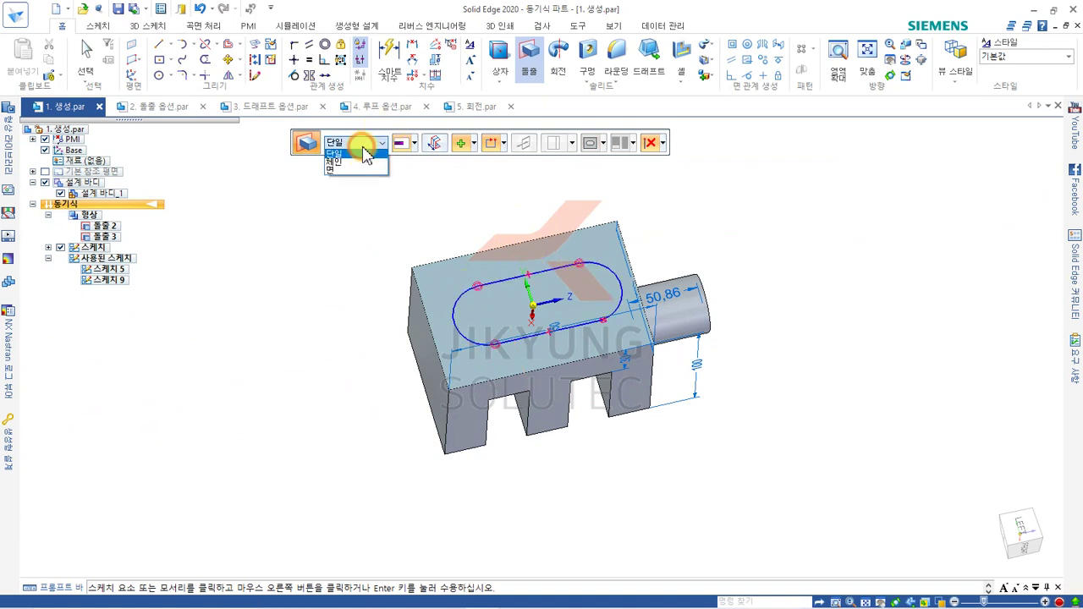
{"action": "left_click", "coordinate": [354, 162]}
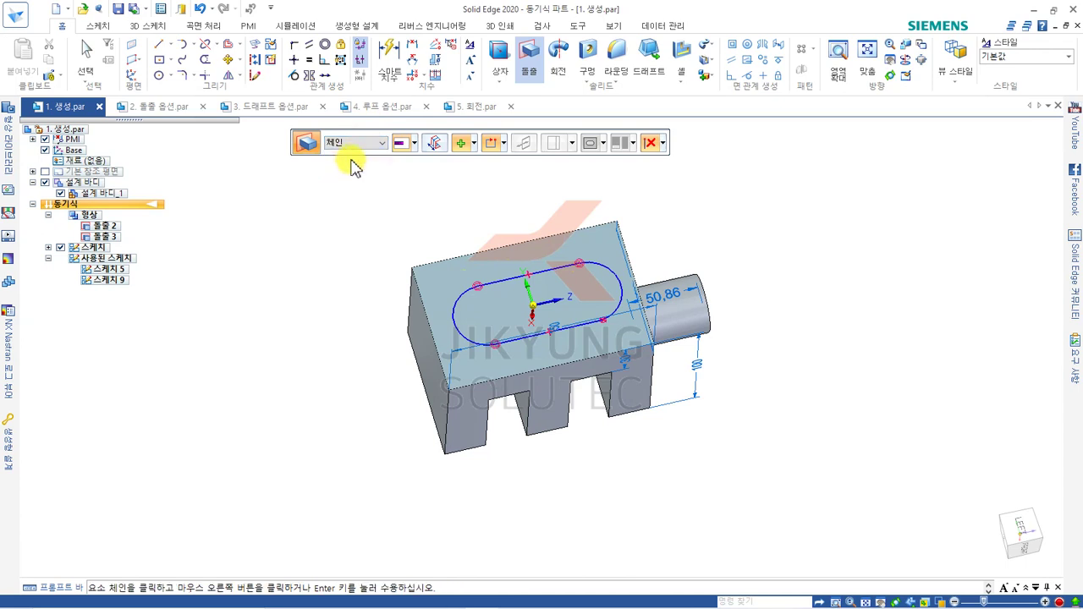
{"action": "left_click", "coordinate": [569, 271]}
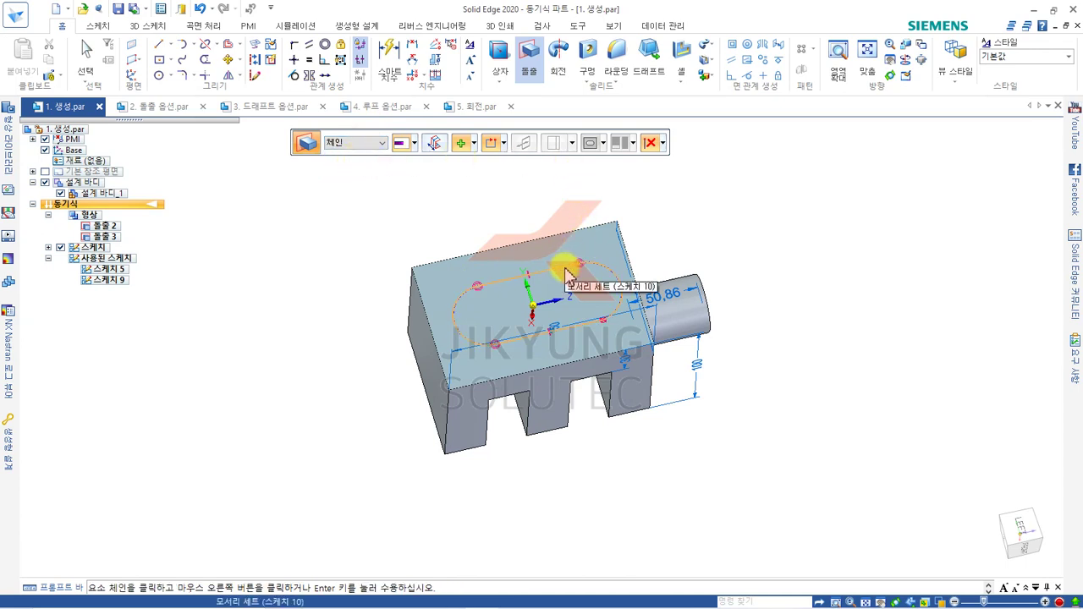
Set the extrusion's selection type to Face (면) and select the region enclosed by the slot.
{"action": "left_click", "coordinate": [353, 147]}
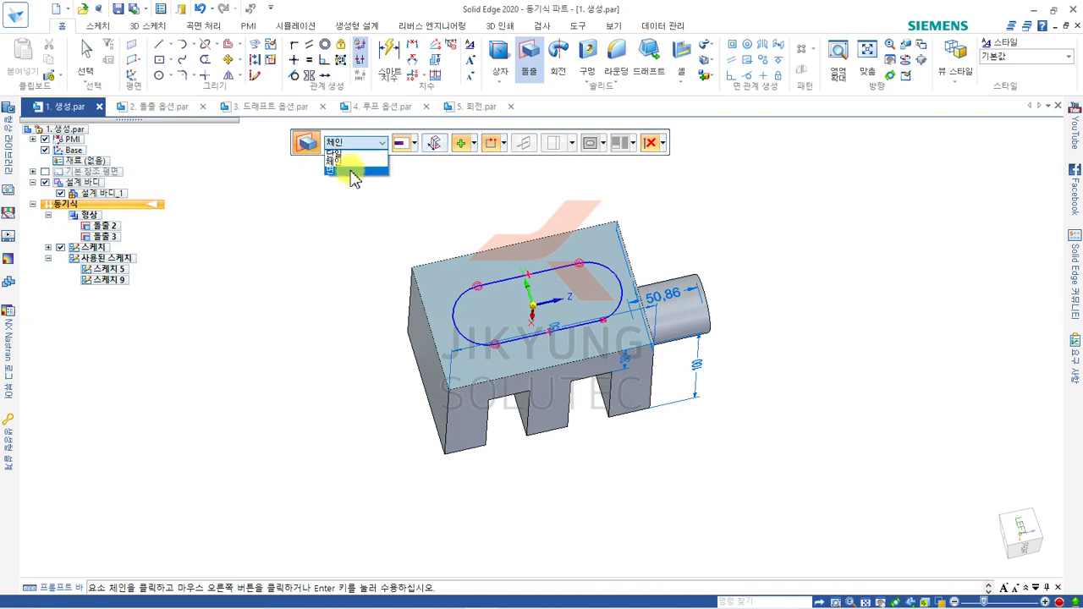
{"action": "left_click", "coordinate": [353, 171]}
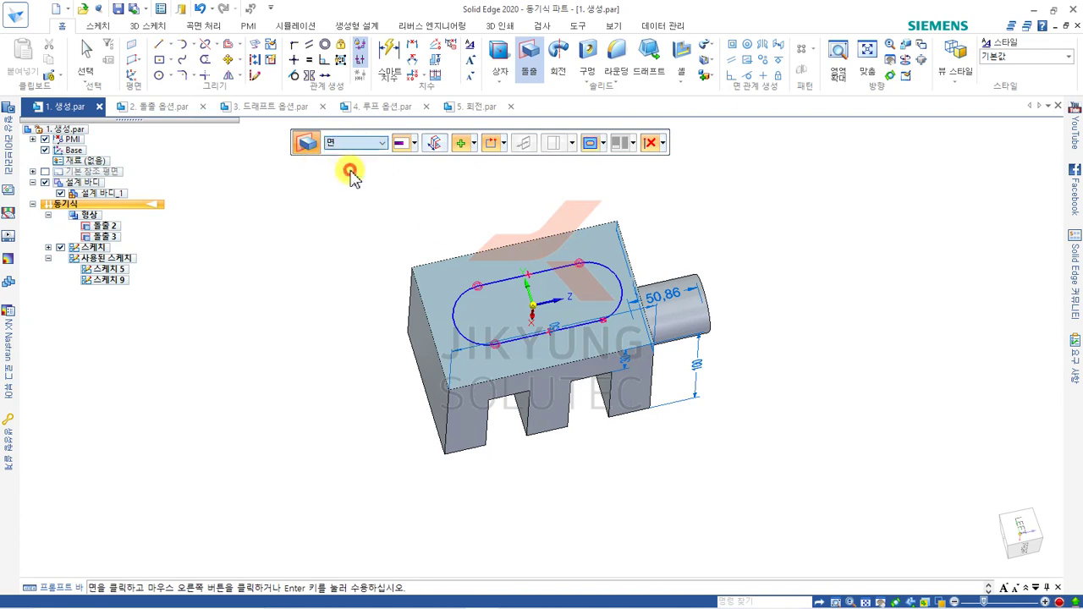
{"action": "right_click", "coordinate": [496, 304]}
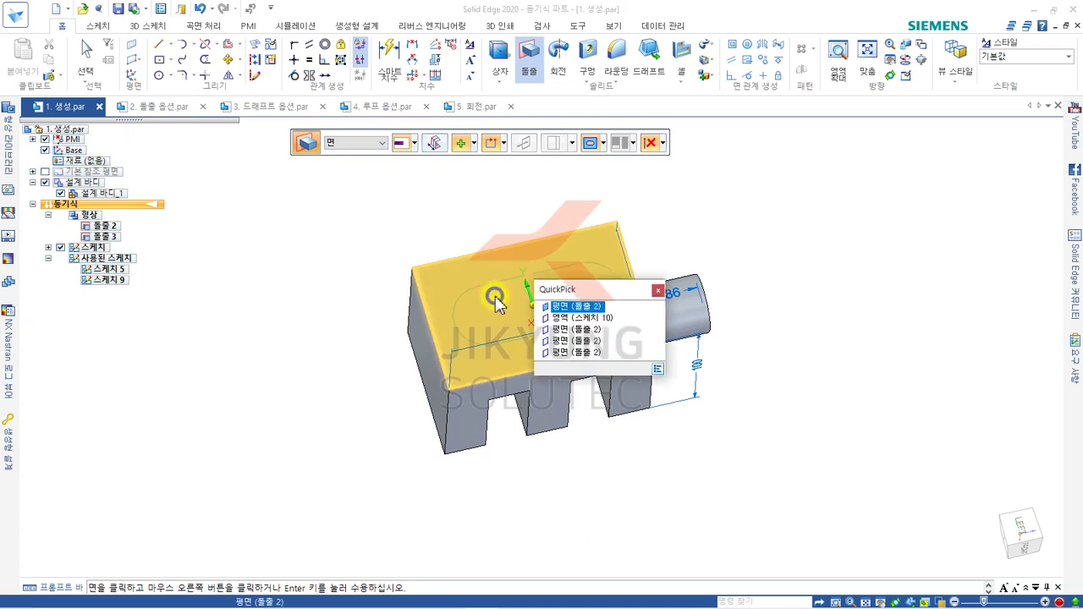
{"action": "left_click", "coordinate": [591, 319]}
{"action": "middle_click_drag", "start_coordinate": [731, 222], "coordinate": [743, 208]}
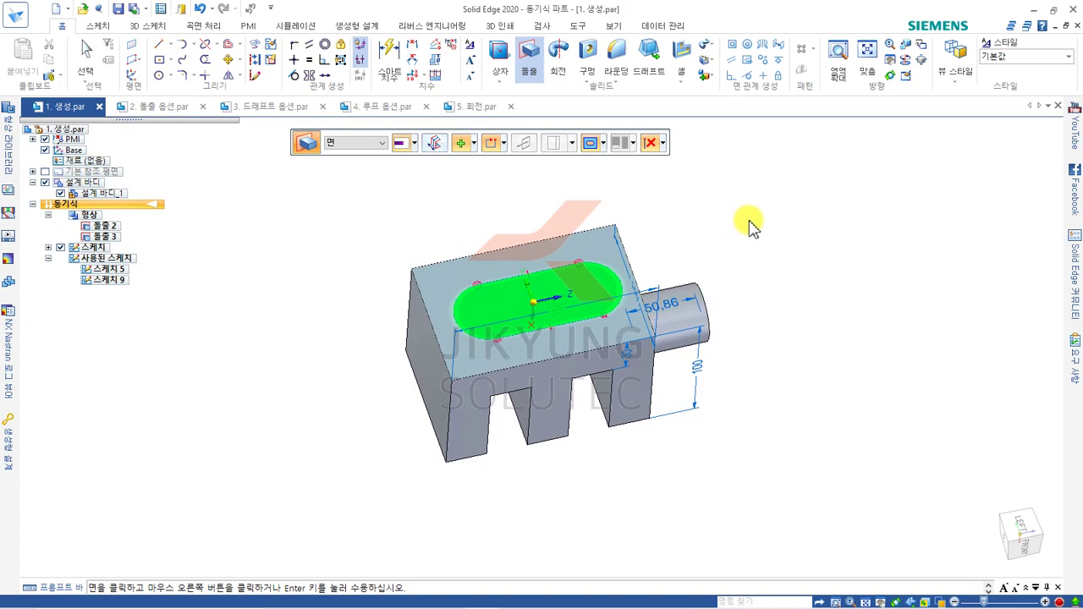
Examine the extrusion's extent choices and its add/cut option, and leave the command without extruding.
{"action": "left_click", "coordinate": [410, 145]}
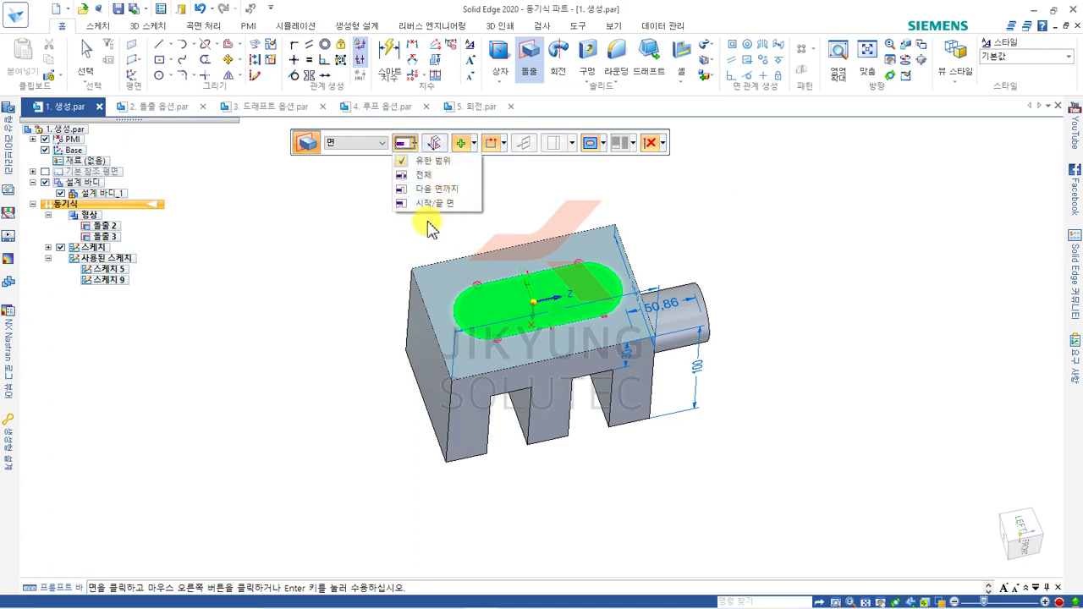
{"action": "left_click", "coordinate": [405, 142]}
{"action": "left_click", "coordinate": [405, 143]}
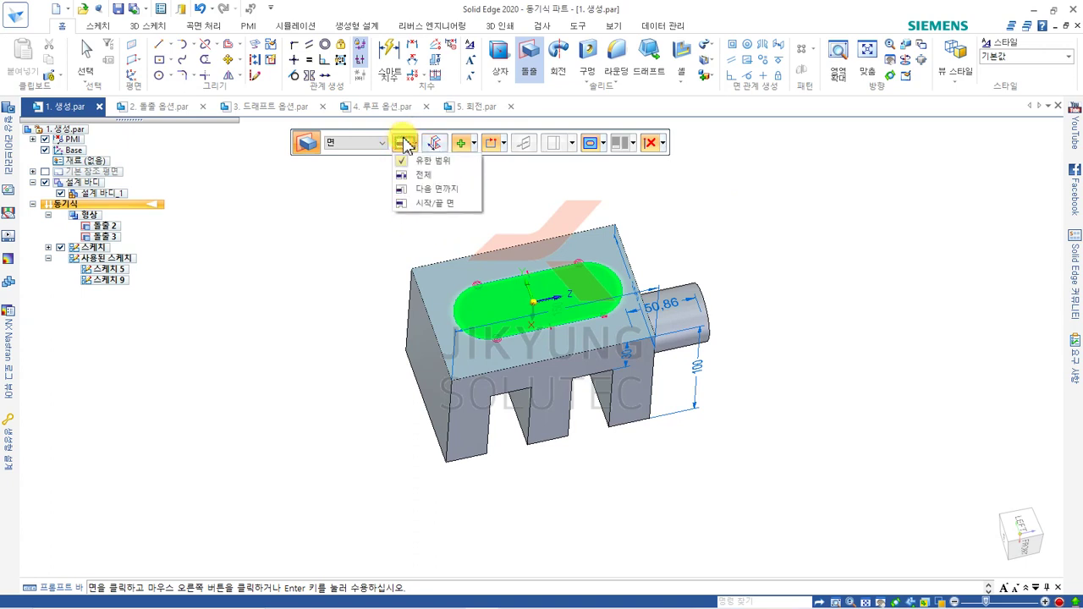
{"action": "left_click", "coordinate": [456, 141]}
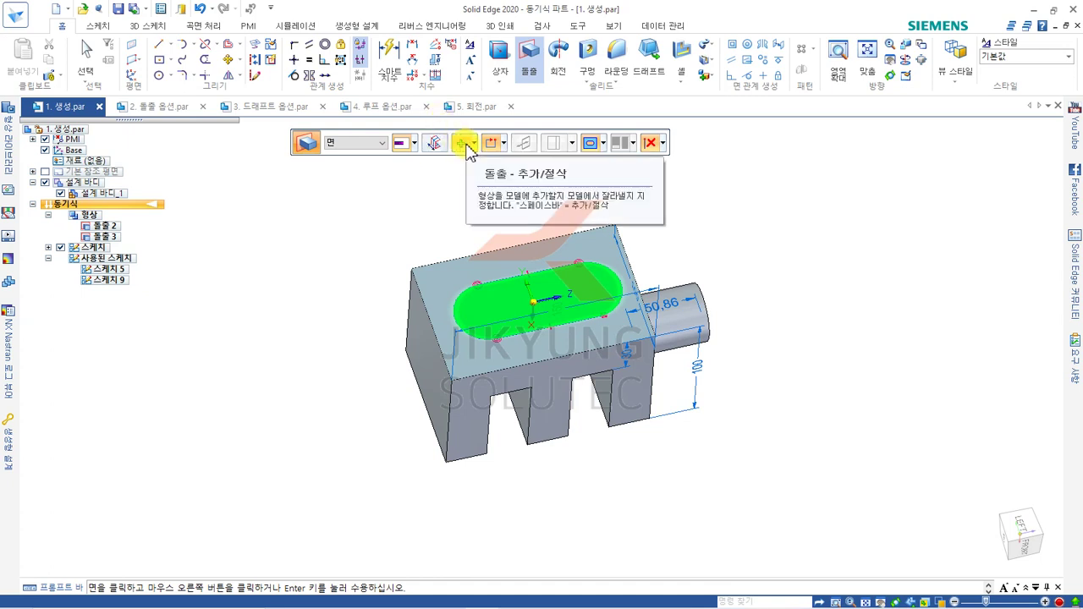
{"action": "middle_click_drag", "start_coordinate": [793, 250], "coordinate": [457, 229]}
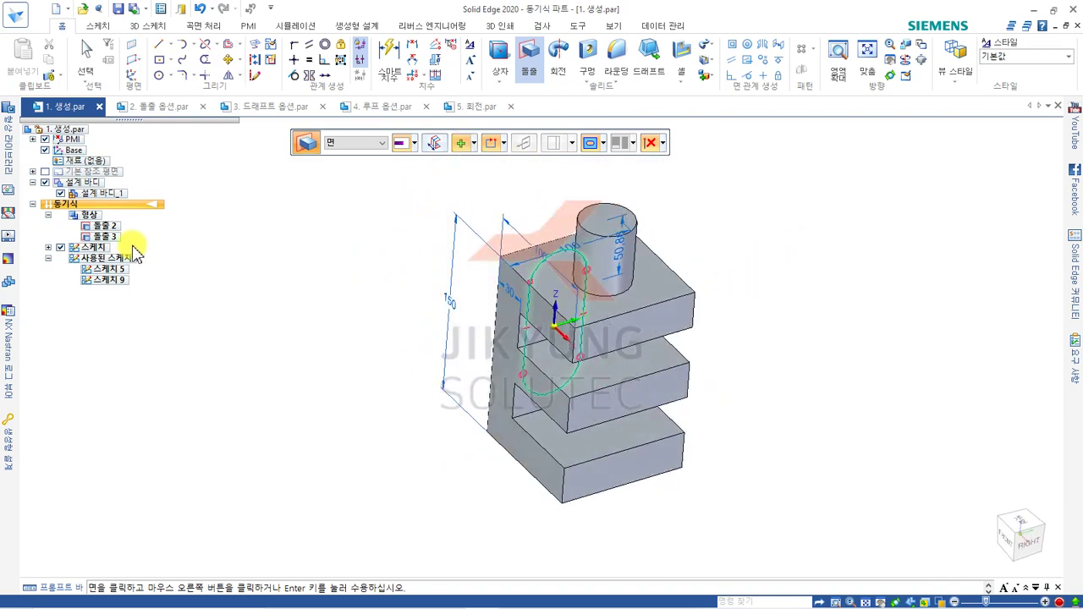
{"action": "left_click", "coordinate": [87, 58]}
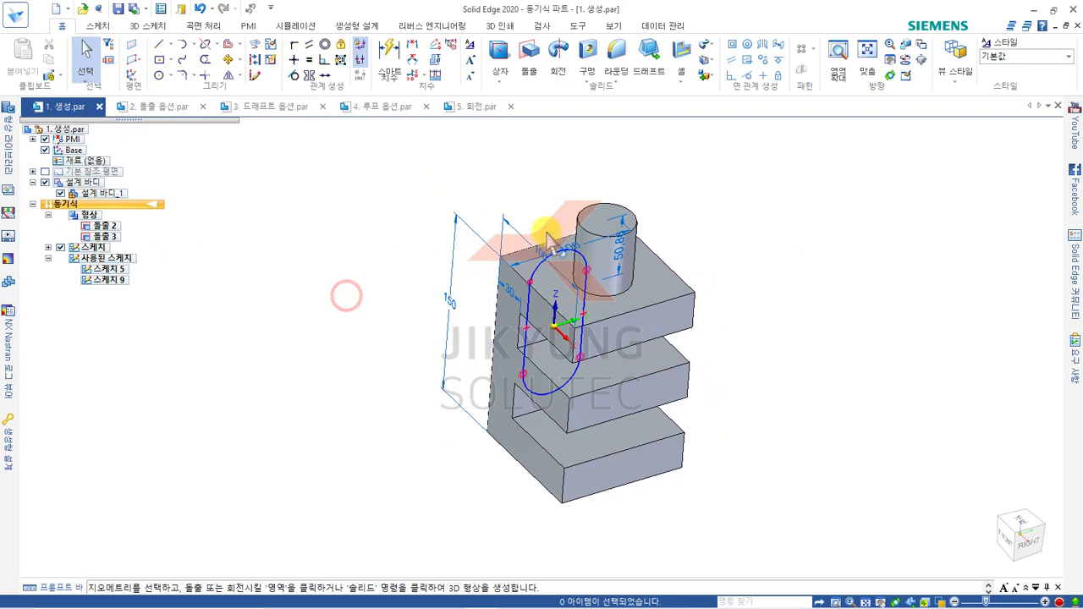
Delete the cylindrical boss on the top face and hide the slot sketch.
{"action": "left_click", "coordinate": [100, 238]}
{"action": "key", "text": "Delete"}
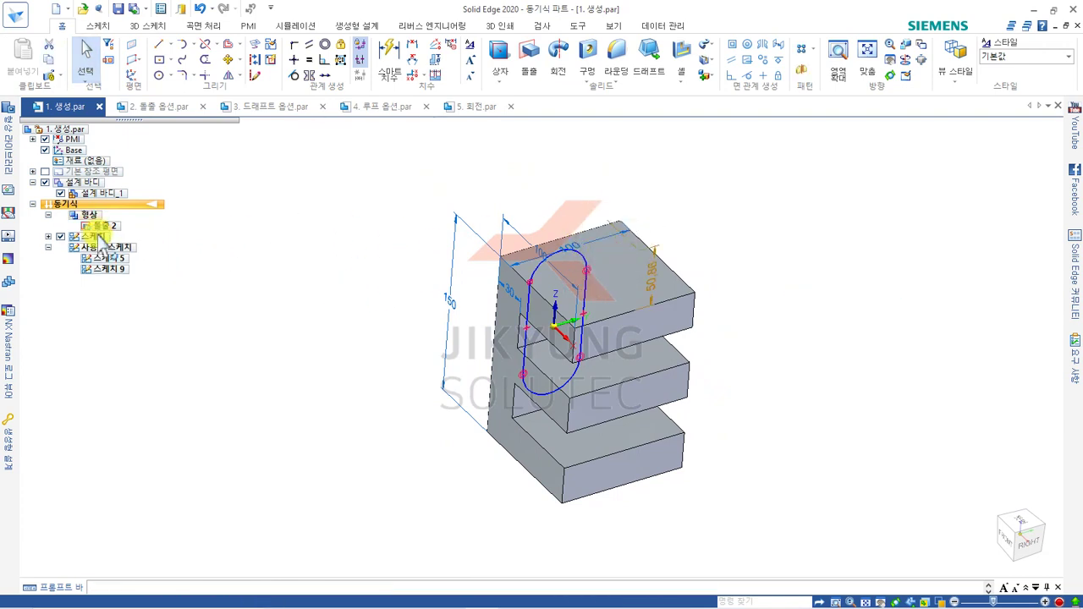
{"action": "left_click", "coordinate": [60, 237]}
Restore the boss's circle from the used sketches and hide the PMI dimensions.
{"action": "left_click", "coordinate": [108, 271]}
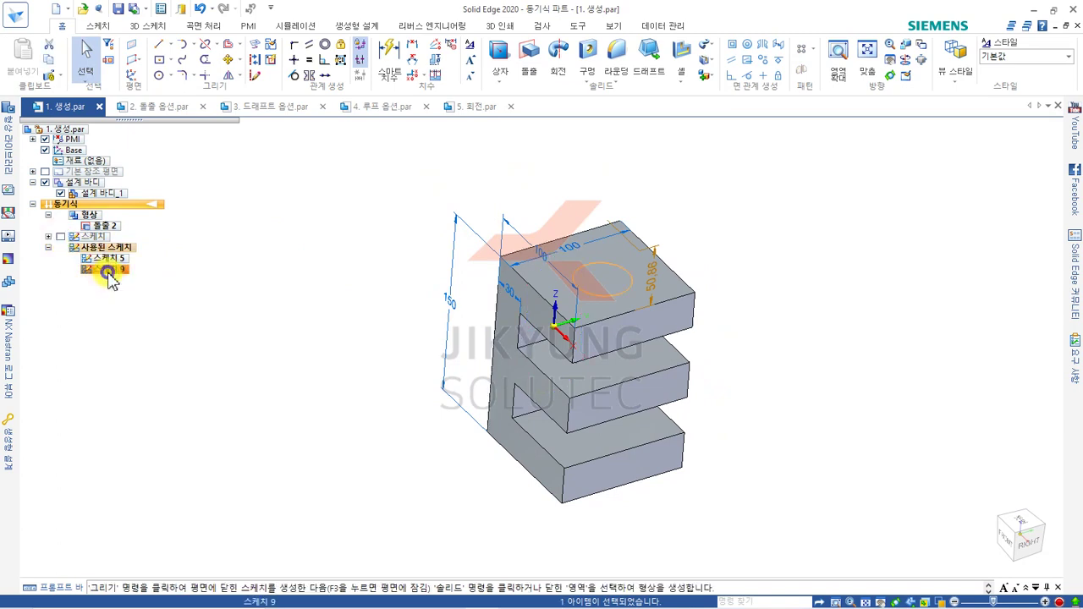
{"action": "right_click", "coordinate": [108, 272]}
{"action": "left_click", "coordinate": [136, 281]}
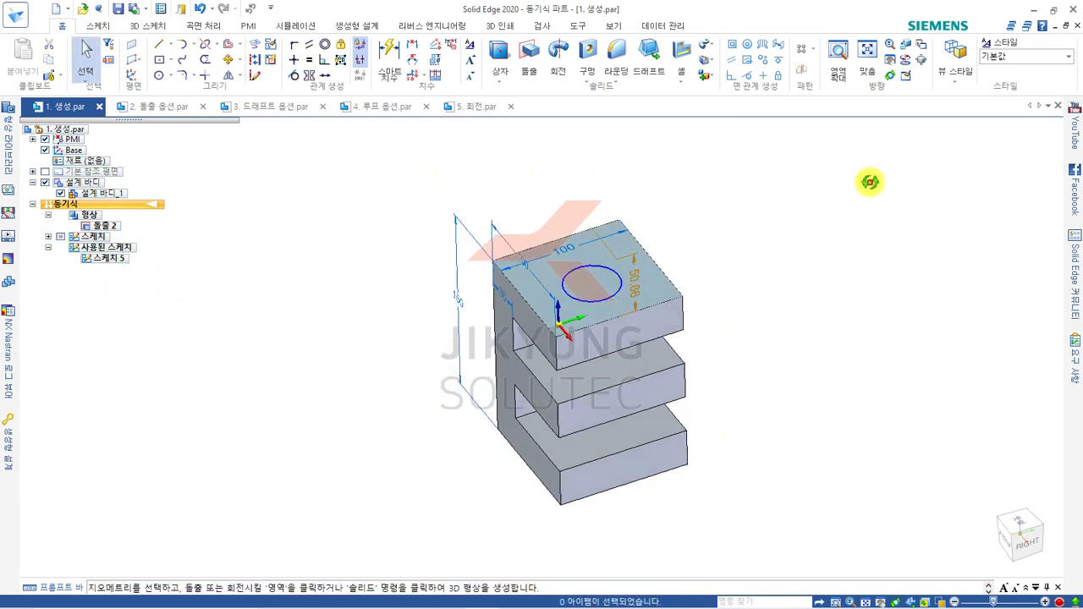
{"action": "left_click", "coordinate": [45, 140]}
{"action": "mouse_move", "coordinate": [753, 241]}
{"action": "middle_mouse_down"}
{"action": "mouse_move", "coordinate": [733, 259]}
{"action": "mouse_move", "coordinate": [737, 225]}
{"action": "mouse_move", "coordinate": [752, 250]}
{"action": "middle_mouse_up"}
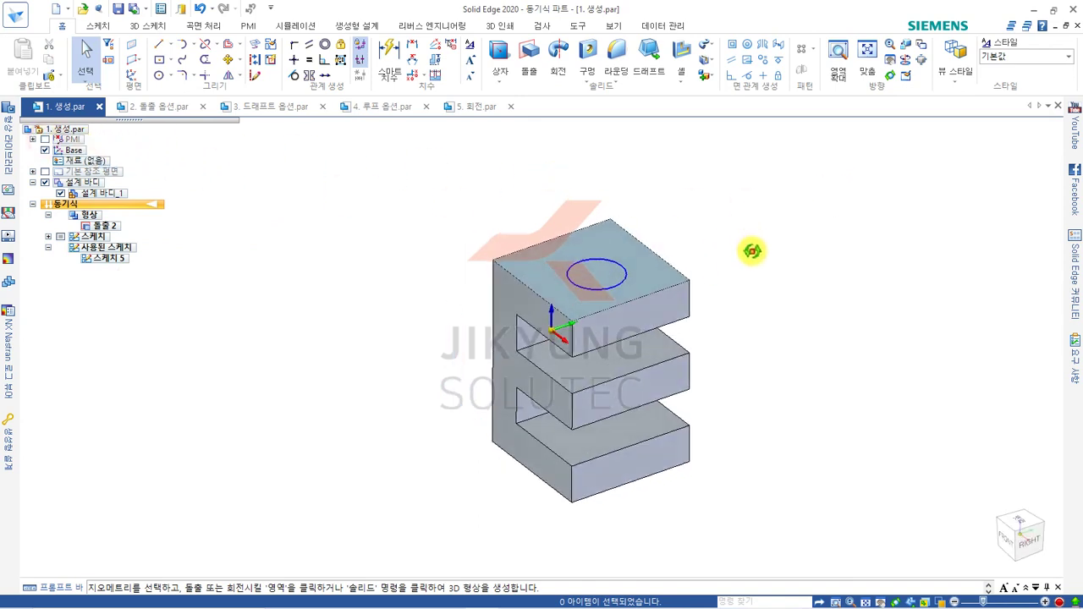
Extrude the circular region downward through the arms with material set to Add (추가) and extent set to Through All (전체).
{"action": "left_click", "coordinate": [603, 277]}
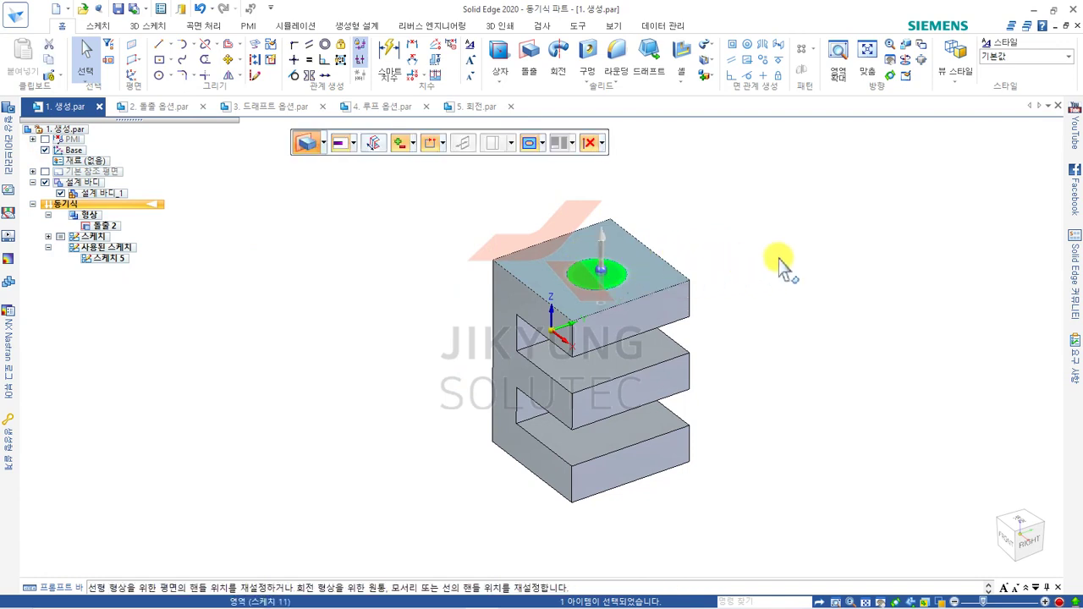
{"action": "left_click", "coordinate": [412, 145]}
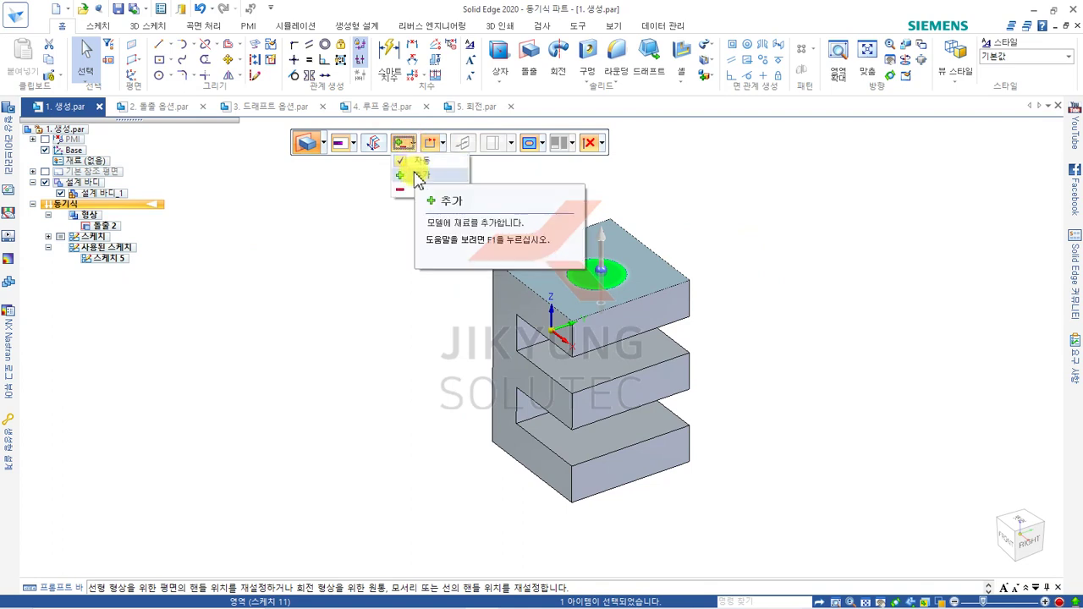
{"action": "left_click", "coordinate": [418, 176]}
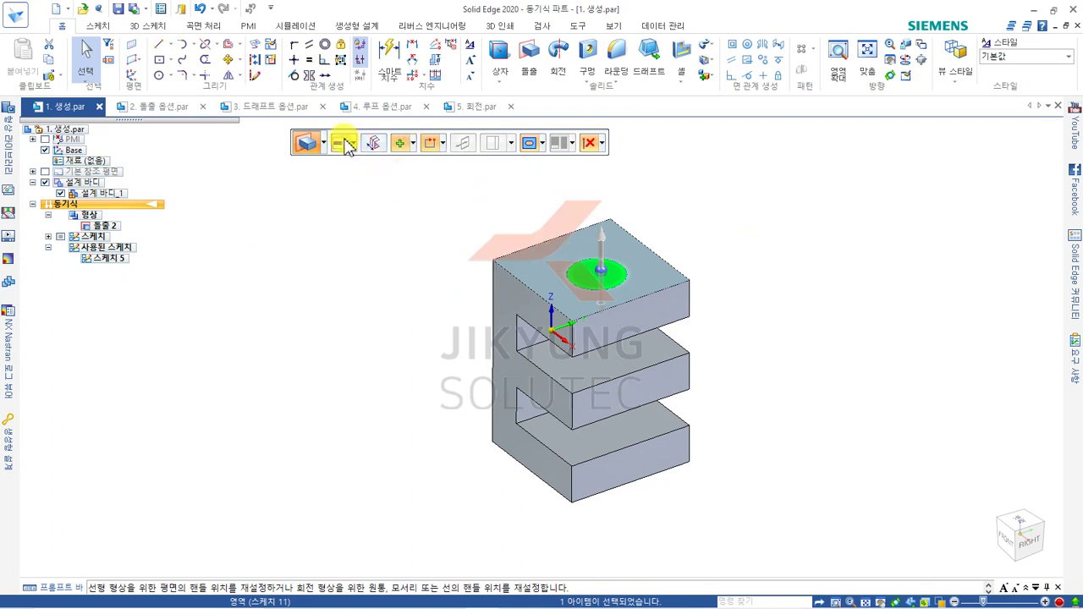
{"action": "left_click", "coordinate": [347, 145]}
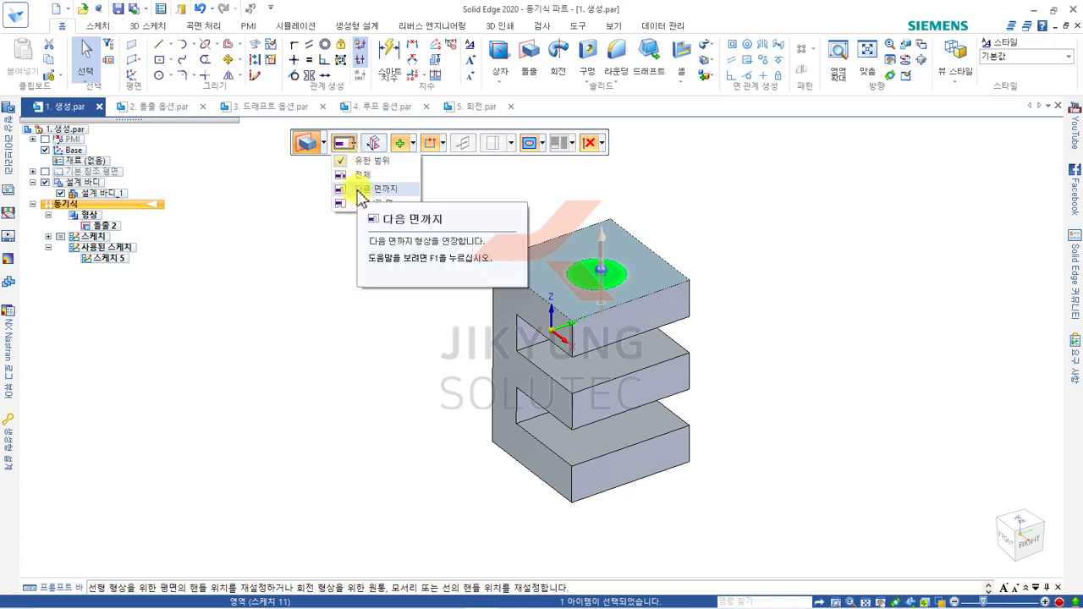
{"action": "left_click", "coordinate": [365, 174]}
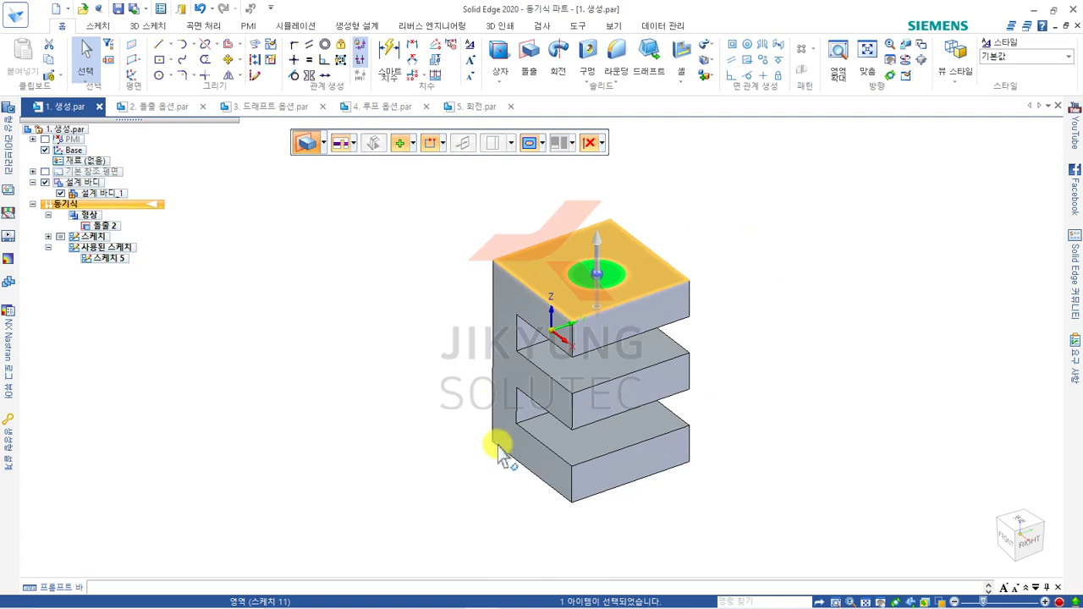
{"action": "left_click", "coordinate": [597, 282]}
{"action": "middle_click_drag", "start_coordinate": [733, 500], "coordinate": [732, 423]}
{"action": "left_click", "coordinate": [686, 513]}
{"action": "middle_click_drag", "start_coordinate": [703, 483], "coordinate": [660, 318]}
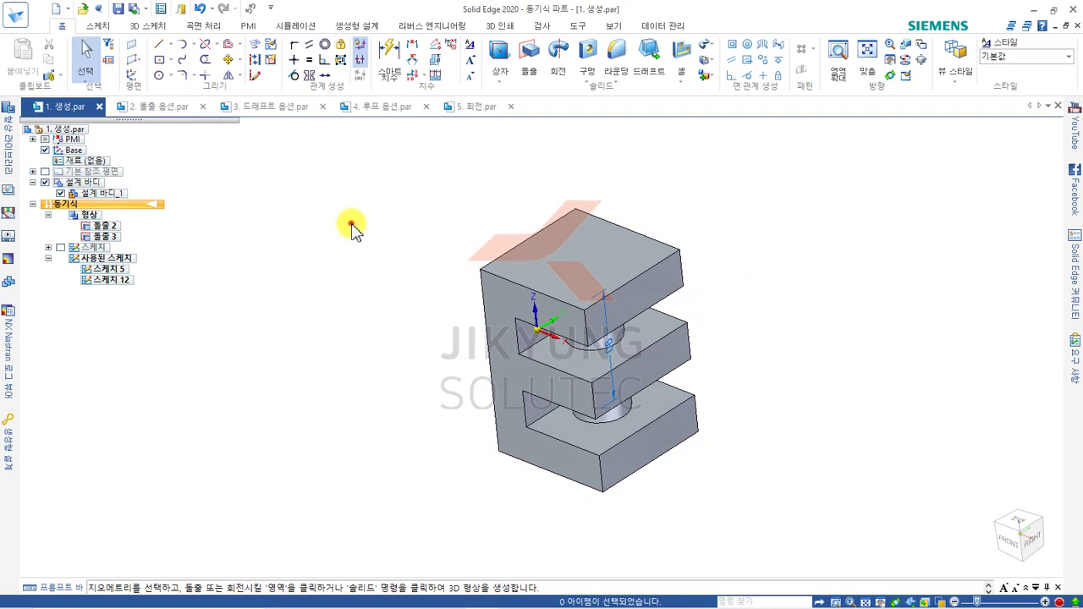
Delete the cylindrical extrusion joining the arms, and restore its circle on the top face from the used sketches.
{"action": "left_click", "coordinate": [101, 236]}
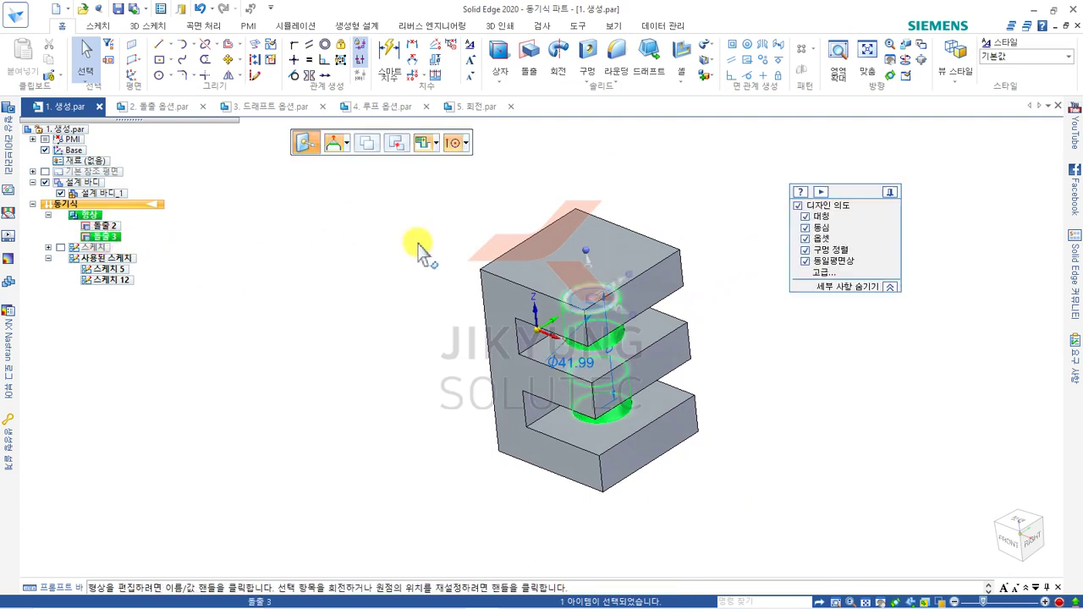
{"action": "left_click", "coordinate": [378, 272]}
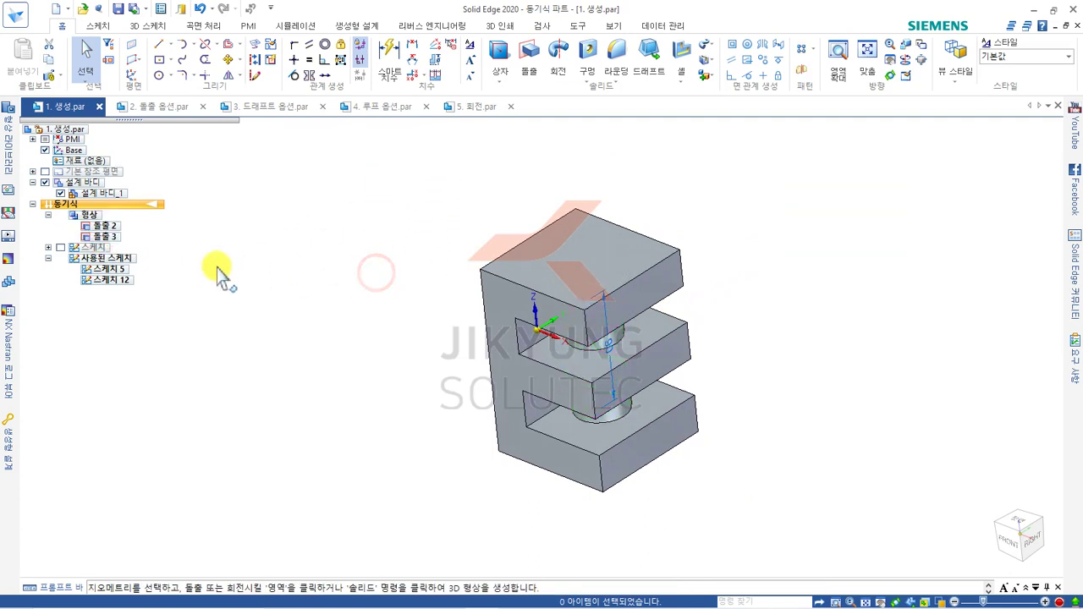
{"action": "left_click", "coordinate": [115, 238]}
{"action": "key", "text": "Delete"}
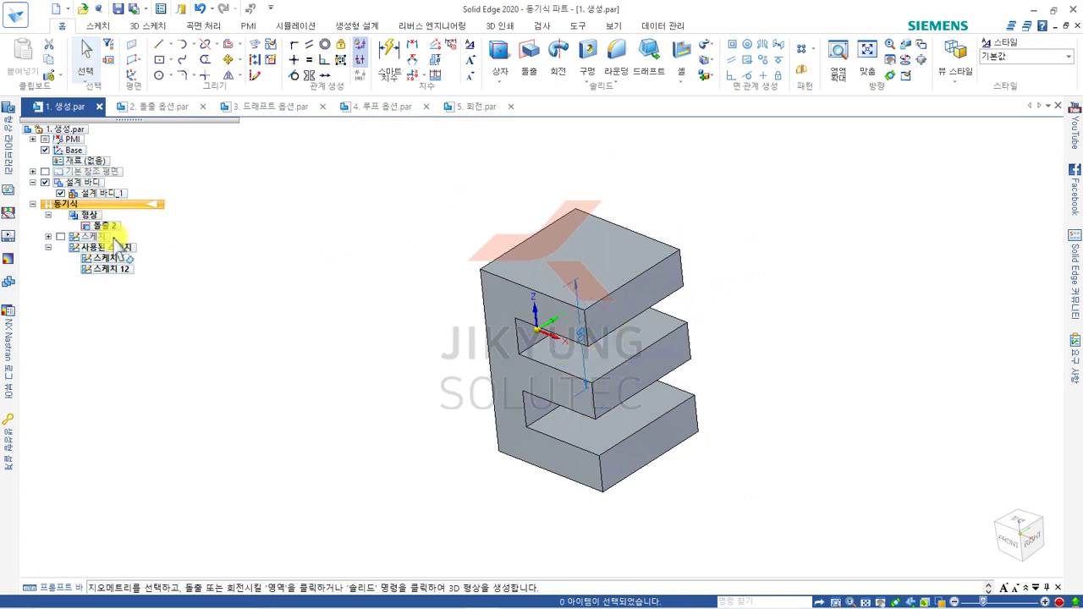
{"action": "left_click", "coordinate": [102, 269]}
{"action": "key", "text": "Delete"}
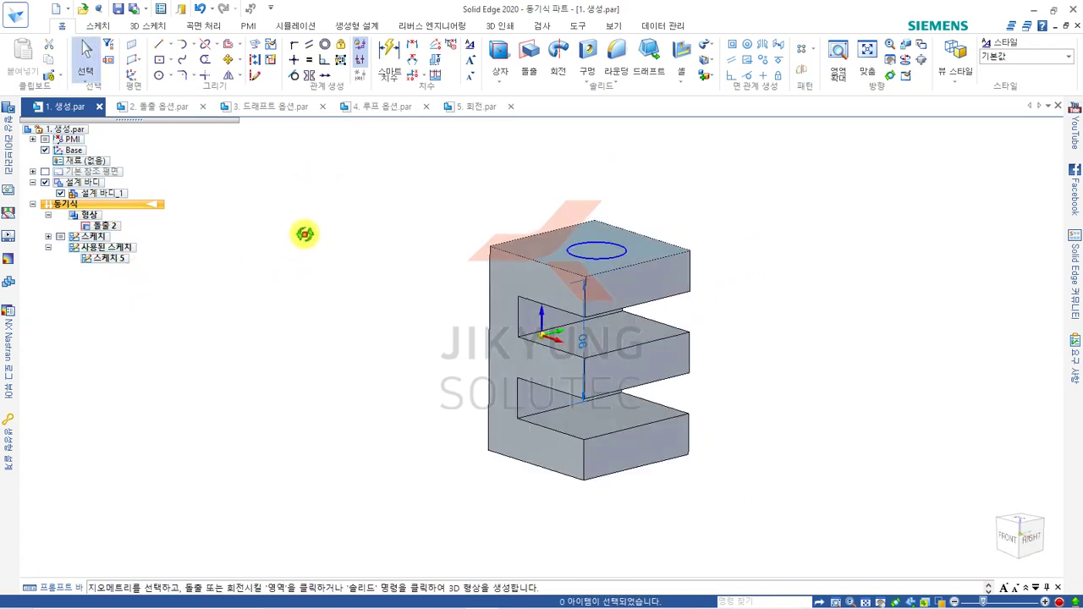
Extrude the circular region downward through all arms with material set to Cut (잘라내기) and extent set to Through All (전체).
{"action": "left_click", "coordinate": [597, 245]}
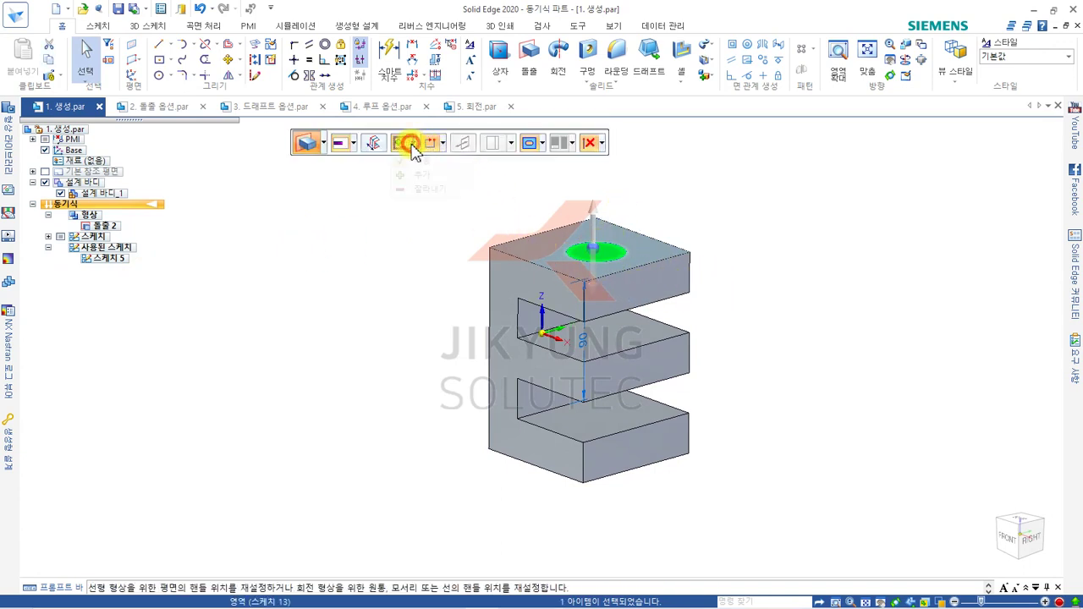
{"action": "left_click", "coordinate": [415, 174]}
{"action": "left_click", "coordinate": [404, 142]}
{"action": "left_click", "coordinate": [417, 188]}
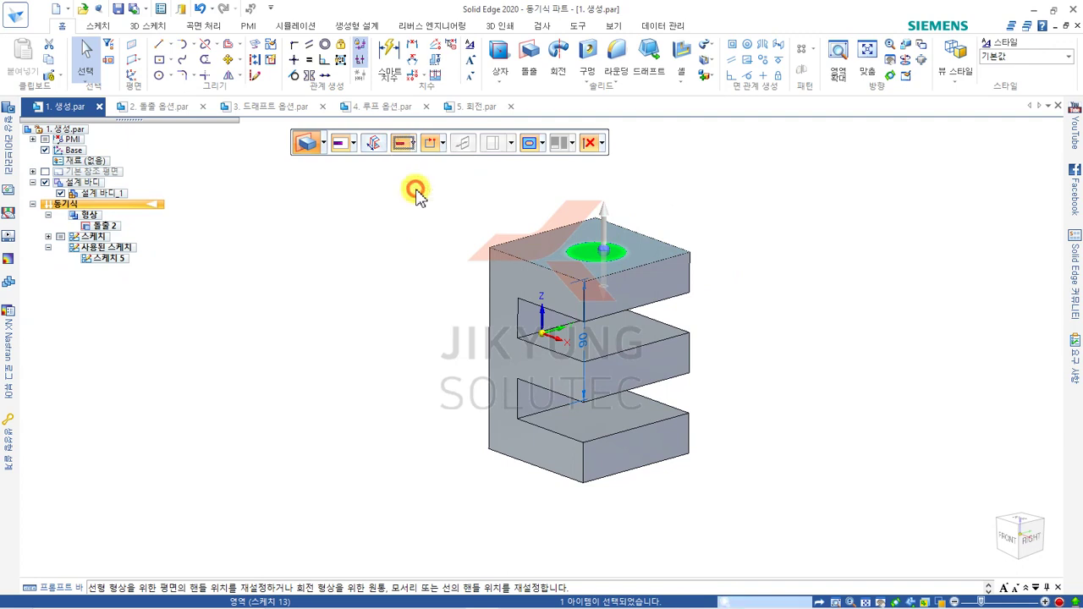
{"action": "left_click", "coordinate": [353, 143]}
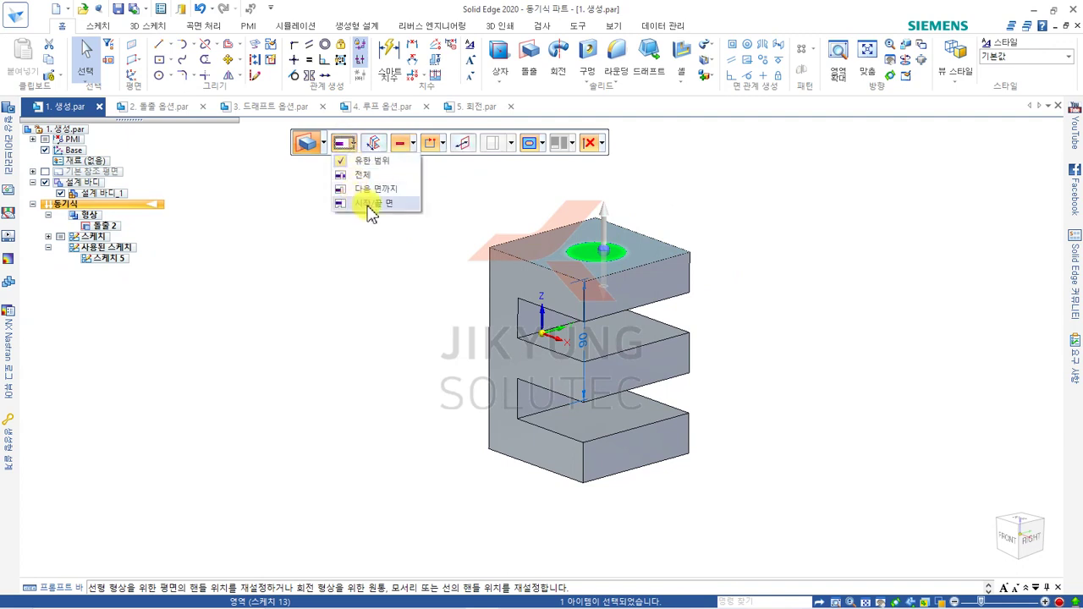
{"action": "left_click", "coordinate": [359, 174]}
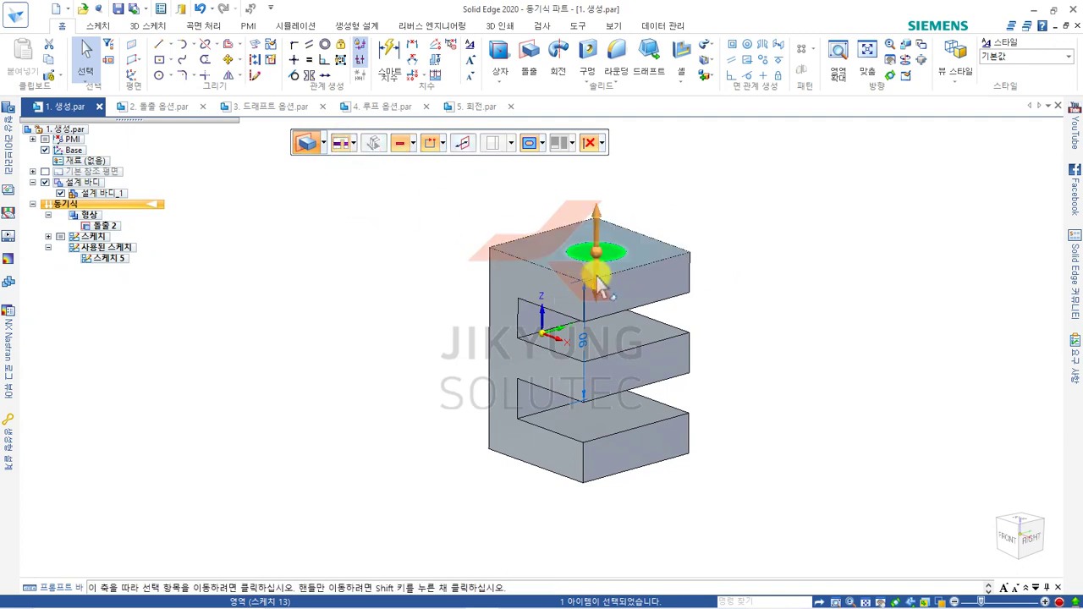
{"action": "left_click", "coordinate": [597, 286]}
{"action": "left_click", "coordinate": [622, 515]}
{"action": "middle_click_drag", "start_coordinate": [713, 375], "coordinate": [681, 386]}
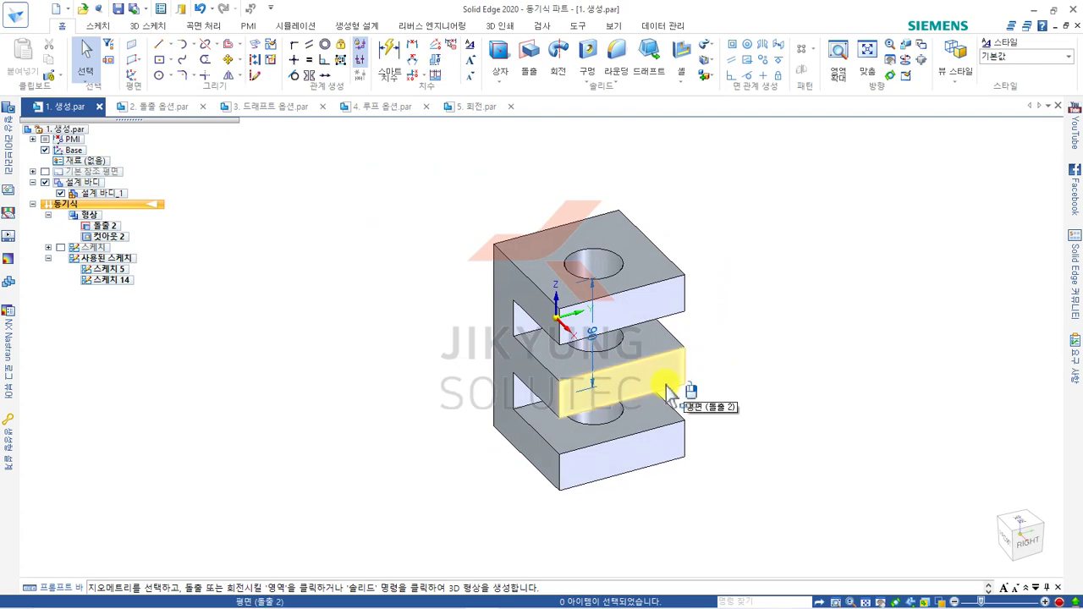
Switch to 2. 돌출 옵션.par and preview extruding the top face's rectangular region with the open region option (열린 영역).
{"action": "left_click", "coordinate": [528, 51]}
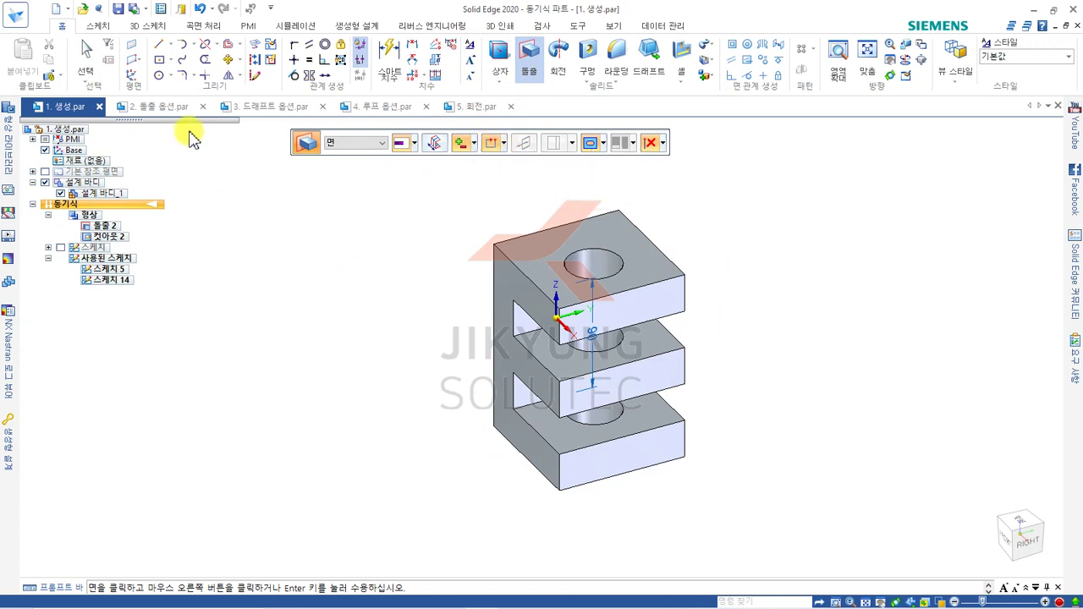
{"action": "left_click", "coordinate": [161, 106]}
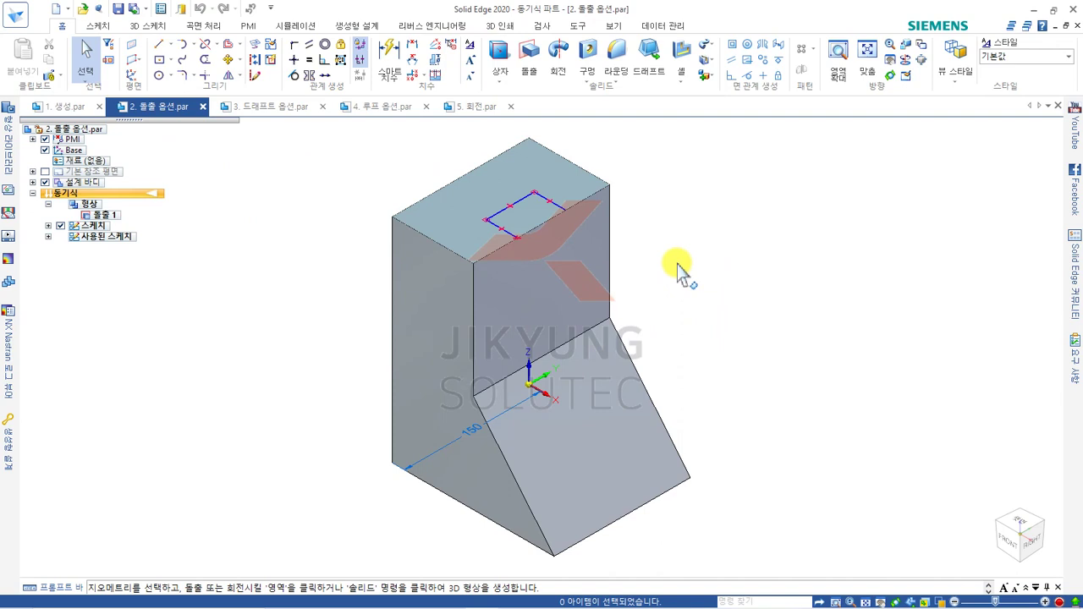
{"action": "left_click", "coordinate": [533, 219]}
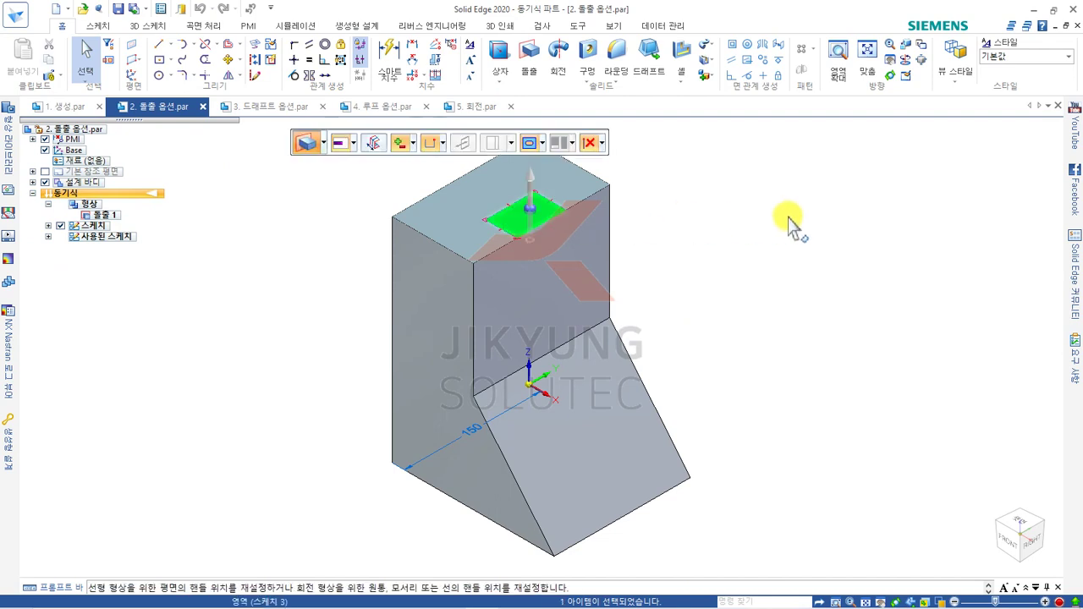
{"action": "left_click", "coordinate": [437, 144]}
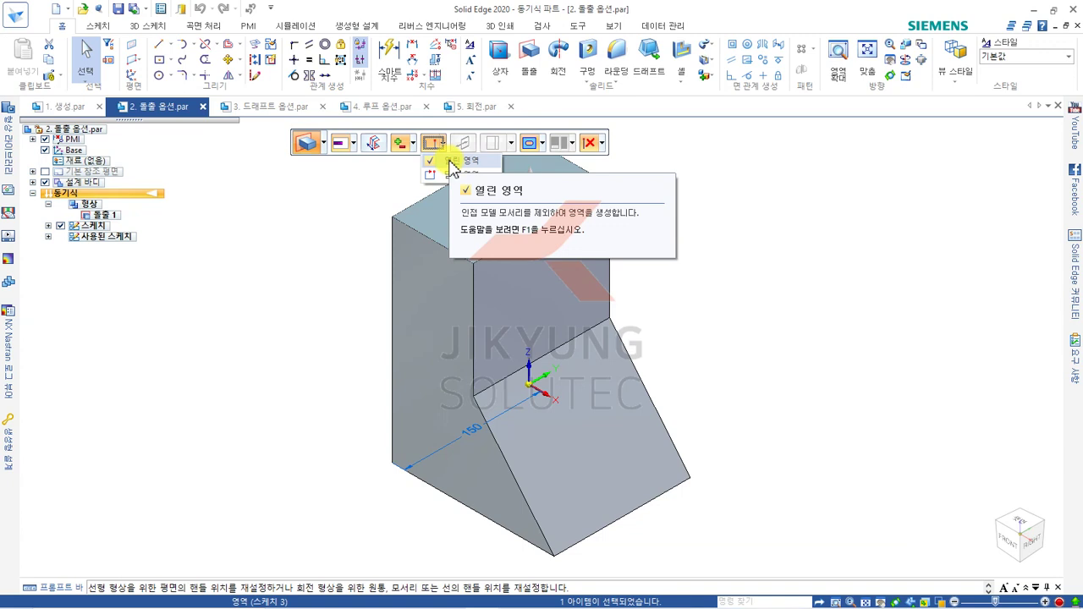
{"action": "left_click", "coordinate": [457, 160]}
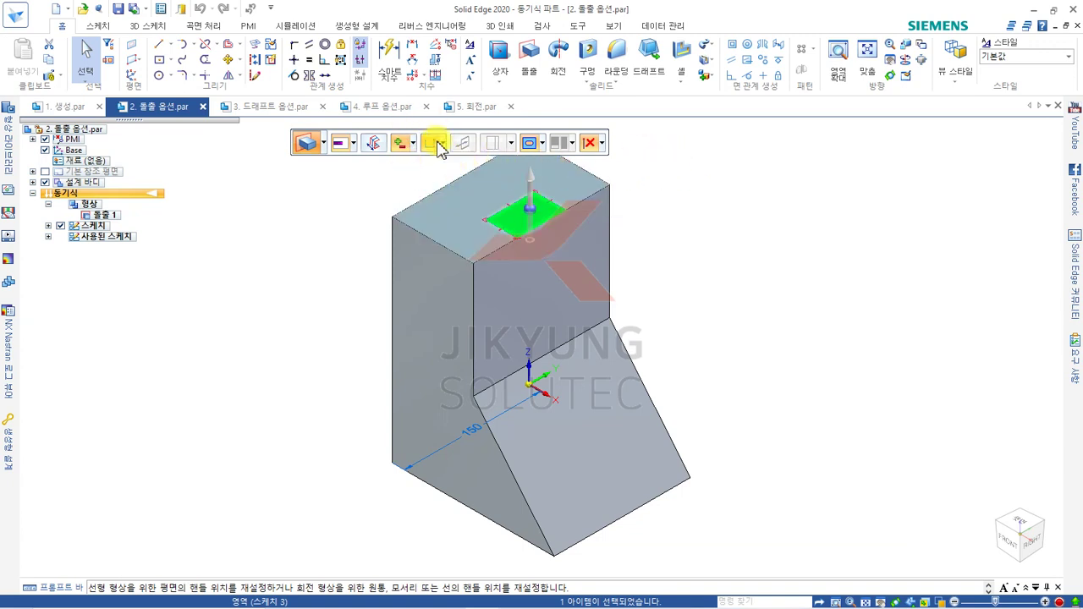
{"action": "left_click", "coordinate": [528, 224]}
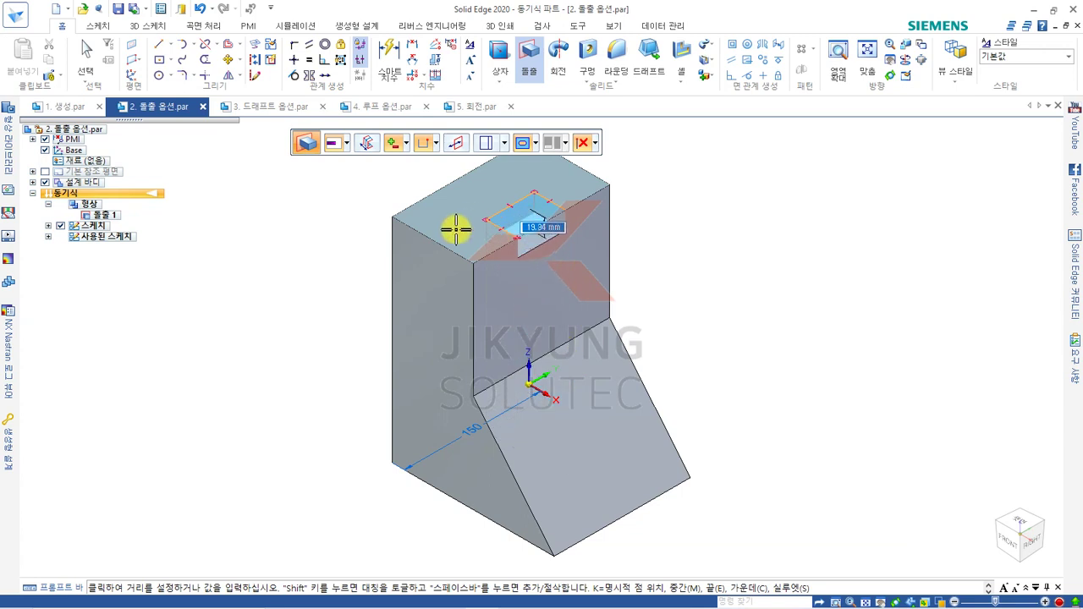
Preview the extrusion as a closed region (닫힌 영역), check the treatment choices, and leave the command without extruding.
{"action": "left_click", "coordinate": [454, 146]}
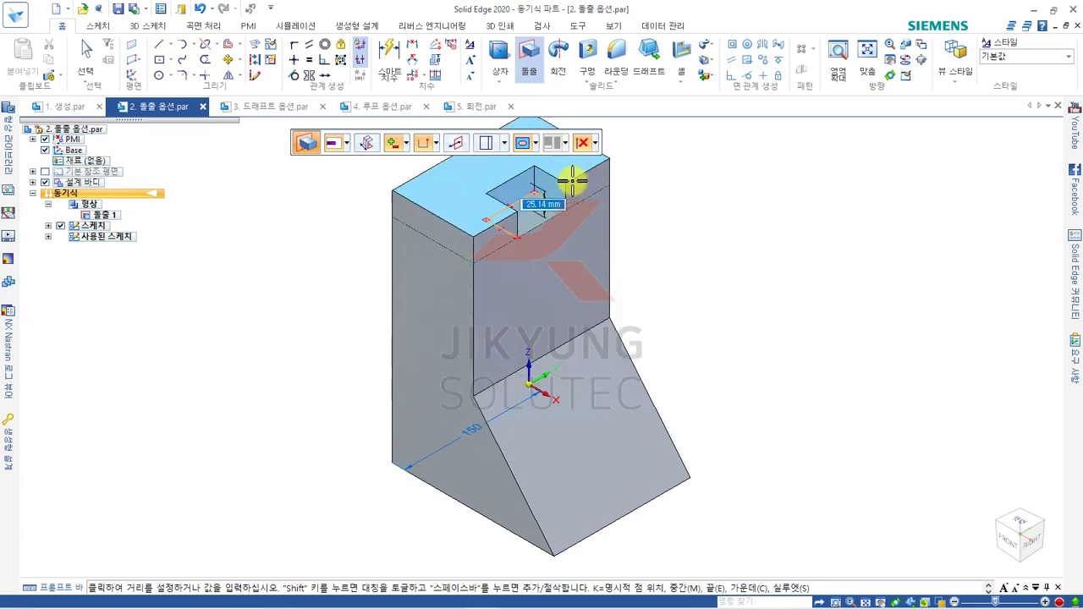
{"action": "left_click", "coordinate": [427, 145]}
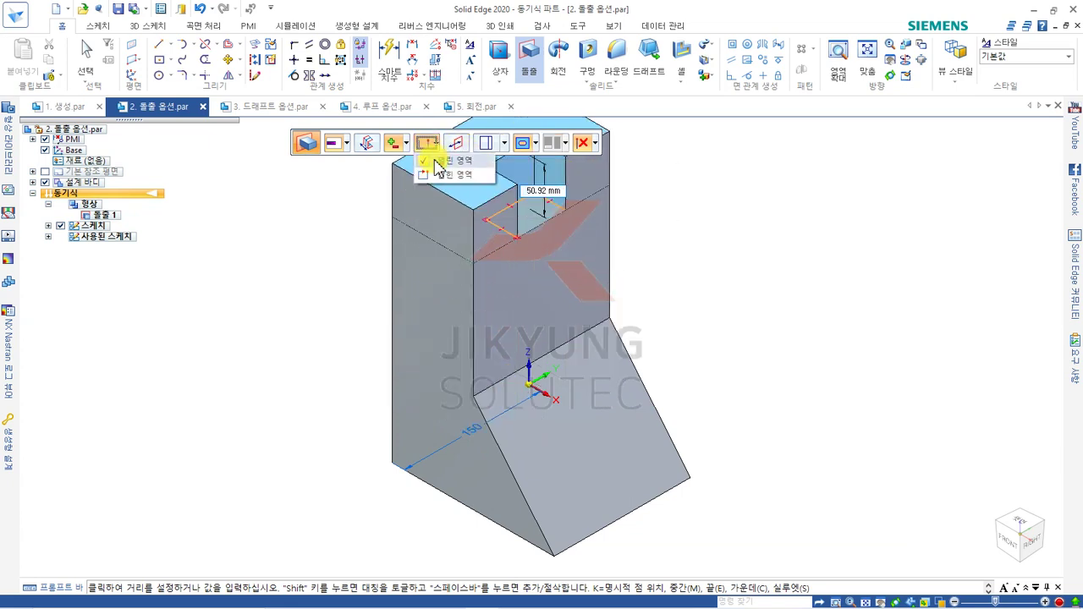
{"action": "left_click", "coordinate": [427, 145]}
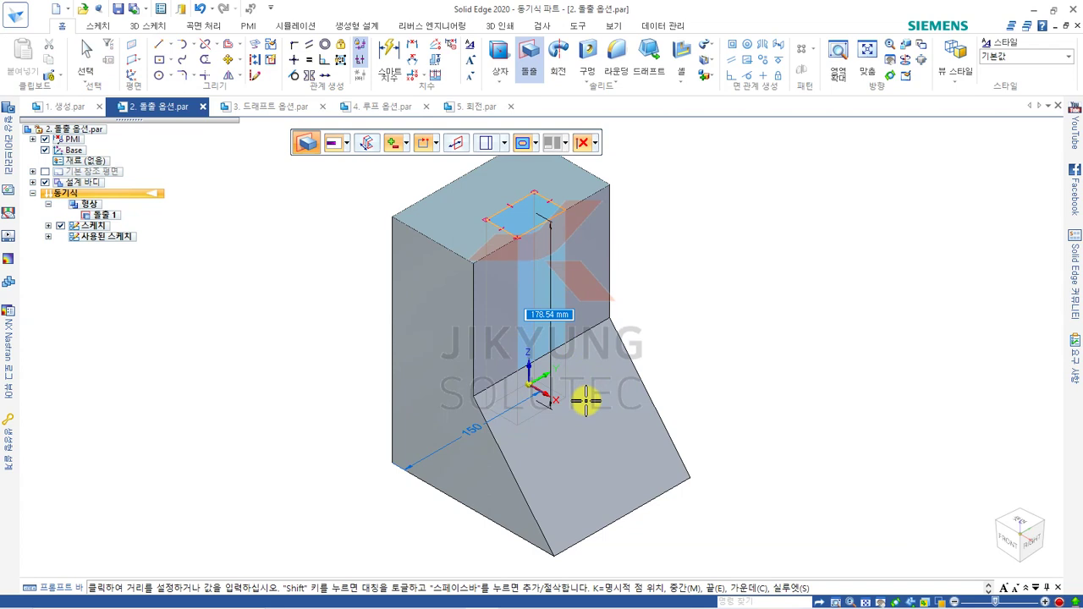
{"action": "left_click", "coordinate": [505, 144]}
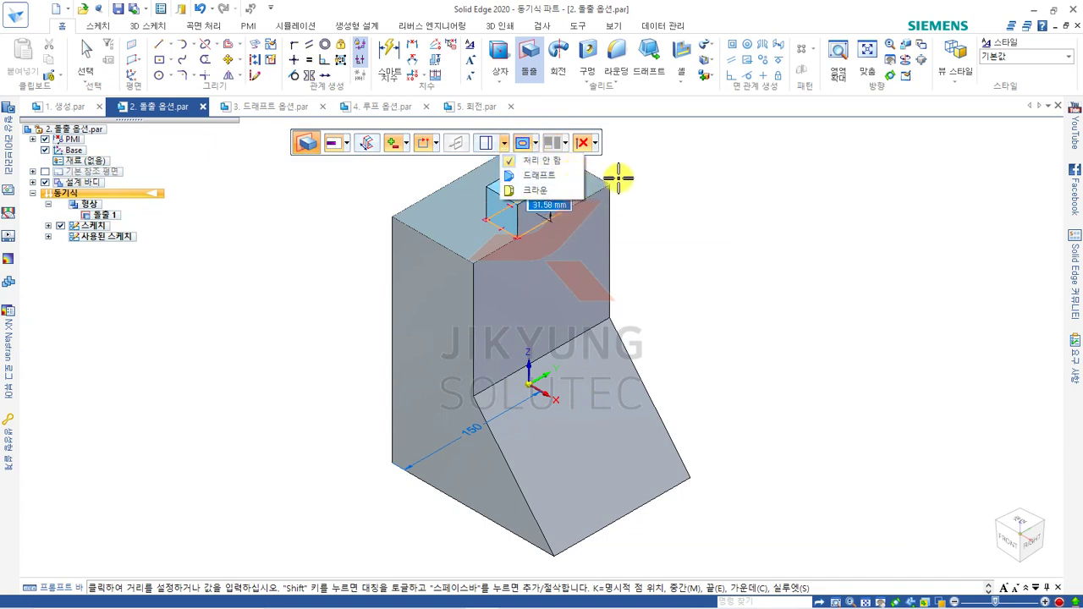
{"action": "left_click", "coordinate": [89, 59]}
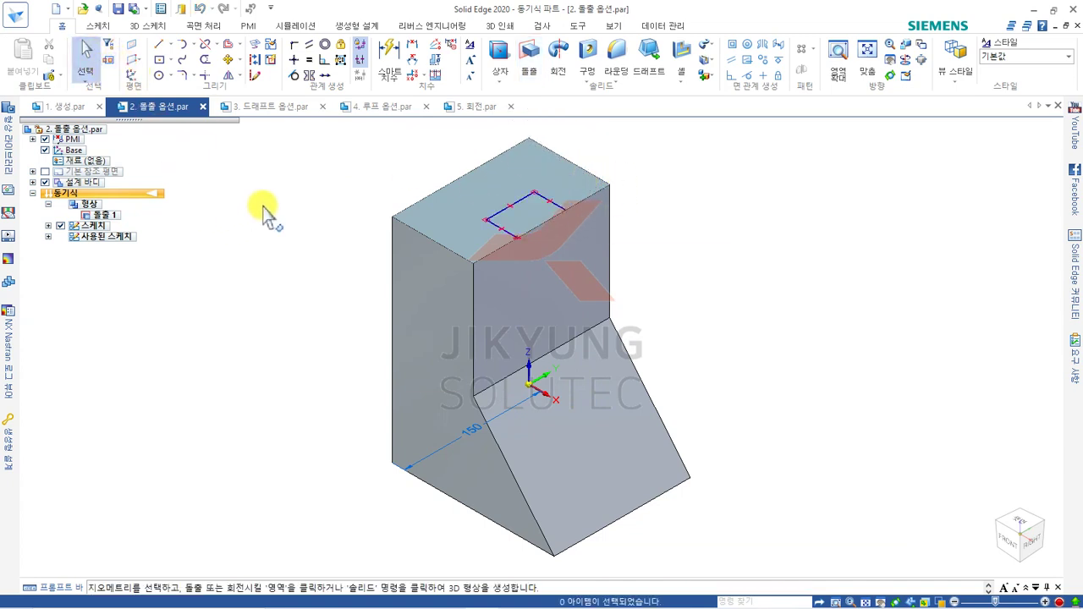
Switch to 3. 드래프트 옵션.par and start extruding the V-shaped region with Draft (드래프트) treatment.
{"action": "left_click", "coordinate": [268, 113]}
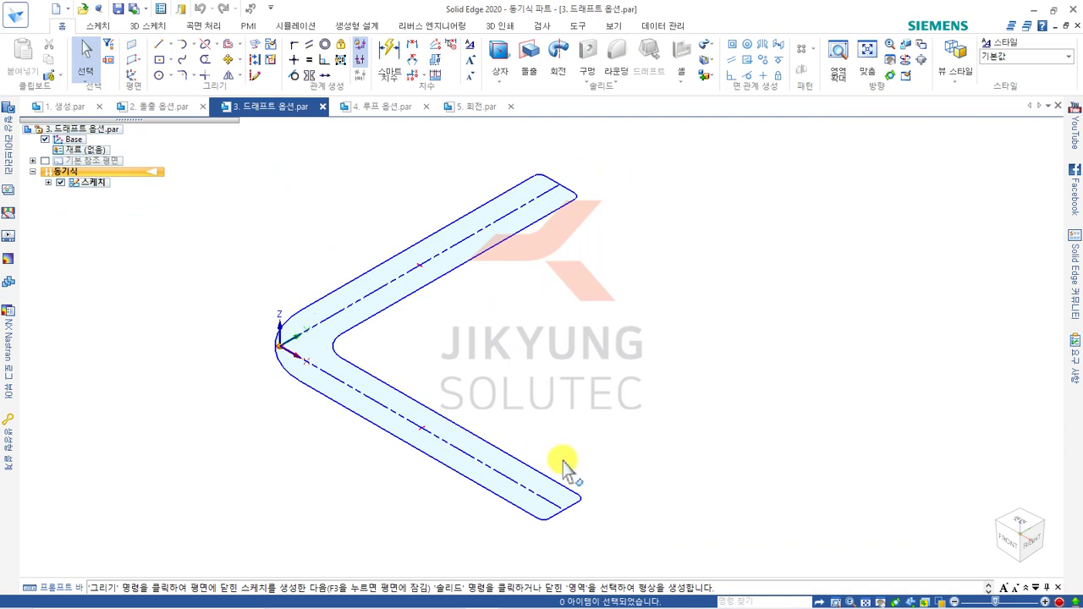
{"action": "left_click", "coordinate": [531, 193]}
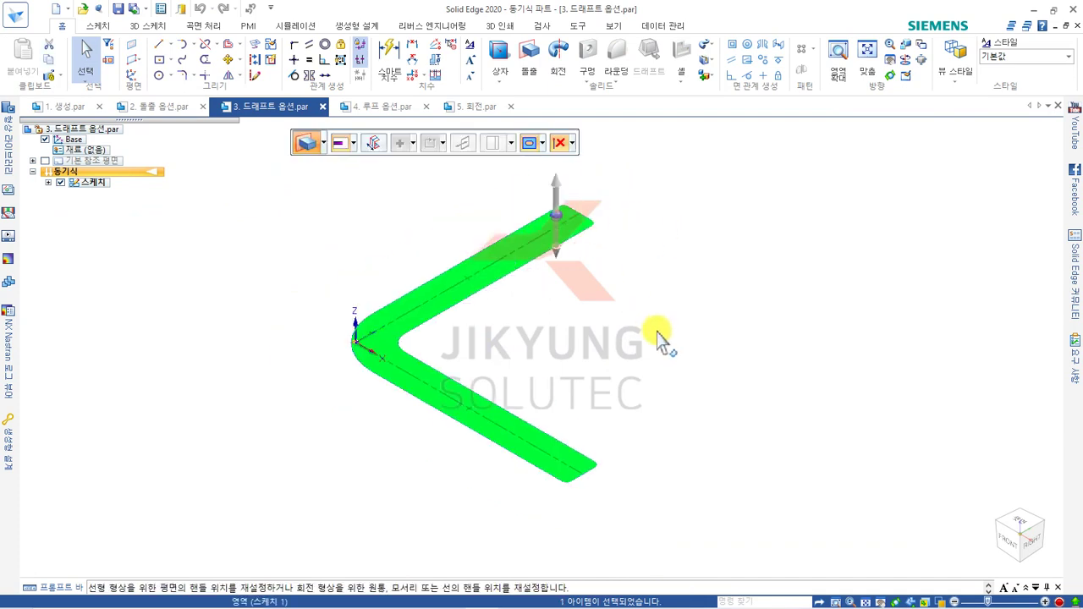
{"action": "left_click", "coordinate": [555, 210]}
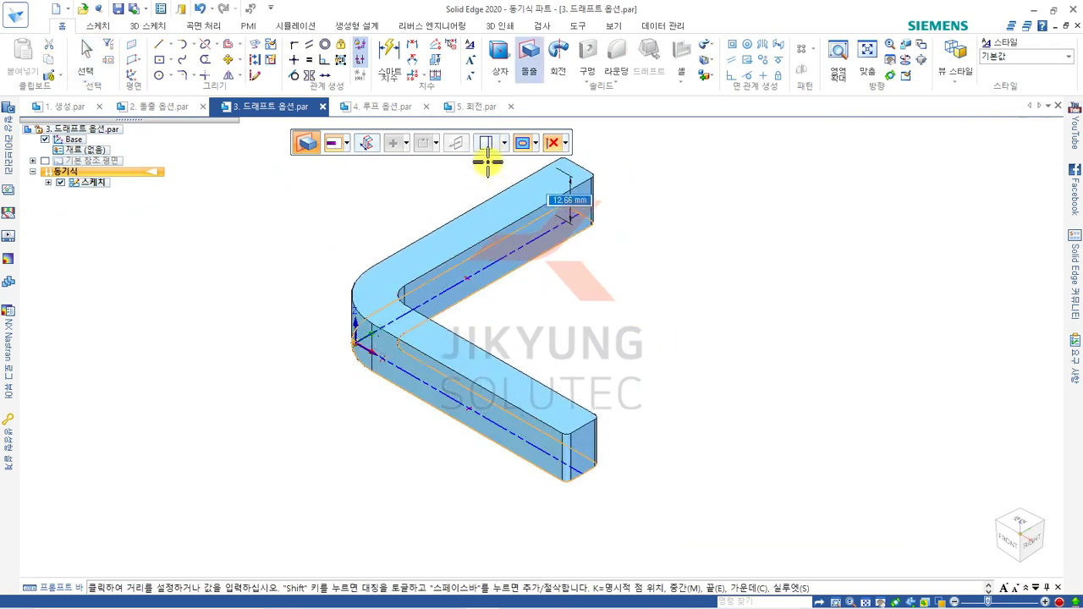
{"action": "left_click", "coordinate": [507, 144]}
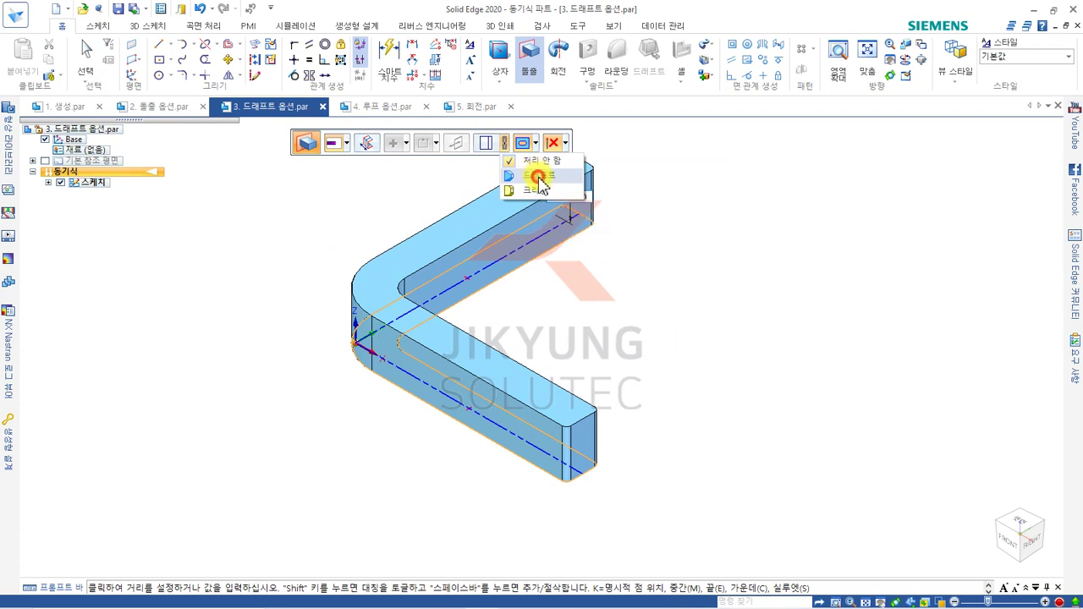
{"action": "left_click", "coordinate": [540, 176]}
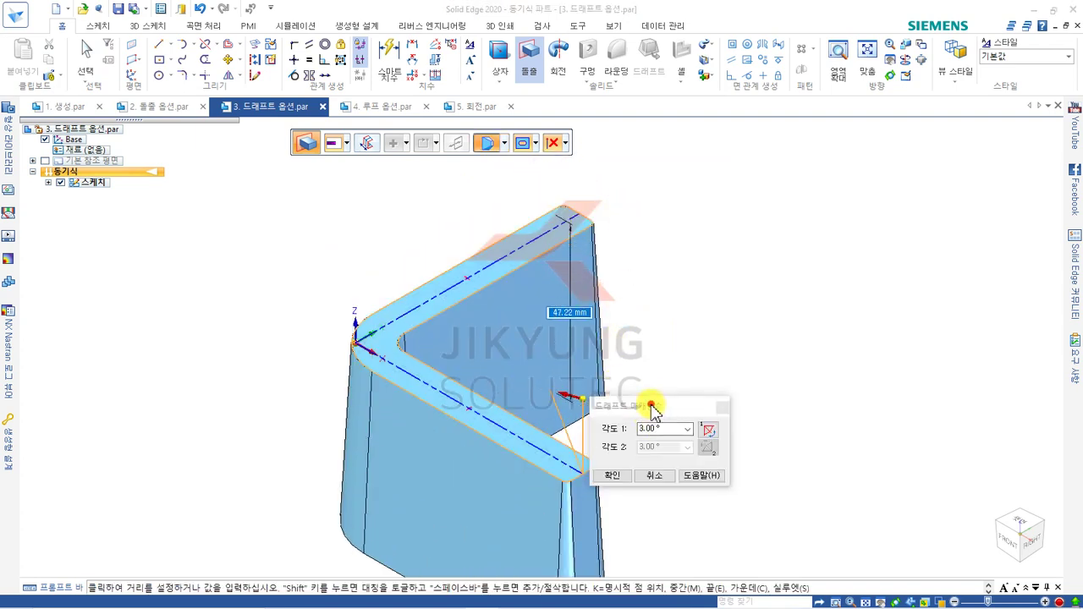
Test the draft angle's direction flip, finish the V-shaped extrusion 10 mm downward with a 3° draft, and inspect its tapered walls.
{"action": "left_click_drag", "start_coordinate": [659, 412], "coordinate": [633, 370]}
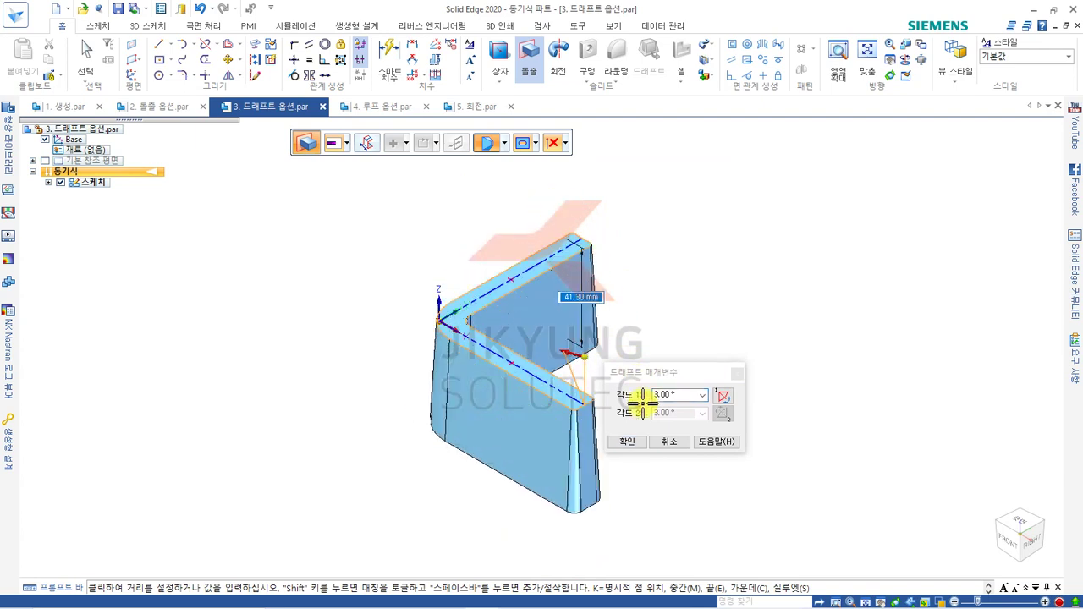
{"action": "left_click", "coordinate": [723, 396]}
{"action": "left_click", "coordinate": [723, 396]}
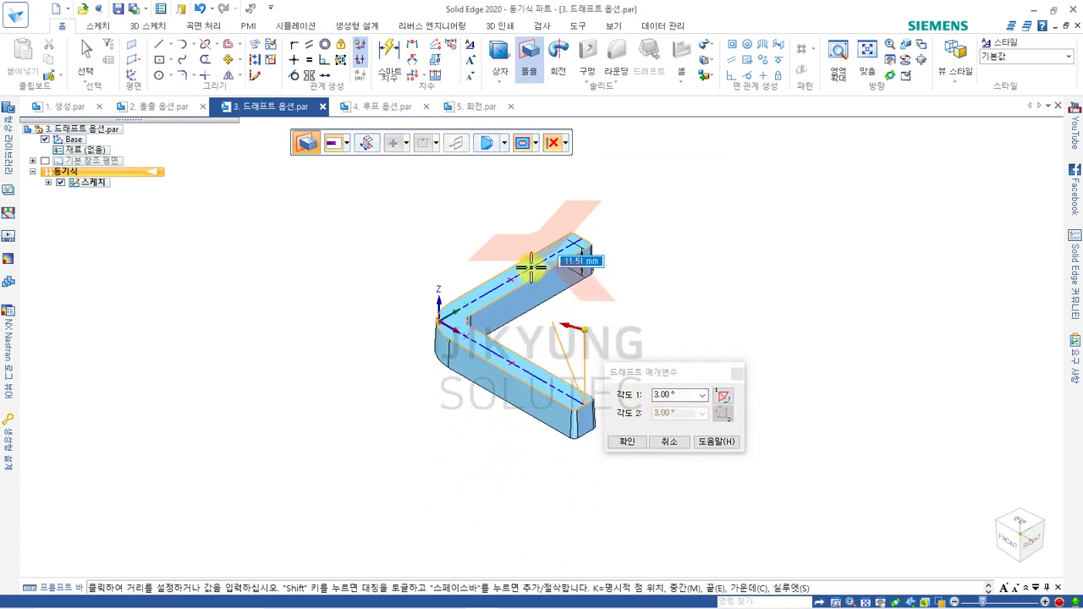
{"action": "left_click", "coordinate": [531, 267]}
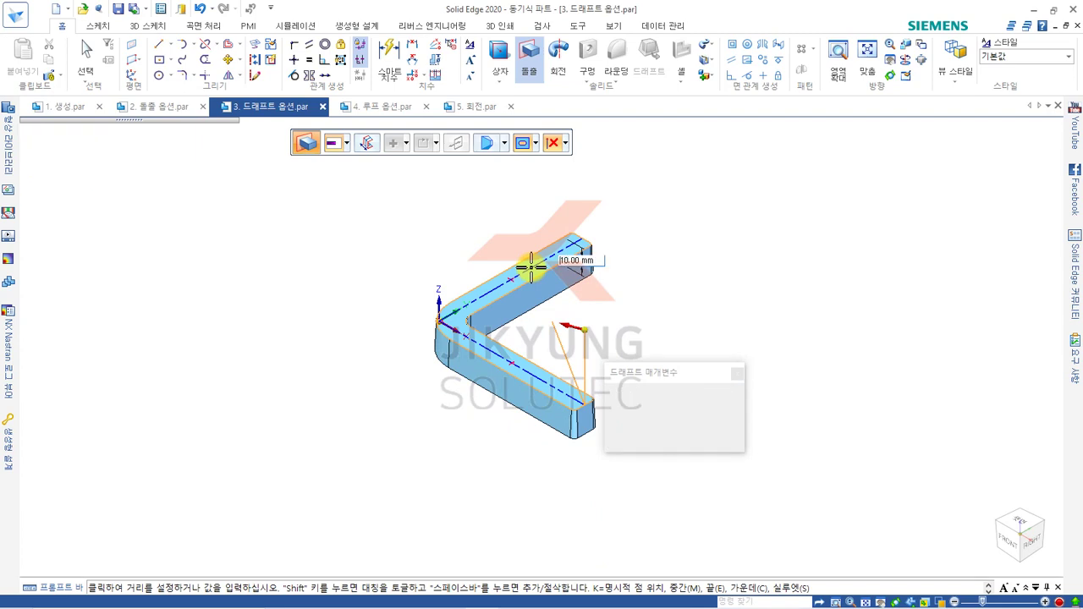
{"action": "right_click", "coordinate": [665, 319]}
{"action": "middle_click_drag", "start_coordinate": [622, 377], "coordinate": [539, 377]}
{"action": "scroll", "coordinate": [550, 423], "scroll_direction": "up", "scroll_amount": 3}
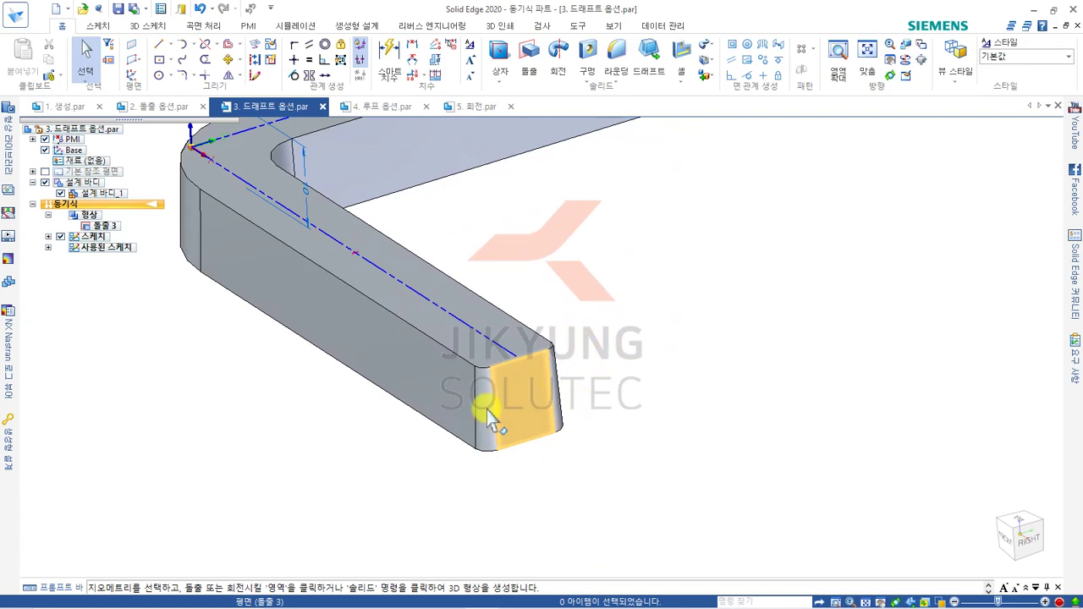
{"action": "scroll", "coordinate": [505, 415], "scroll_direction": "down", "scroll_amount": 5}
{"action": "middle_click_drag", "start_coordinate": [561, 339], "coordinate": [644, 354]}
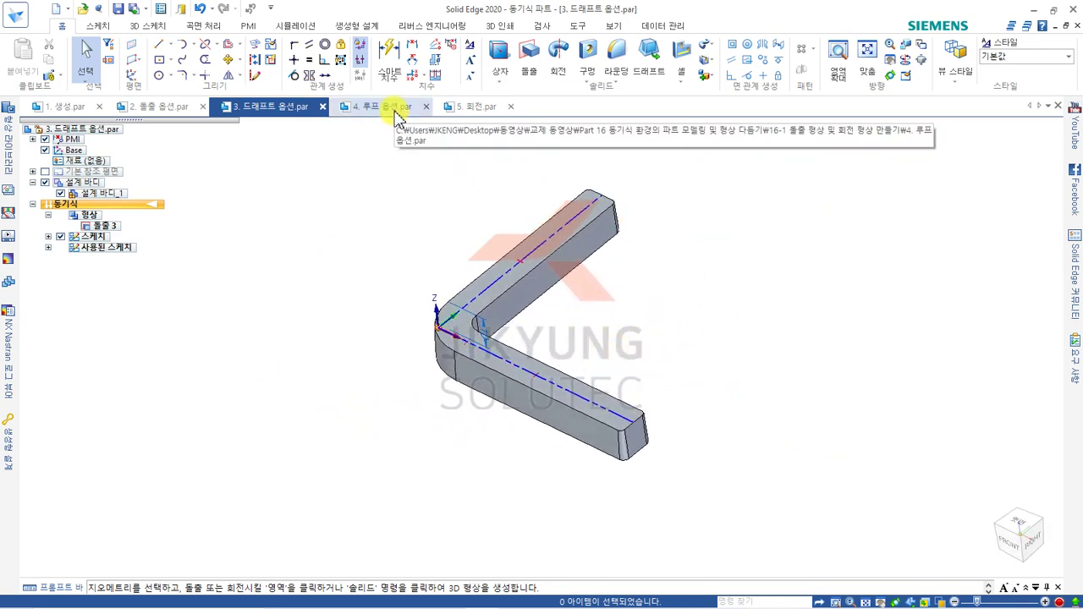
Check the Extrude command's inner loop choices without extruding anything, and switch to 4. 루프 옵션.par.
{"action": "left_click", "coordinate": [529, 59]}
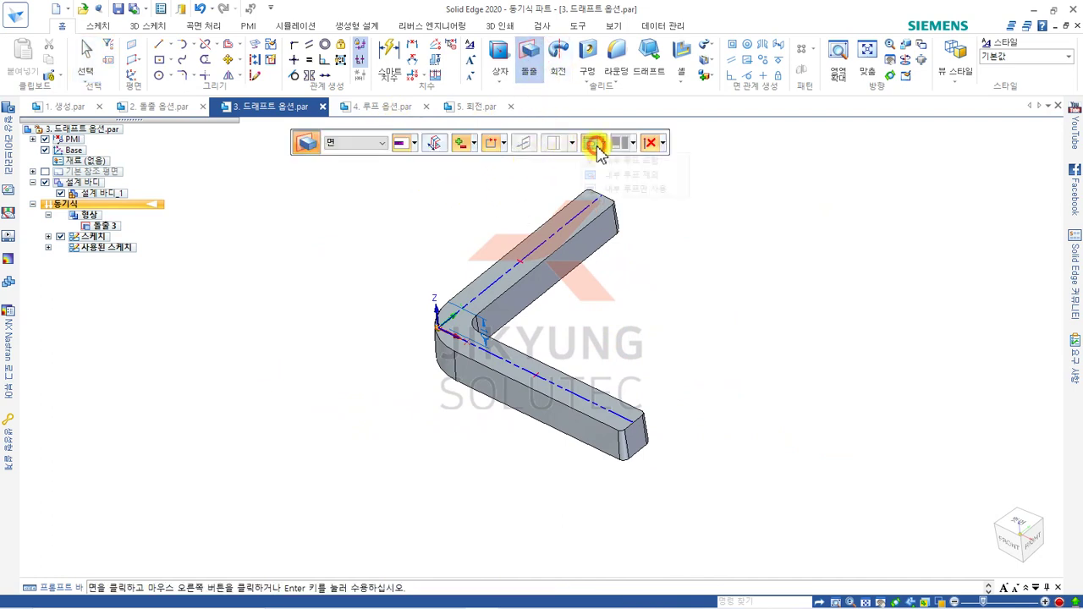
{"action": "left_click", "coordinate": [440, 234]}
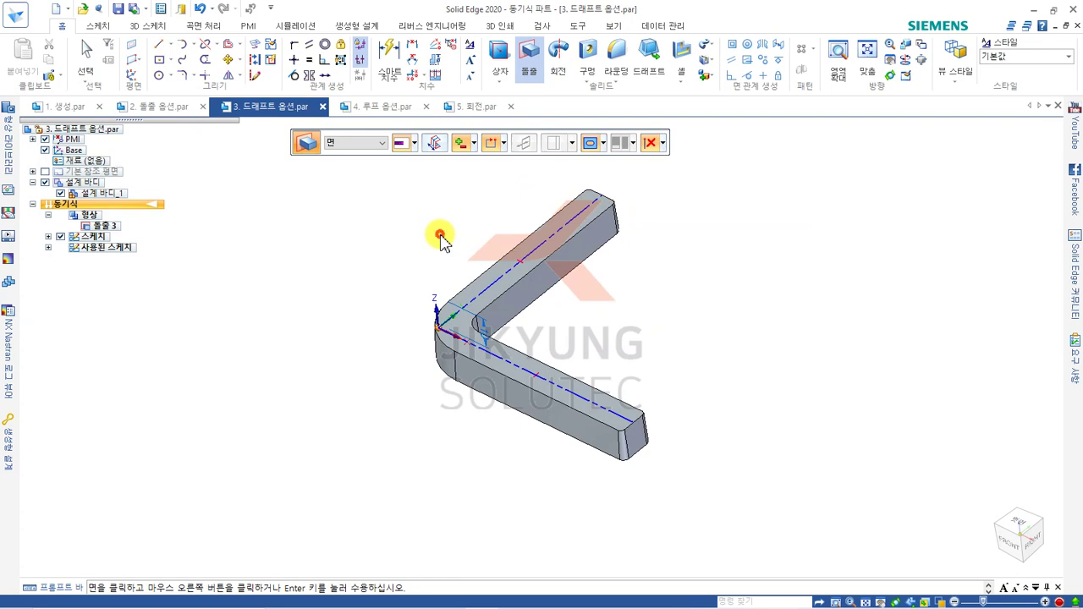
{"action": "left_click", "coordinate": [392, 107]}
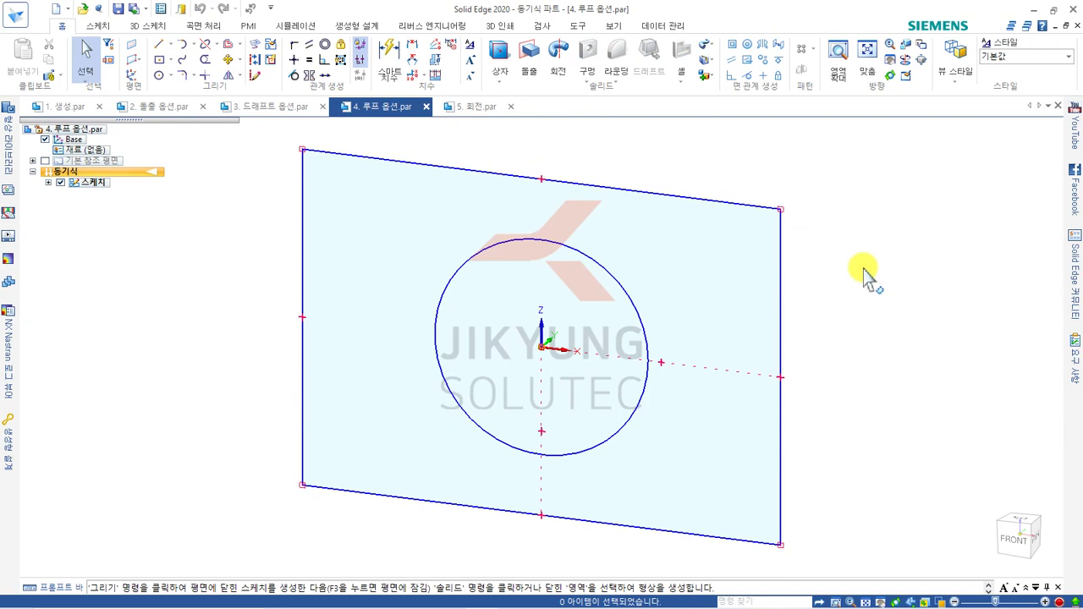
Preview extruding the region between the rectangle and the circle with inner loops included (내부 루프 포함).
{"action": "left_click", "coordinate": [720, 264]}
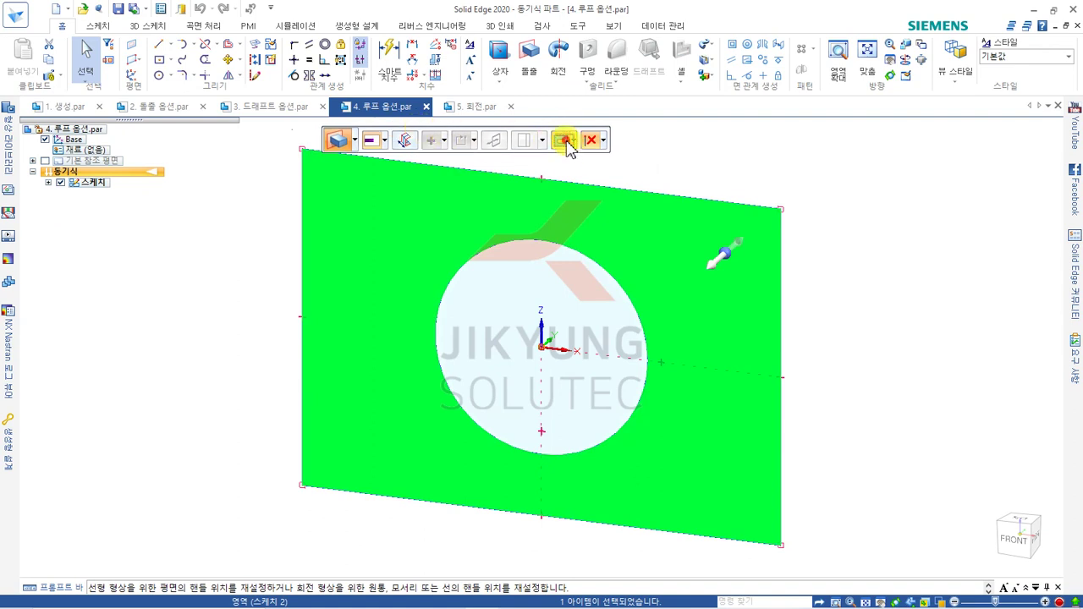
{"action": "left_click", "coordinate": [569, 144]}
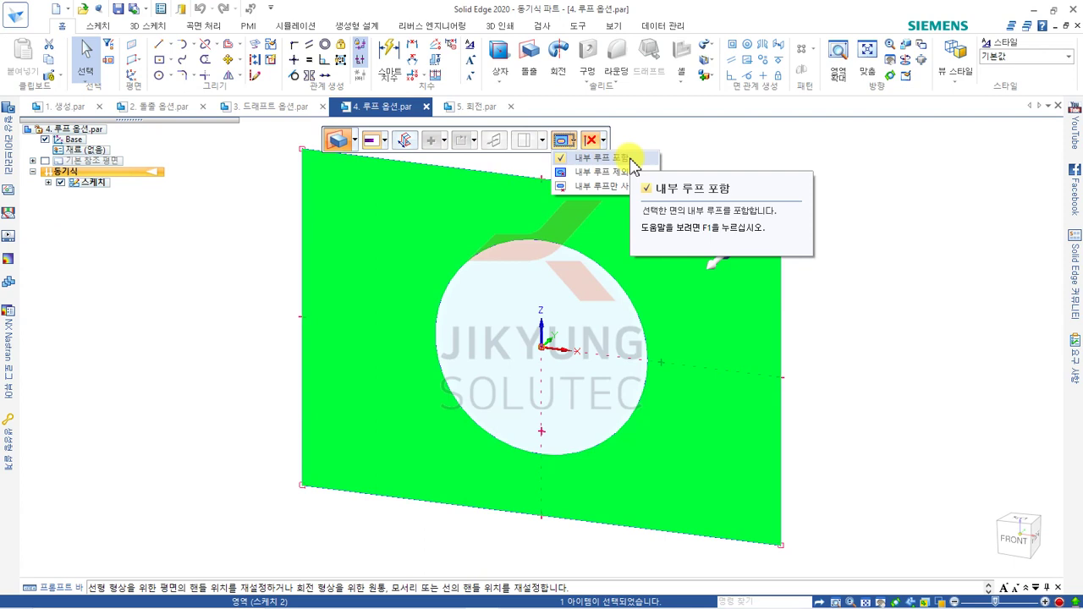
{"action": "left_click", "coordinate": [631, 160]}
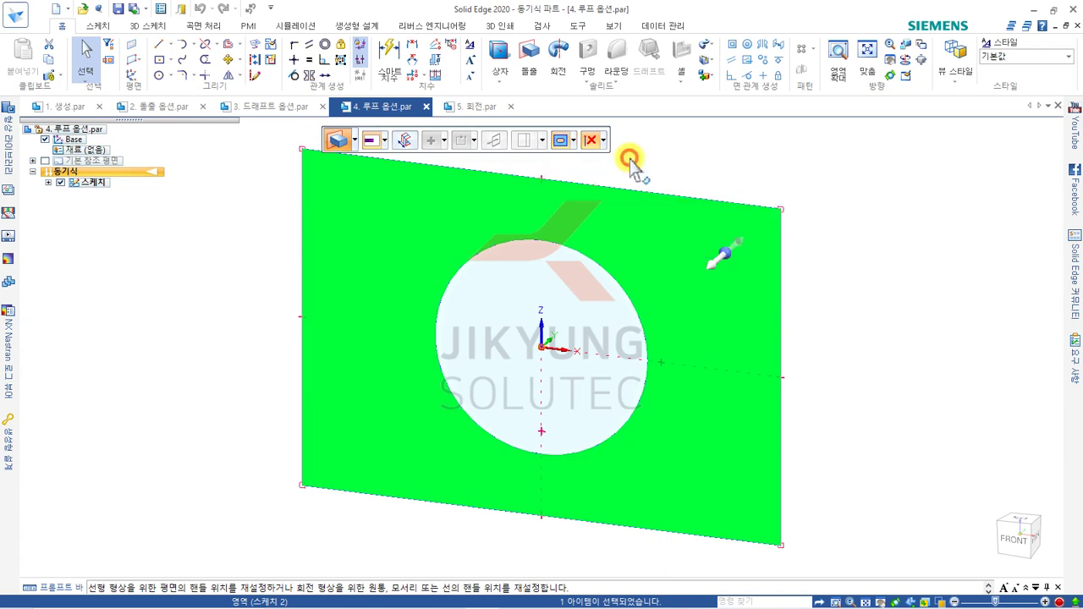
{"action": "left_click", "coordinate": [716, 262]}
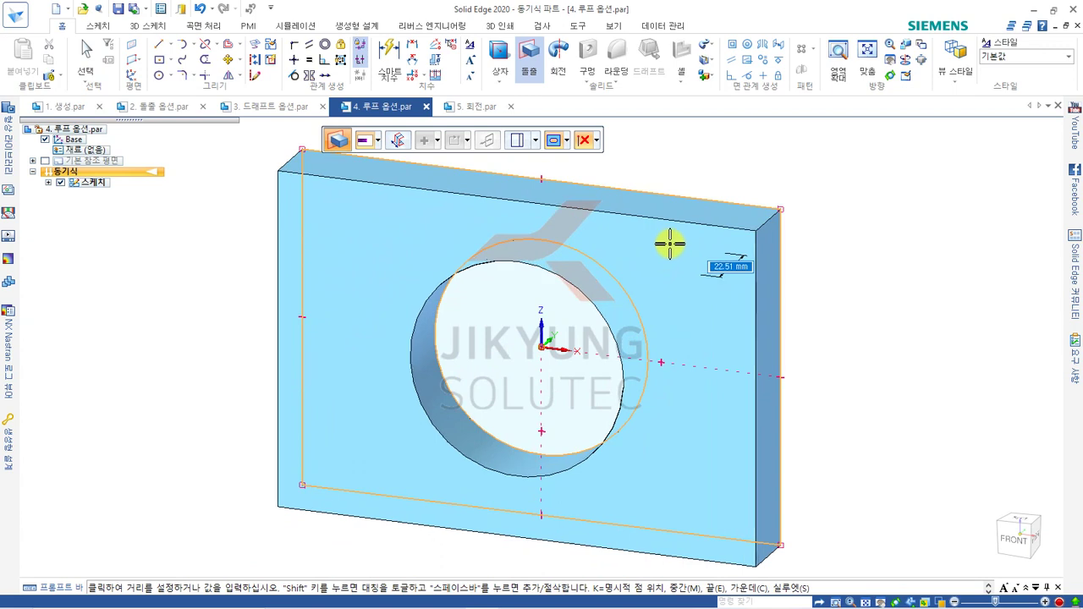
Exclude inner loops (내부 루프 제외) in the running extrusion and view the preview from another angle.
{"action": "left_click", "coordinate": [566, 141]}
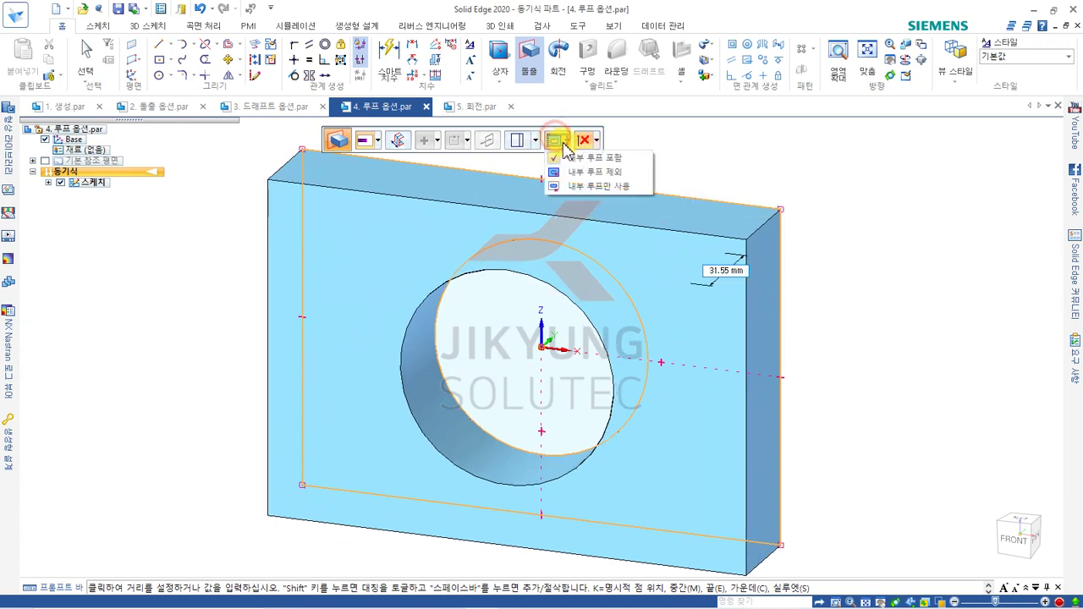
{"action": "left_click", "coordinate": [588, 172]}
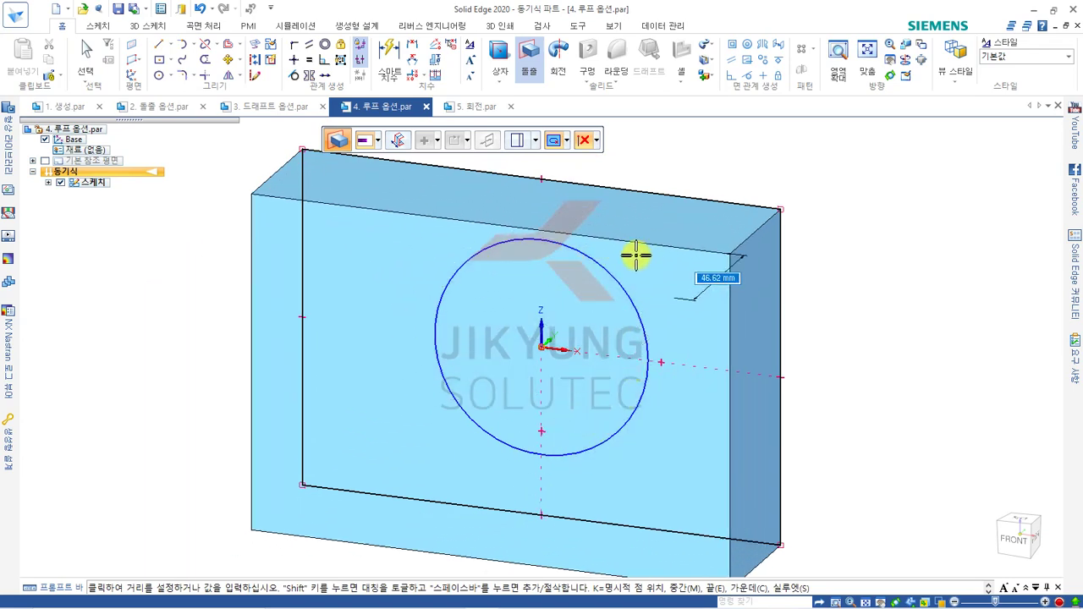
{"action": "mouse_move", "coordinate": [619, 245]}
{"action": "middle_mouse_down"}
{"action": "mouse_move", "coordinate": [494, 243]}
{"action": "mouse_move", "coordinate": [634, 242]}
{"action": "mouse_move", "coordinate": [649, 392]}
{"action": "mouse_move", "coordinate": [658, 349]}
{"action": "mouse_move", "coordinate": [635, 227]}
{"action": "mouse_move", "coordinate": [626, 244]}
{"action": "middle_mouse_up"}
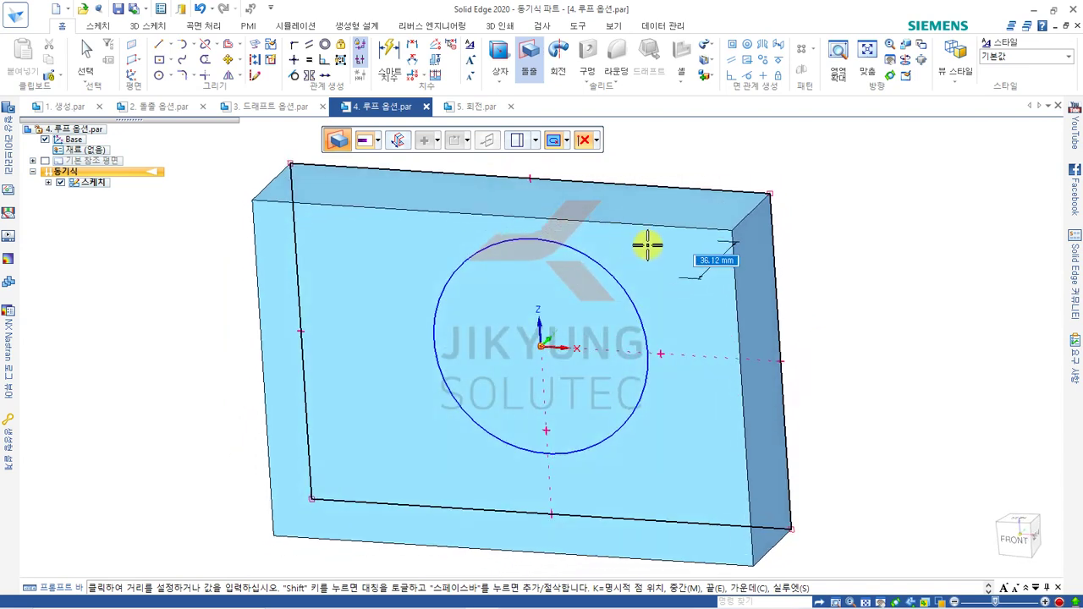
Change the running extrusion to use only inner loops (내부 루프만 사용), inspect the preview, and leave the command without extruding.
{"action": "left_click", "coordinate": [560, 141]}
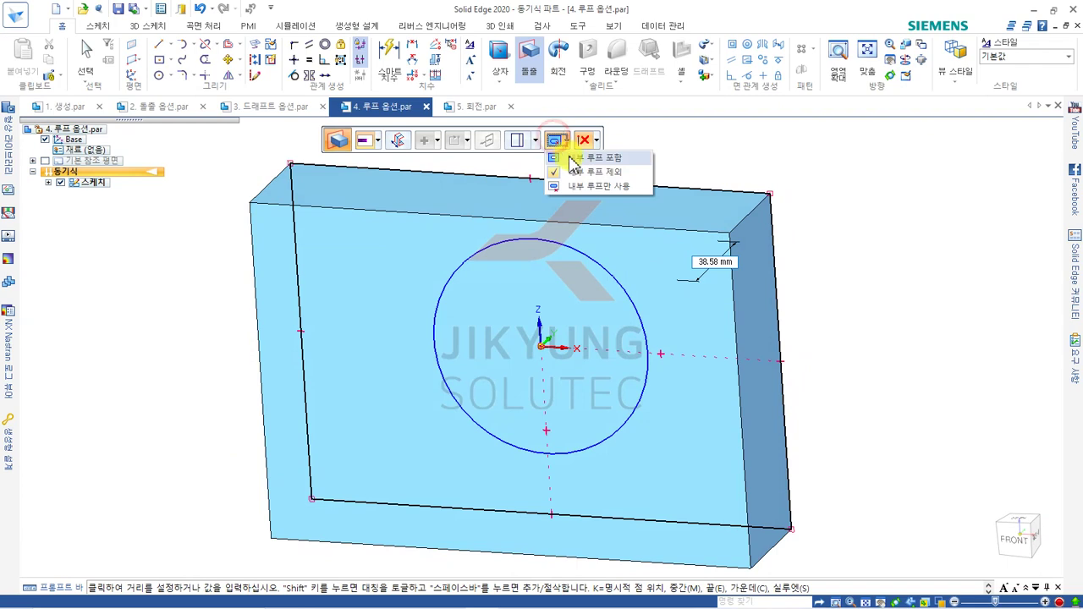
{"action": "left_click", "coordinate": [573, 193]}
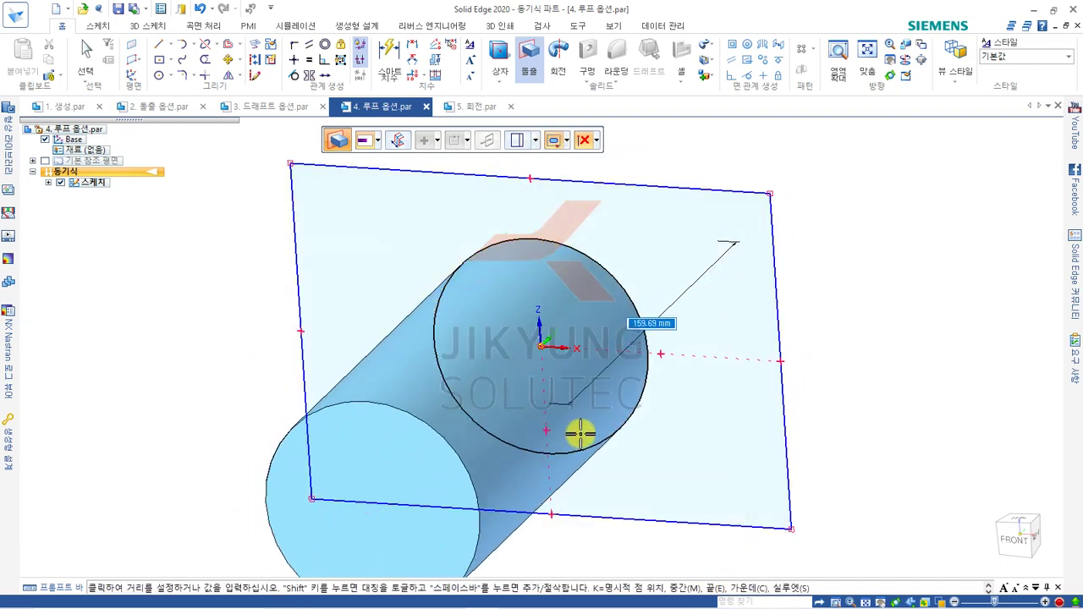
{"action": "mouse_move", "coordinate": [653, 182]}
{"action": "middle_mouse_down"}
{"action": "mouse_move", "coordinate": [607, 232]}
{"action": "mouse_move", "coordinate": [612, 346]}
{"action": "mouse_move", "coordinate": [652, 271]}
{"action": "mouse_move", "coordinate": [577, 248]}
{"action": "mouse_move", "coordinate": [607, 234]}
{"action": "middle_mouse_up"}
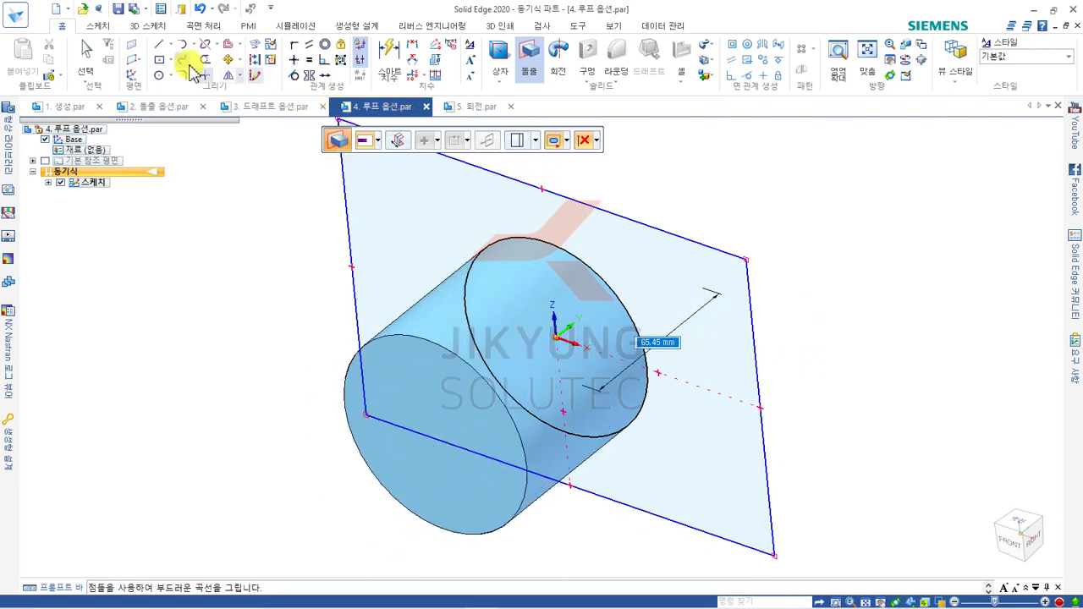
{"action": "left_click", "coordinate": [87, 48]}
{"action": "mouse_move", "coordinate": [556, 169]}
{"action": "middle_mouse_down"}
{"action": "mouse_move", "coordinate": [671, 225]}
{"action": "mouse_move", "coordinate": [652, 235]}
{"action": "middle_mouse_up"}
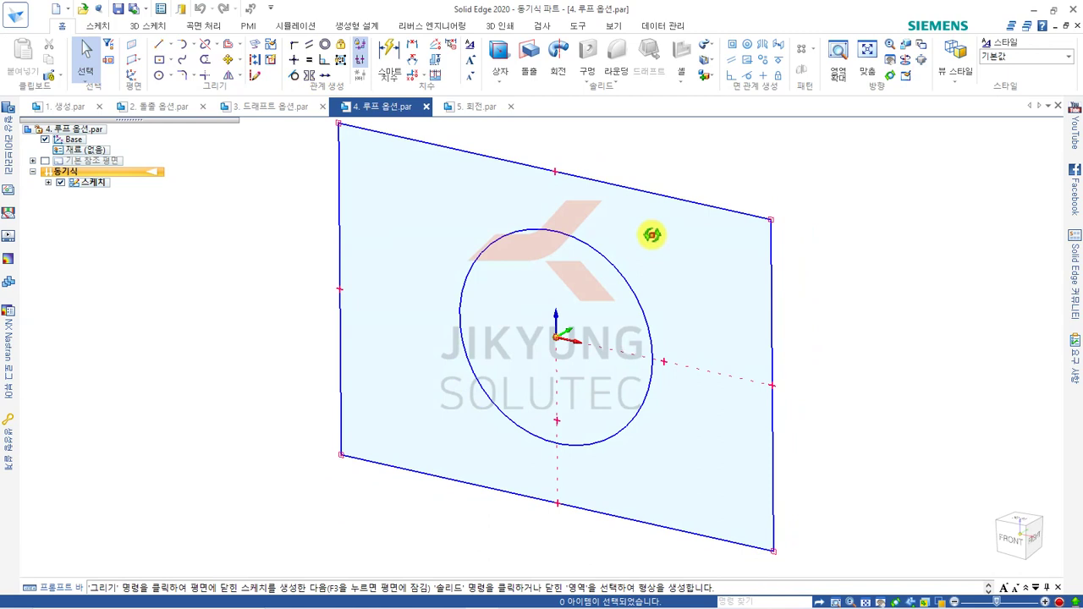
Select the region around the circle and extrude only its circular inner loop forward by about 36 mm.
{"action": "key", "text": "ctrl+i"}
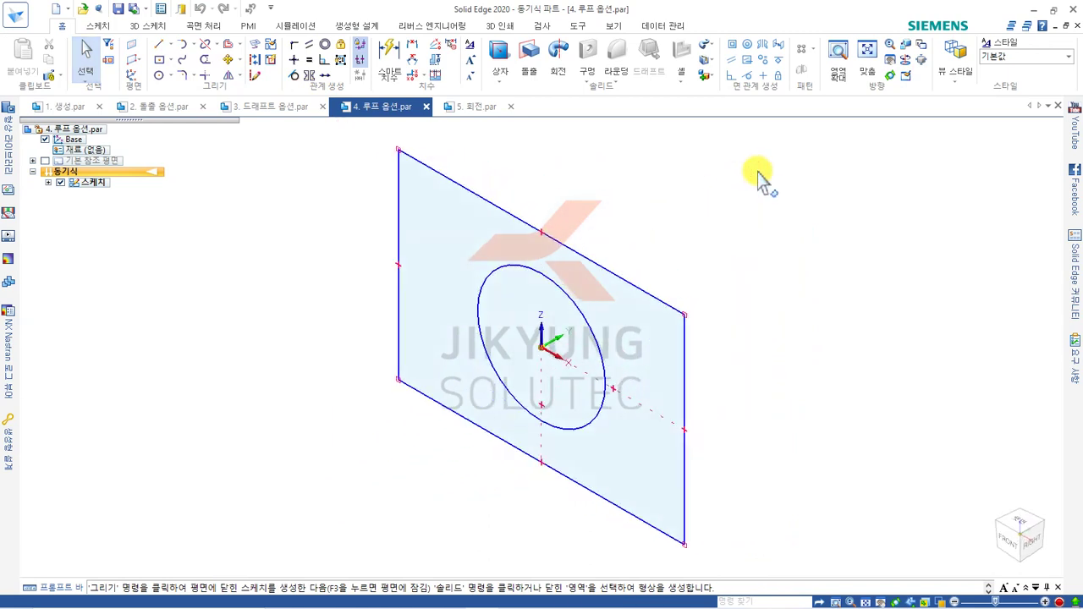
{"action": "left_click", "coordinate": [449, 220]}
{"action": "left_click", "coordinate": [438, 223]}
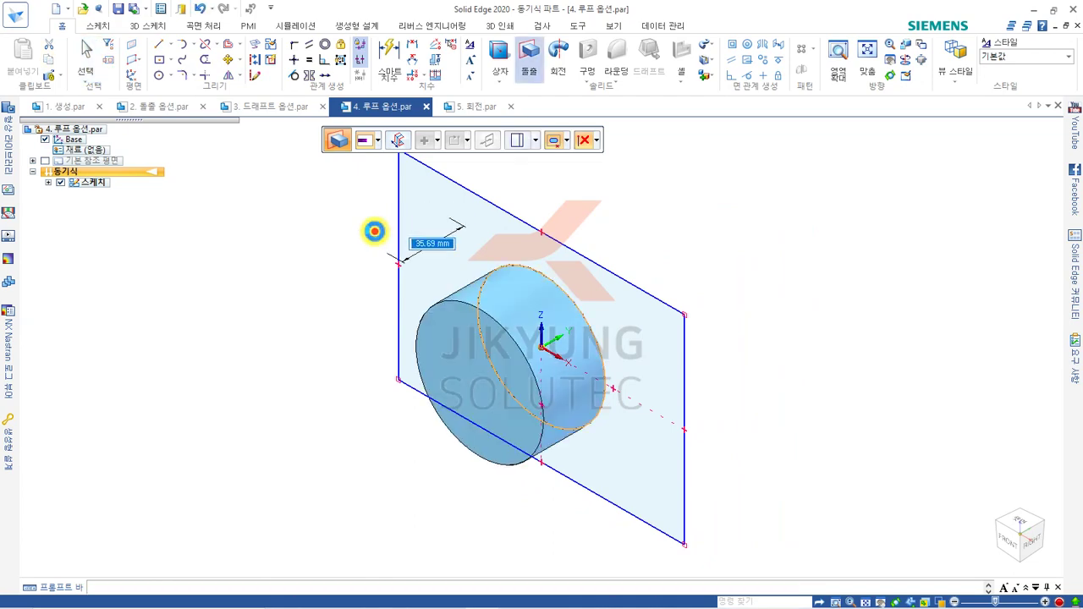
{"action": "left_click", "coordinate": [375, 231]}
{"action": "mouse_move", "coordinate": [745, 228]}
{"action": "middle_mouse_down"}
{"action": "mouse_move", "coordinate": [835, 198]}
{"action": "mouse_move", "coordinate": [806, 238]}
{"action": "mouse_move", "coordinate": [793, 232]}
{"action": "middle_mouse_up"}
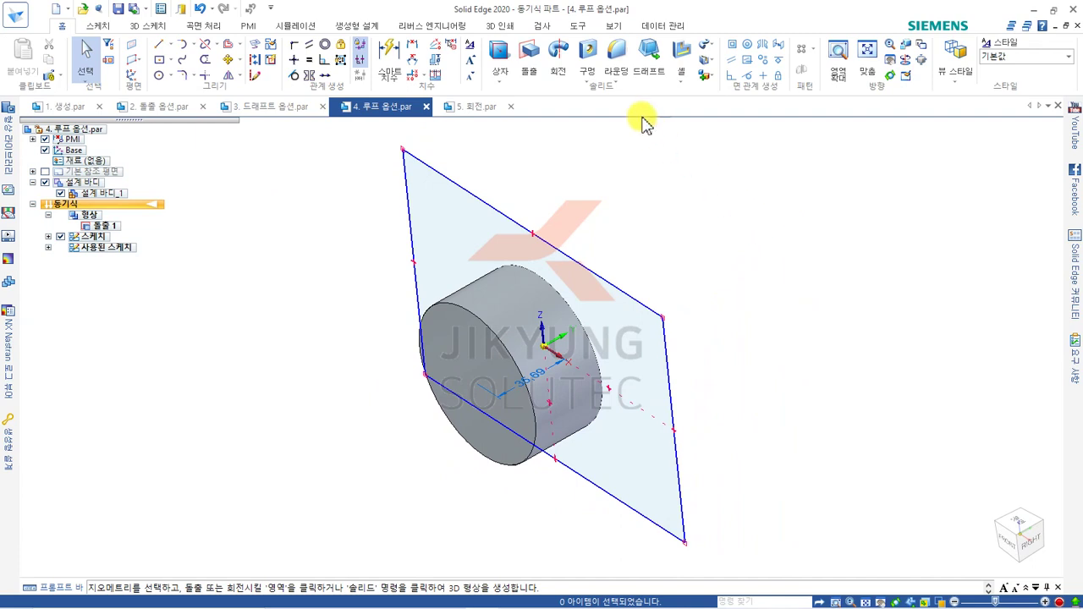
Switch to 5. 회전.par, preview revolving the L-shaped profile around the vertical line with the Revolve command, and cancel it.
{"action": "left_click", "coordinate": [479, 106]}
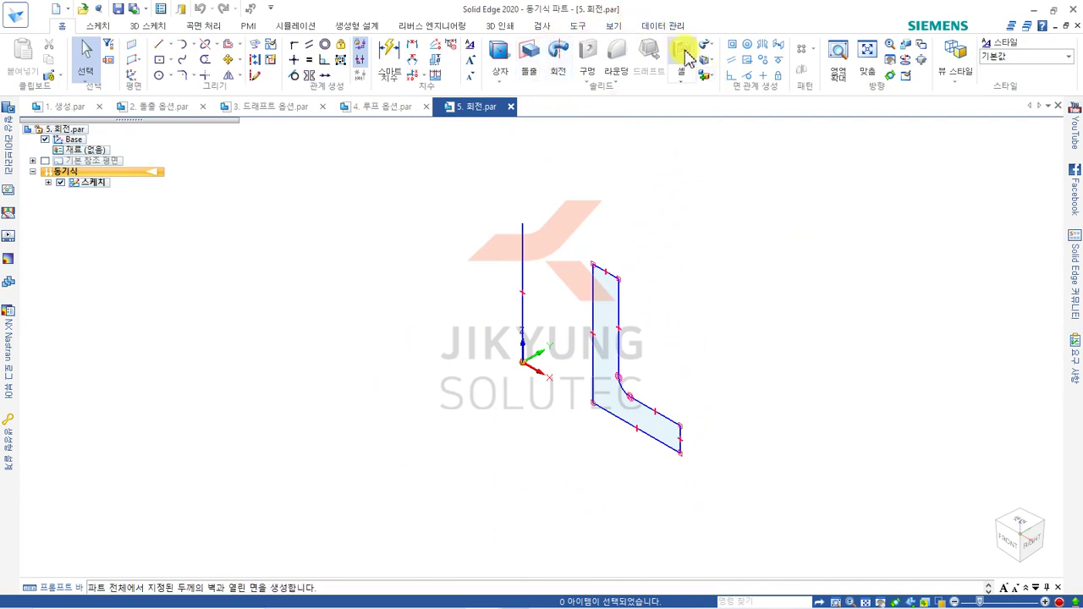
{"action": "left_click", "coordinate": [560, 68]}
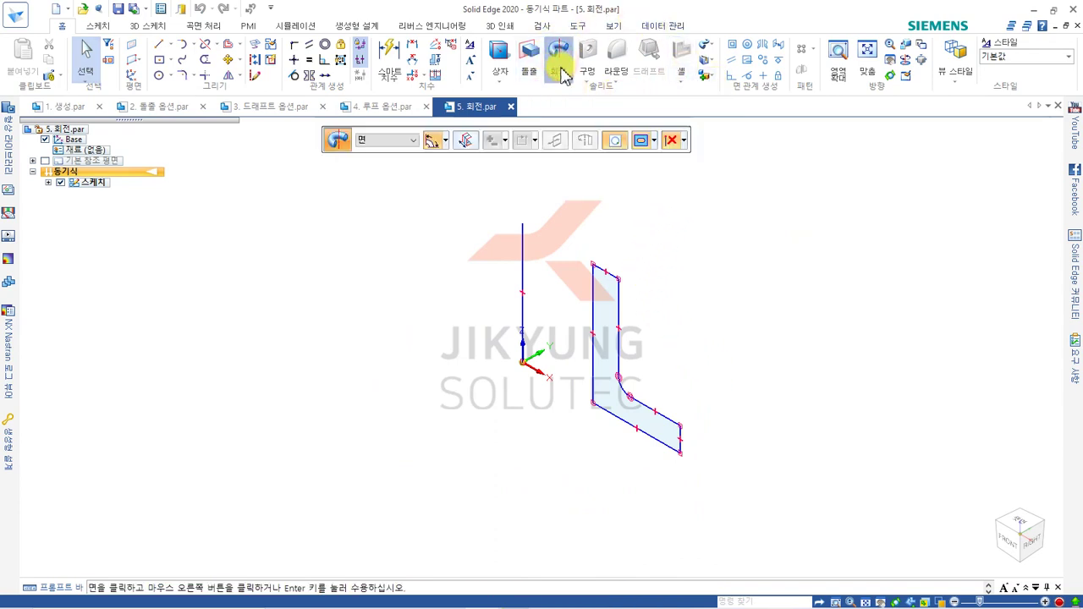
{"action": "left_click", "coordinate": [604, 315]}
{"action": "right_click", "coordinate": [779, 304]}
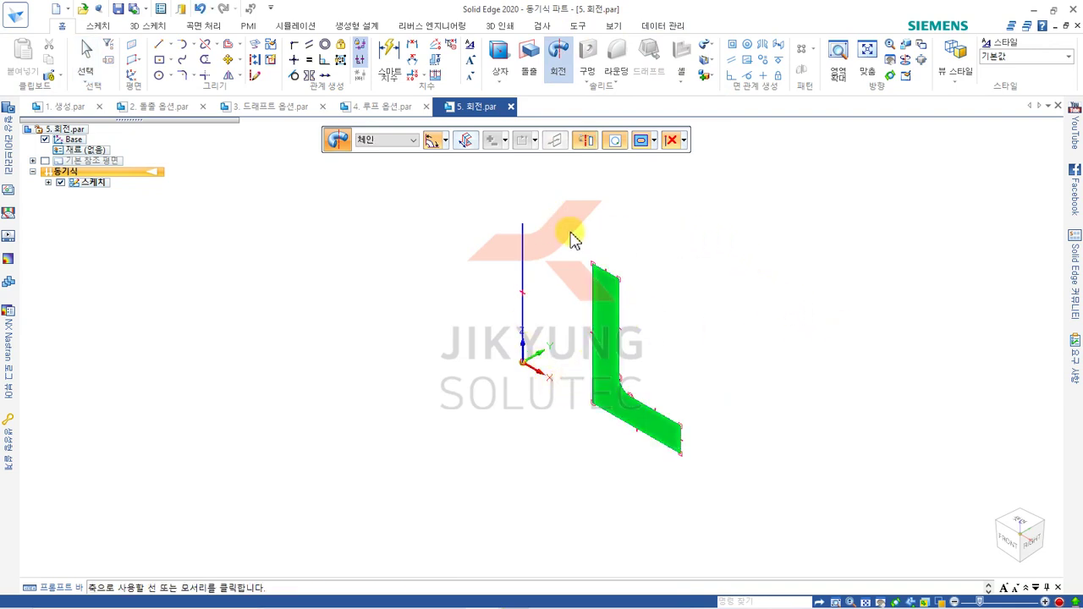
{"action": "left_click", "coordinate": [523, 251]}
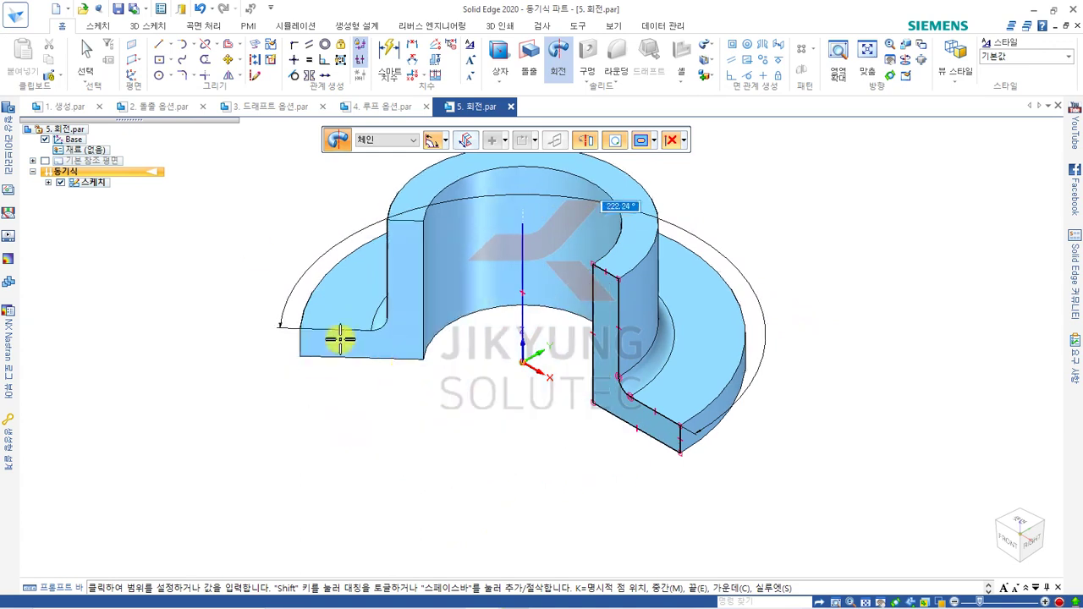
{"action": "left_click", "coordinate": [83, 58]}
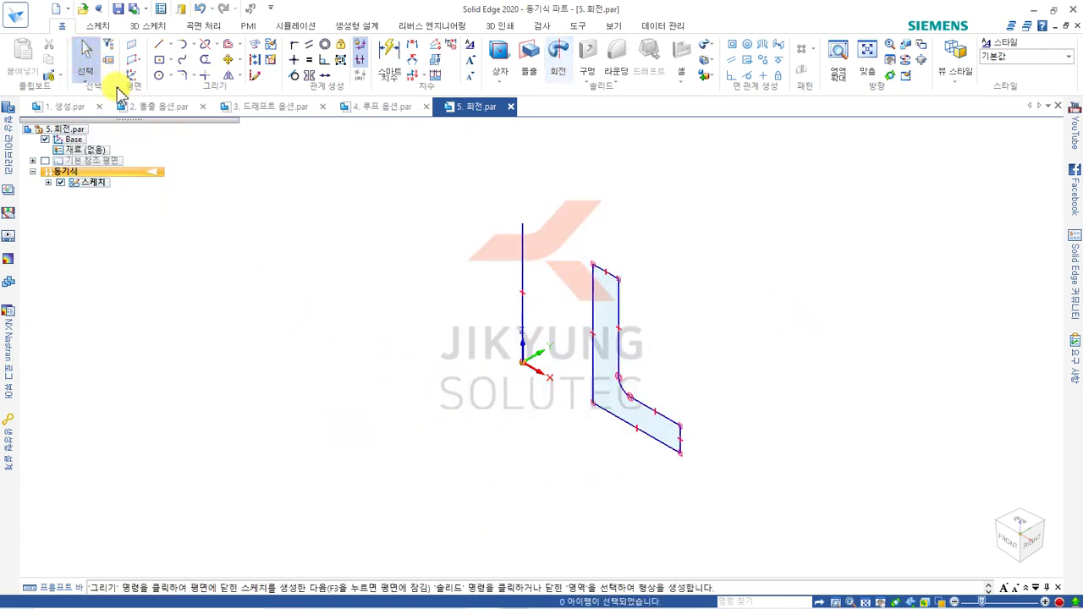
Select the L-shaped region, choose Revolve (회전), place the handle on the vertical line, preview the revolution, and cancel it.
{"action": "left_click", "coordinate": [610, 385]}
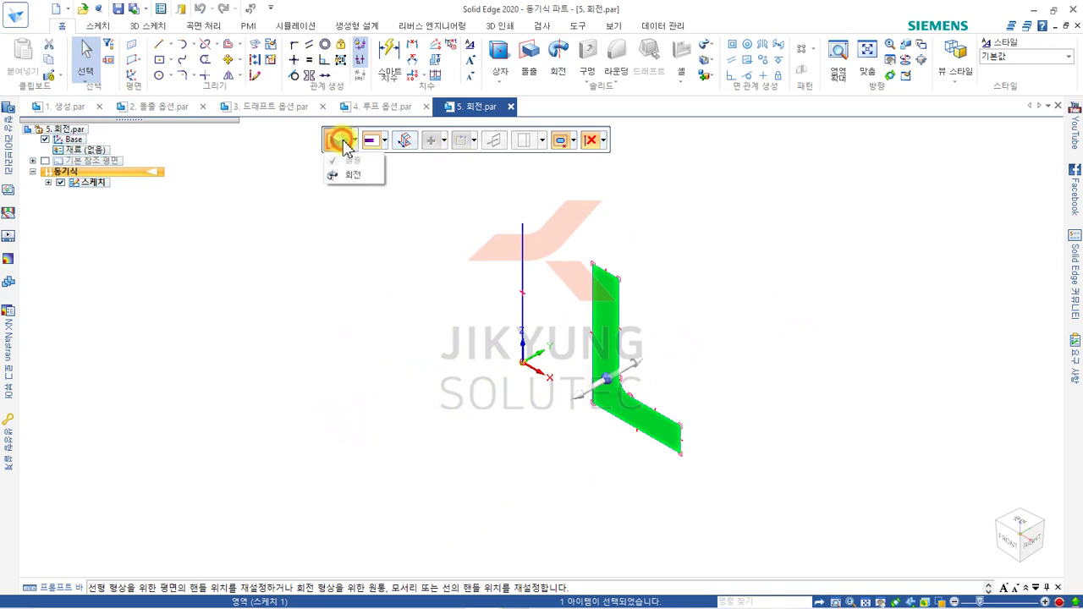
{"action": "left_click", "coordinate": [366, 177]}
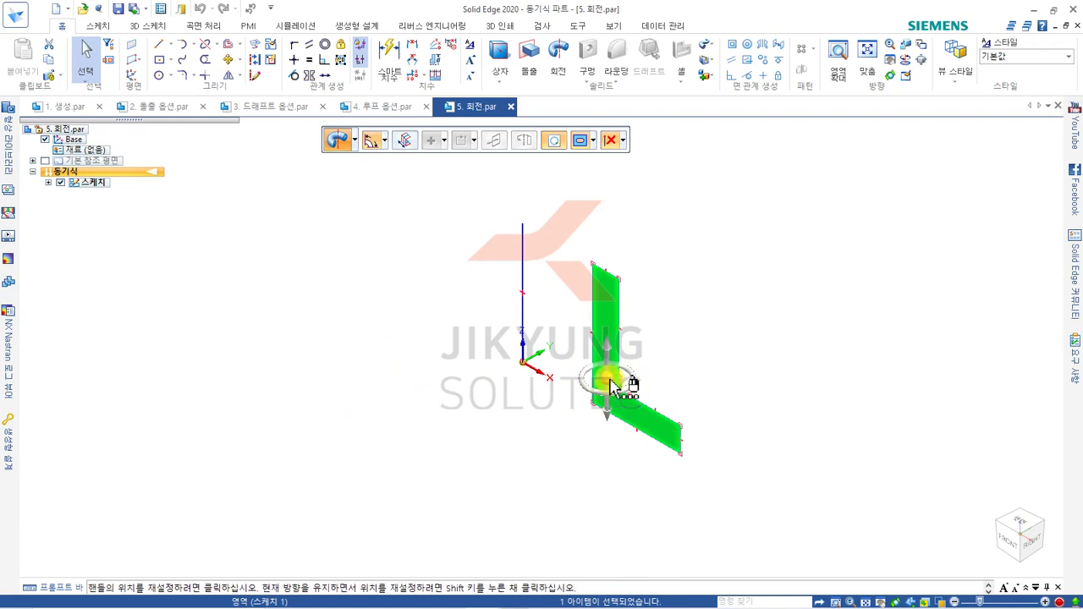
{"action": "left_click", "coordinate": [610, 380]}
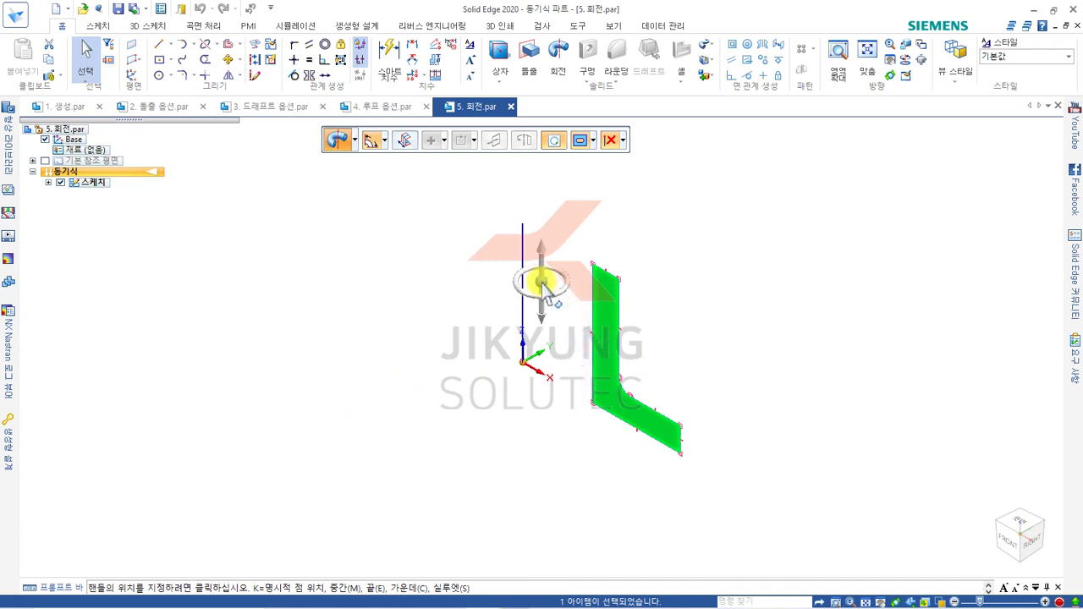
{"action": "left_click", "coordinate": [526, 269]}
{"action": "left_click", "coordinate": [525, 273]}
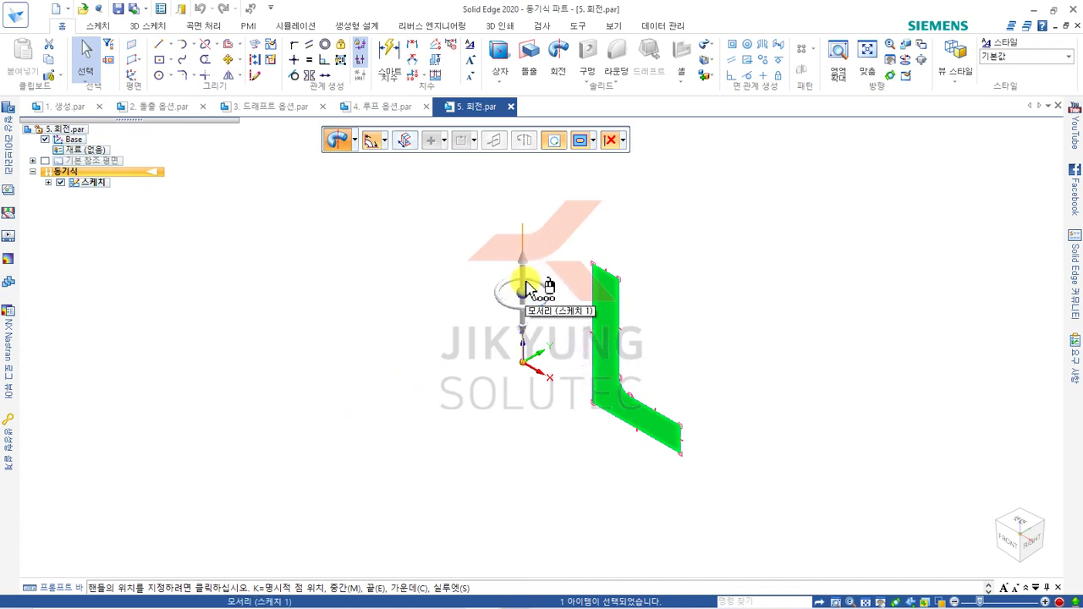
{"action": "left_click", "coordinate": [525, 288]}
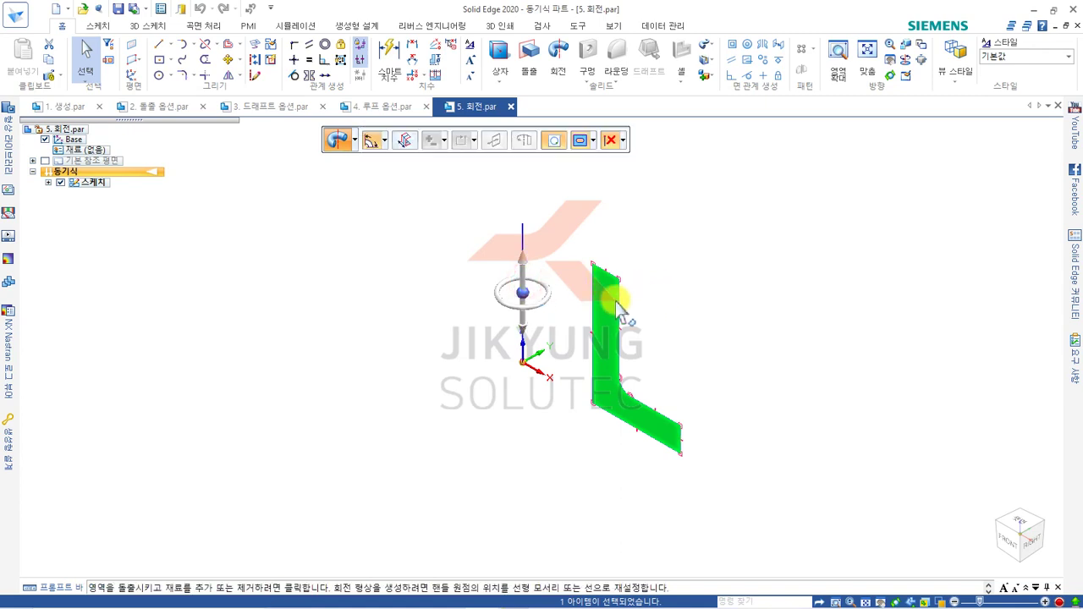
{"action": "left_click", "coordinate": [542, 303]}
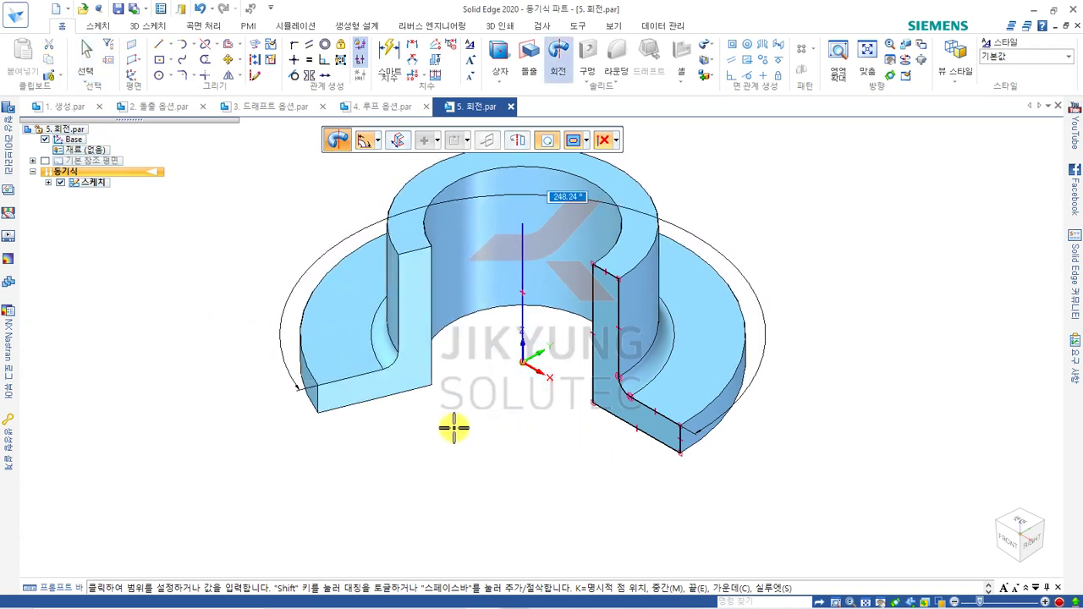
{"action": "left_click", "coordinate": [85, 61]}
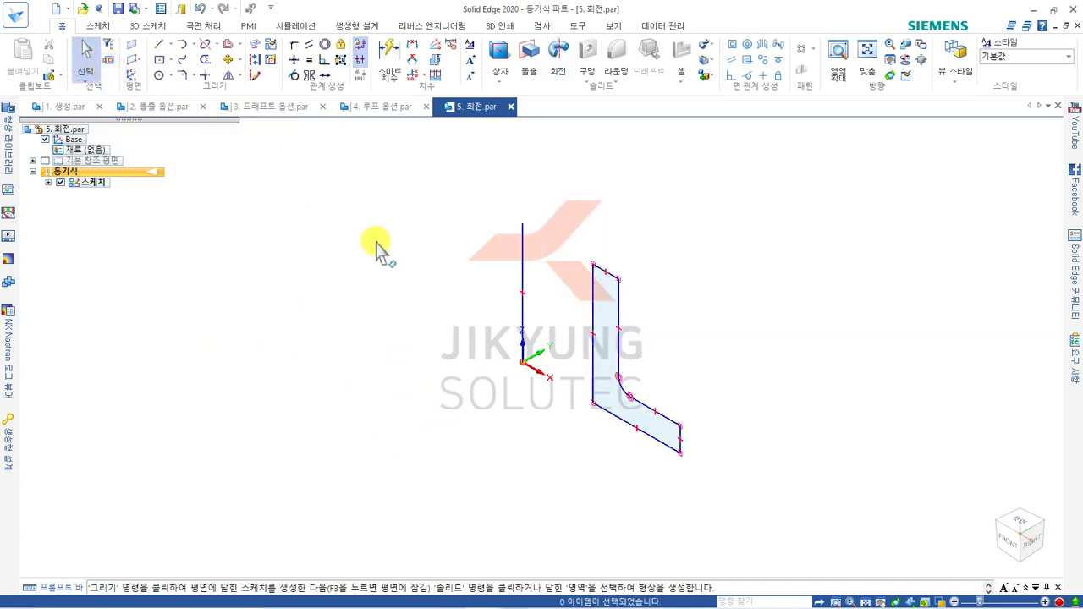
Preview revolving the L-shaped region with the handle on its short upper edge as the axis, and cancel it.
{"action": "left_click", "coordinate": [603, 390]}
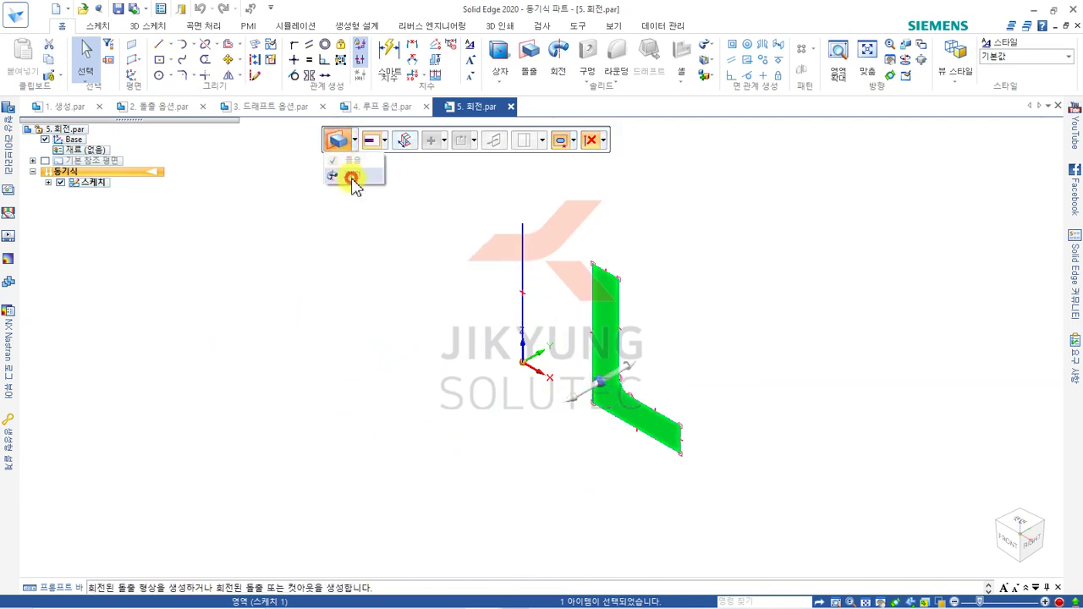
{"action": "left_click", "coordinate": [353, 175]}
{"action": "left_click", "coordinate": [600, 381]}
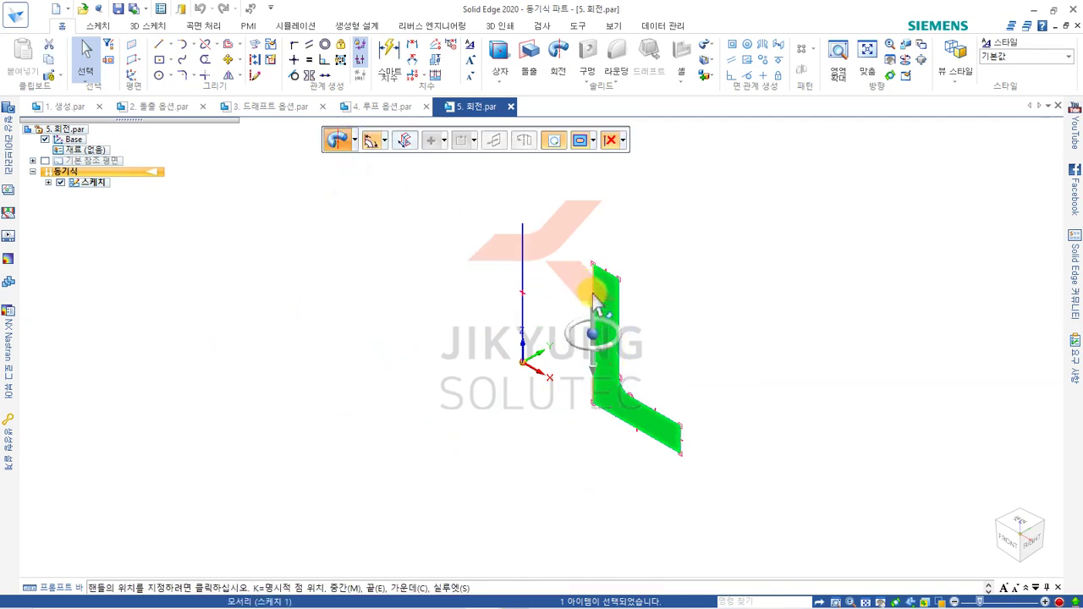
{"action": "left_click", "coordinate": [600, 275]}
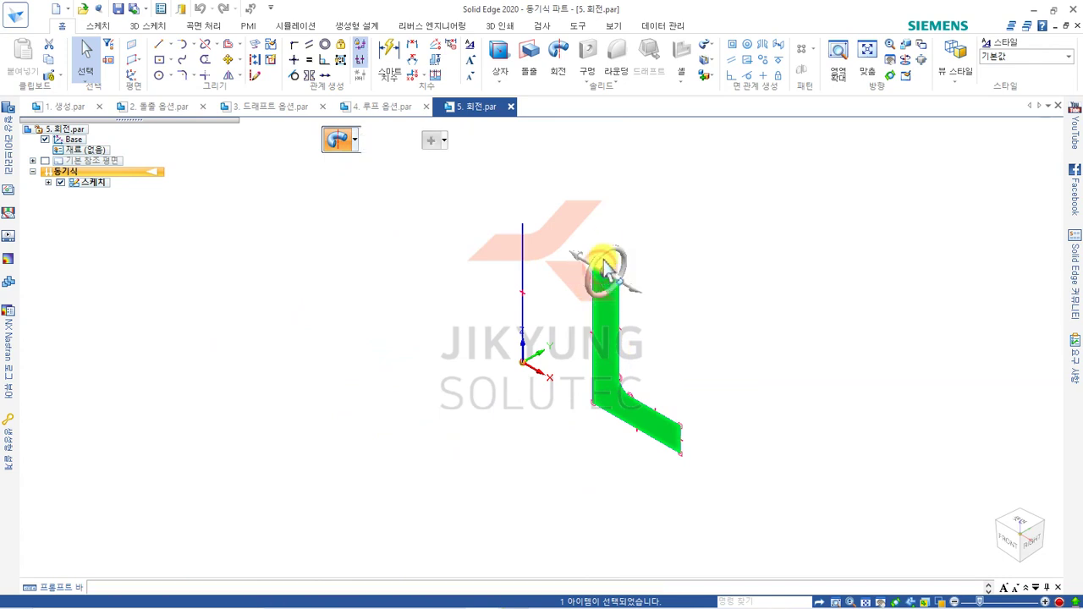
{"action": "left_click", "coordinate": [609, 254]}
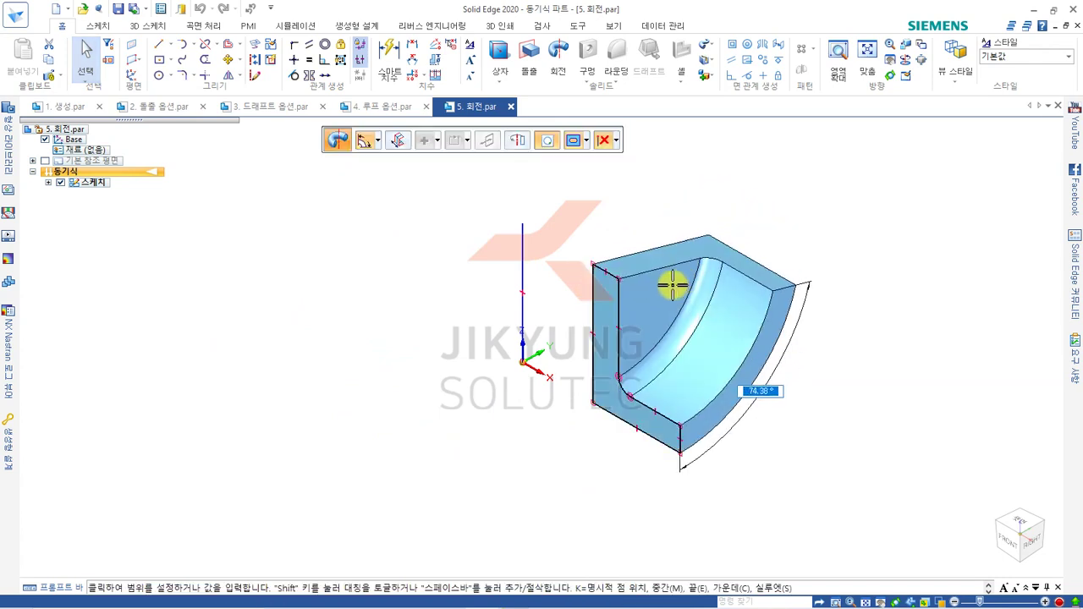
{"action": "middle_click_drag", "start_coordinate": [652, 331], "coordinate": [641, 307]}
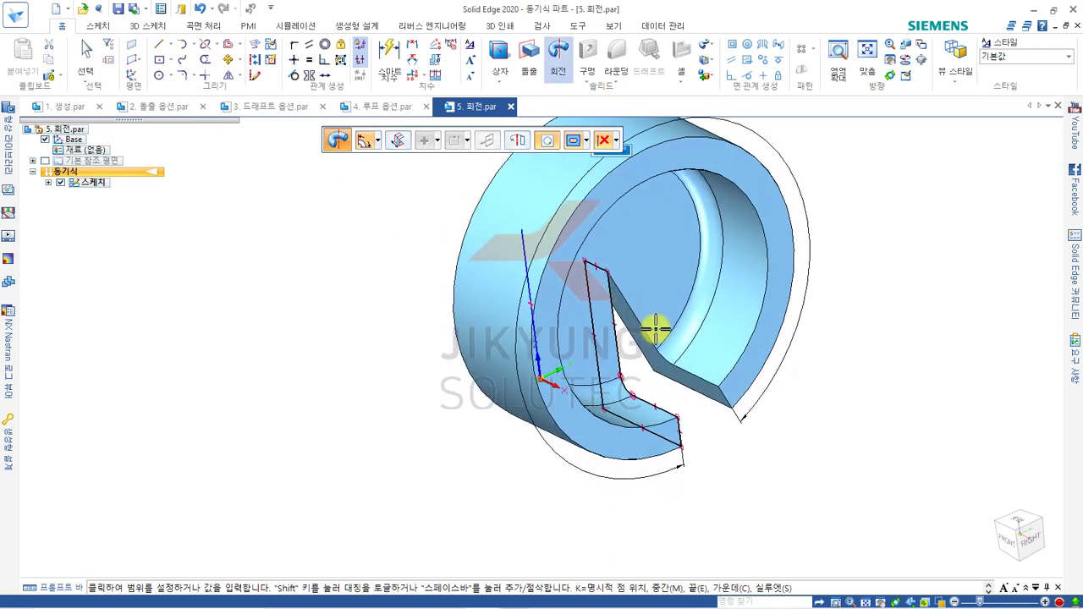
{"action": "key", "text": "Escape"}
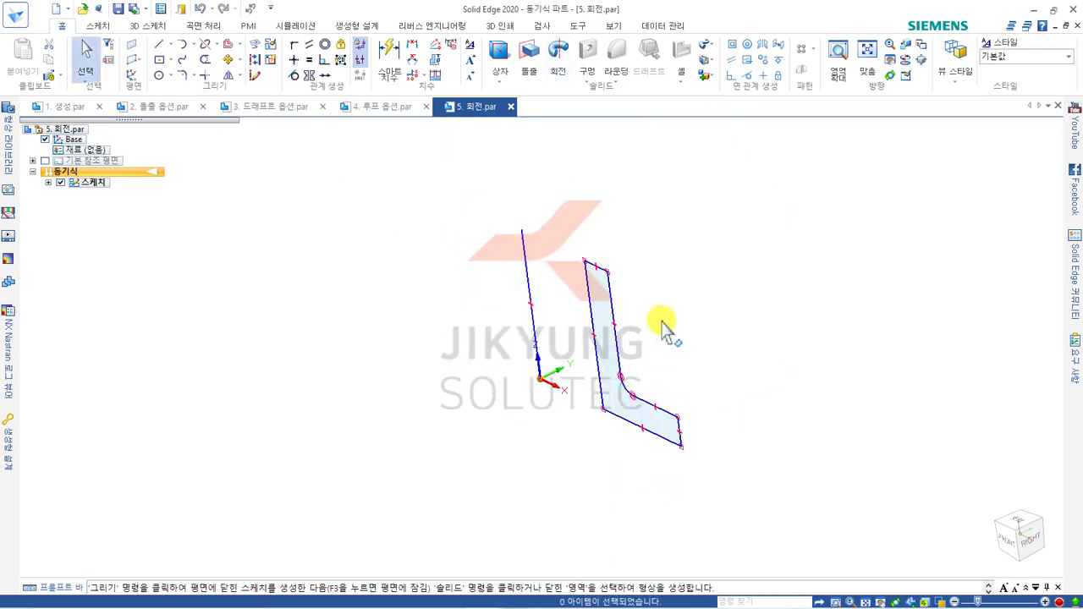
Revolve the L-shaped region 360° around the vertical line, keeping live section creation (라이브 단면 생성) on.
{"action": "middle_click_drag", "start_coordinate": [691, 334], "coordinate": [709, 336]}
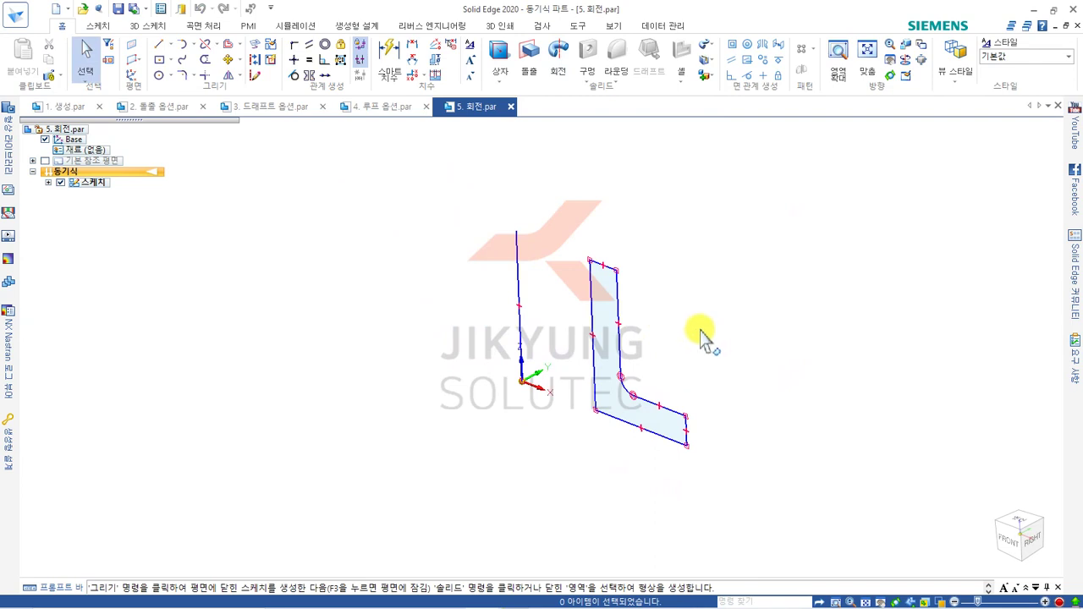
{"action": "left_click", "coordinate": [609, 312]}
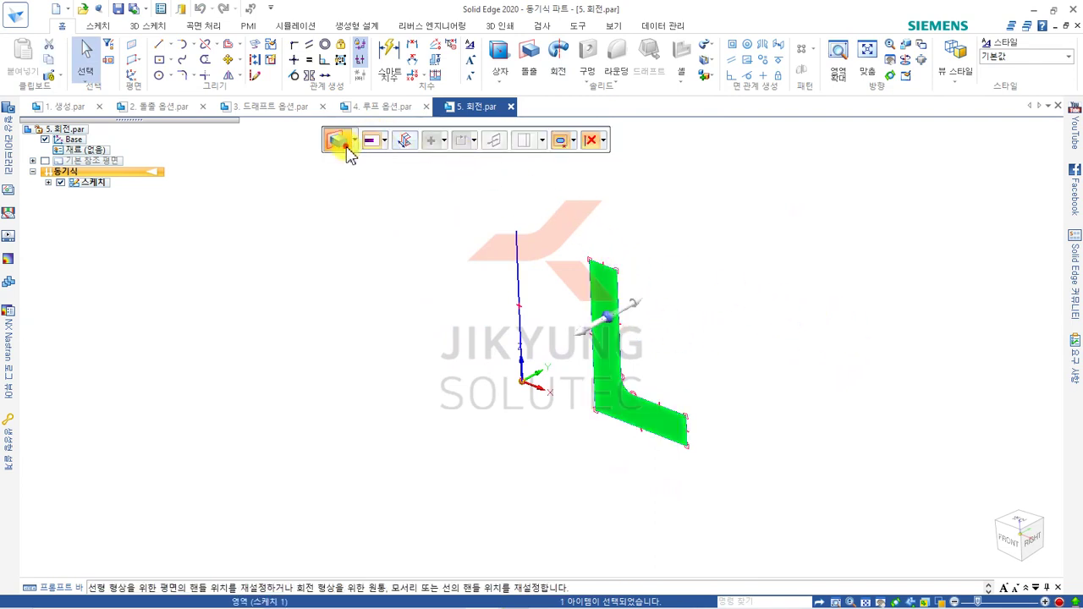
{"action": "left_click", "coordinate": [351, 174]}
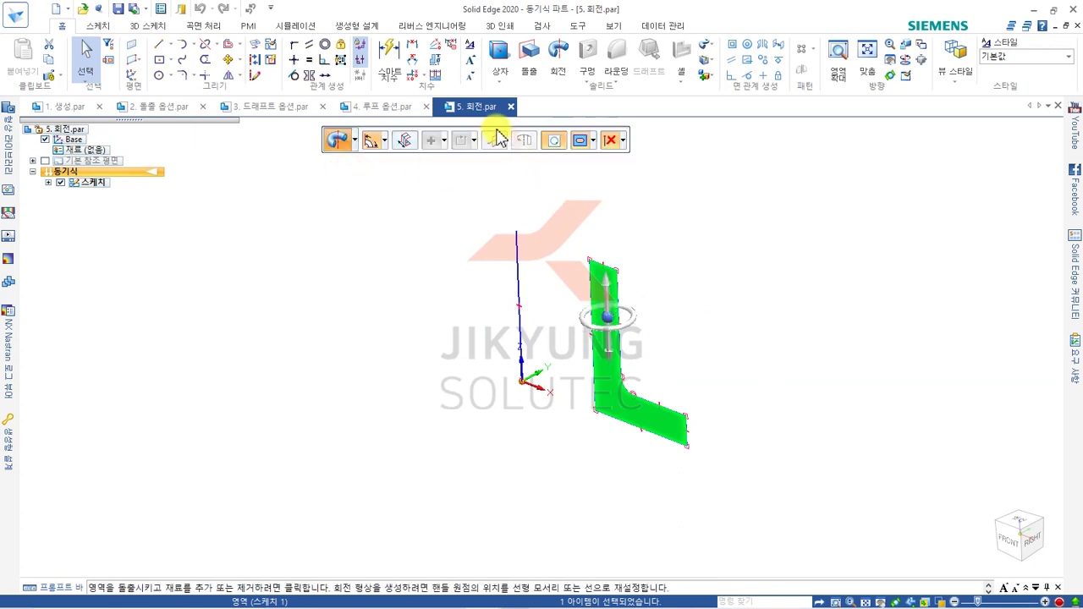
{"action": "left_click_drag", "start_coordinate": [495, 130], "coordinate": [514, 140]}
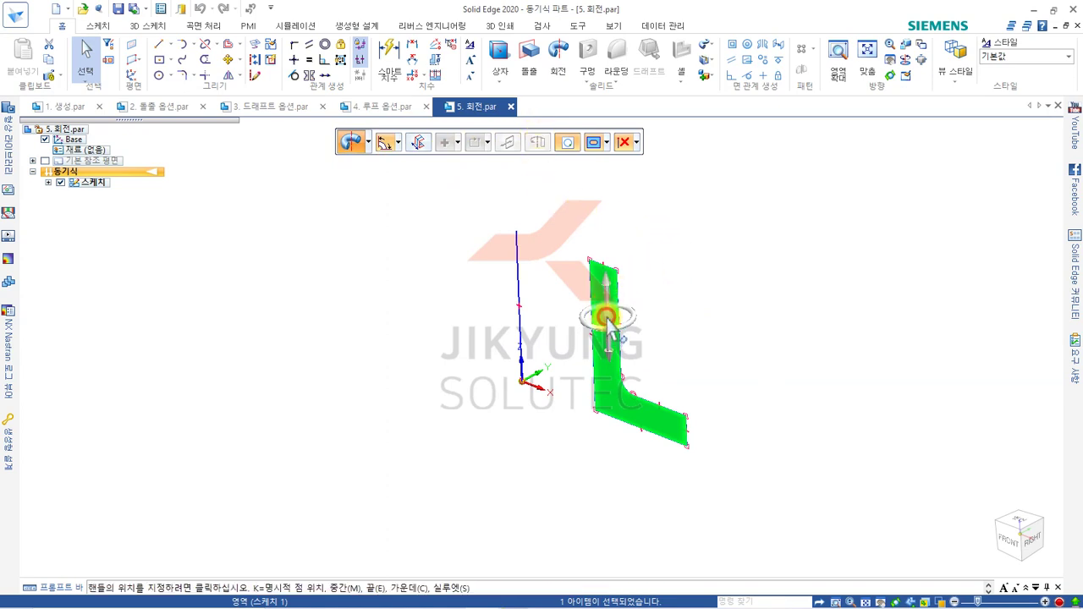
{"action": "left_click", "coordinate": [516, 266]}
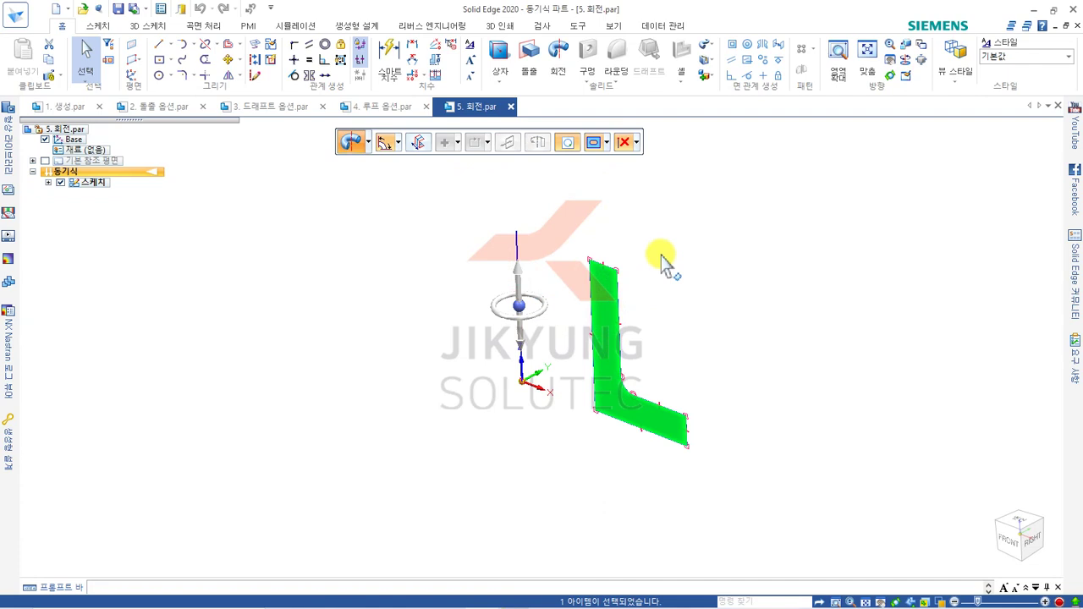
{"action": "left_click", "coordinate": [546, 307]}
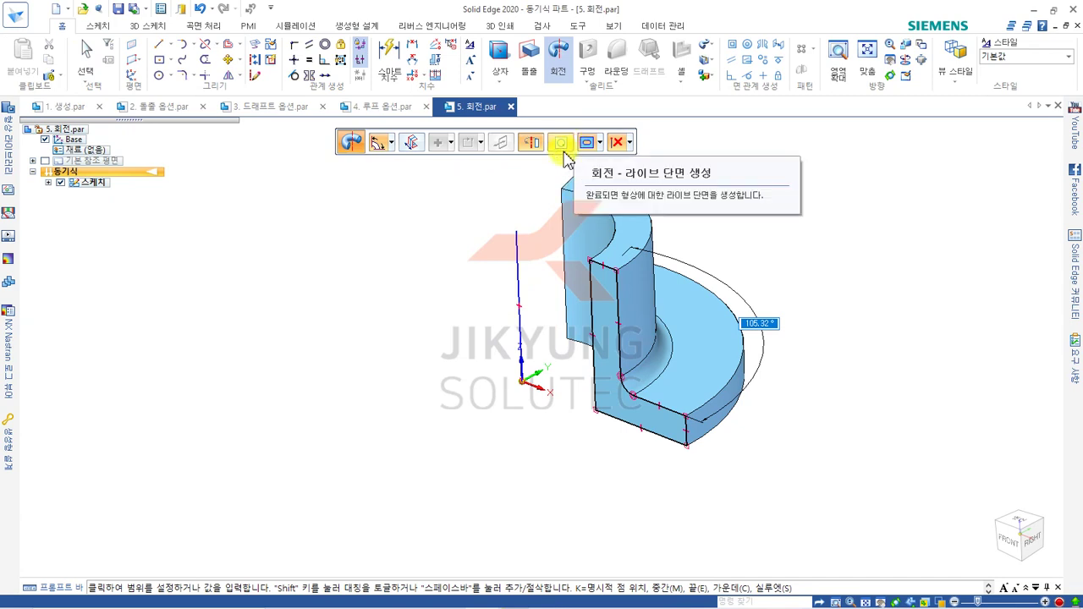
{"action": "type", "text": "360"}
{"action": "key", "text": "Return"}
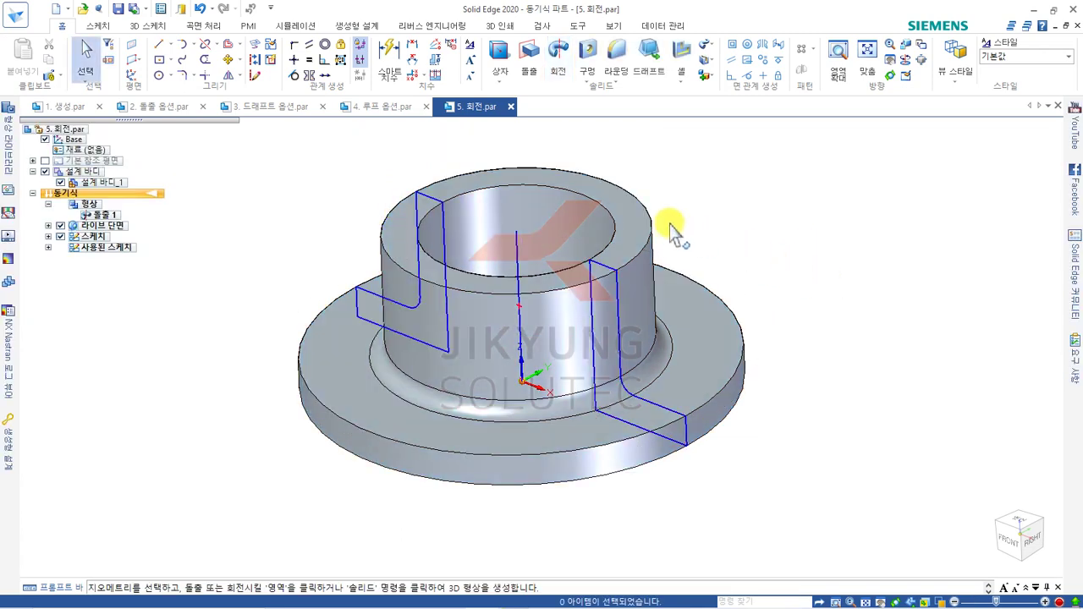
Enlarge the flange's inner bore by setting the diameter of its live section edge to about 131 mm.
{"action": "scroll", "coordinate": [635, 328], "scroll_direction": "down", "scroll_amount": 1}
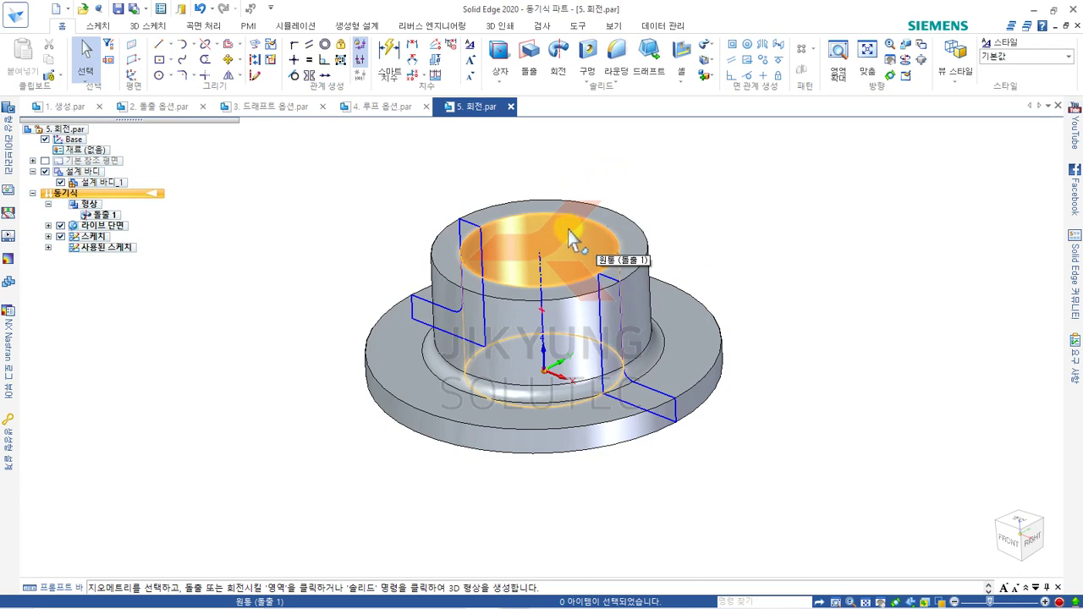
{"action": "middle_click_drag", "start_coordinate": [708, 211], "coordinate": [639, 267]}
{"action": "left_click", "coordinate": [611, 306]}
{"action": "middle_click_drag", "start_coordinate": [561, 213], "coordinate": [547, 226]}
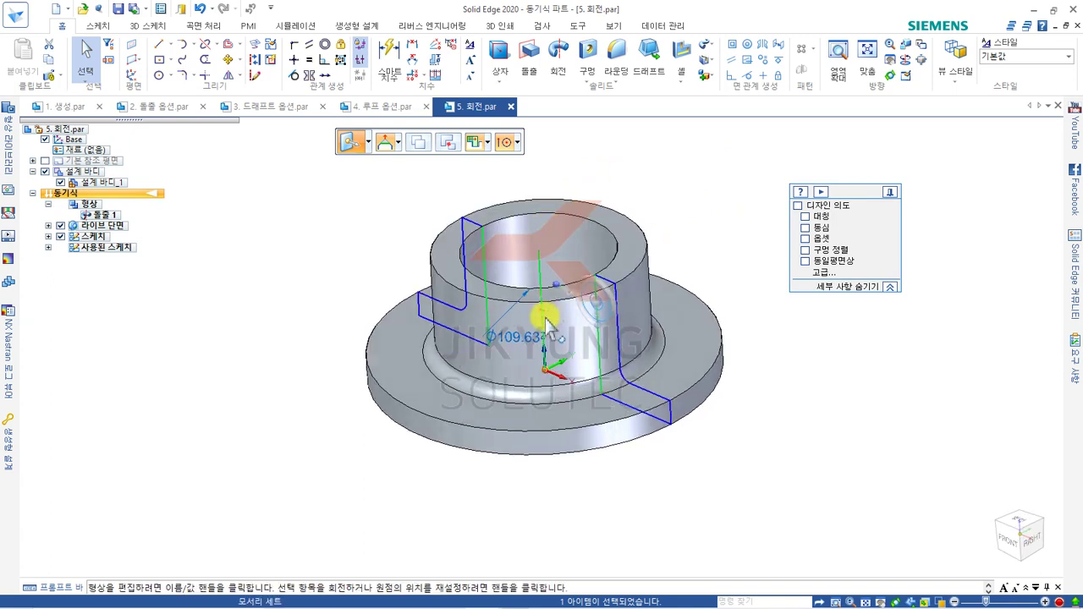
{"action": "left_click", "coordinate": [512, 346]}
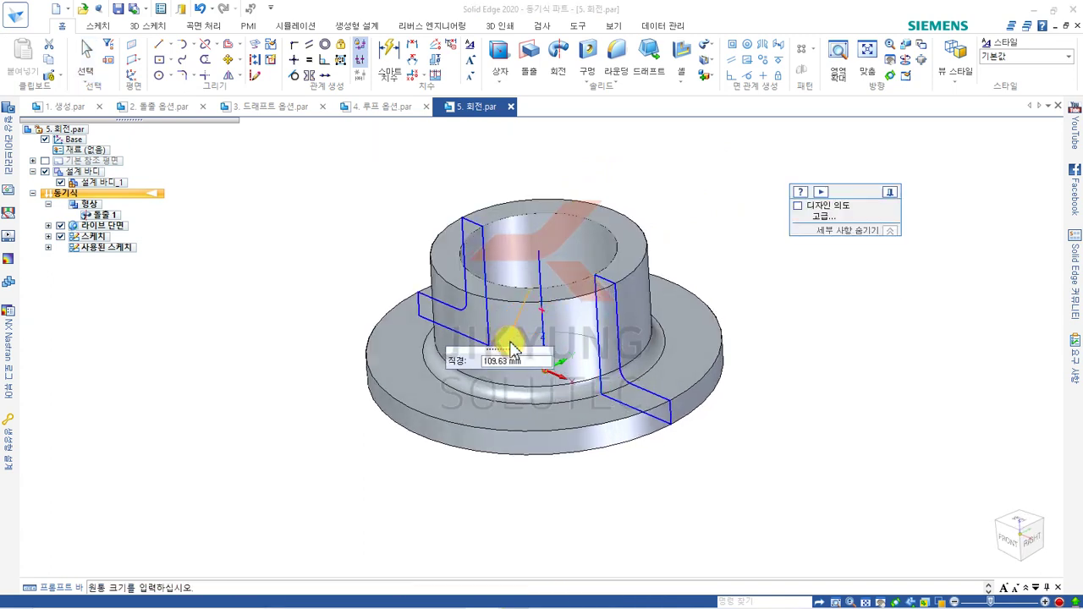
{"action": "scroll", "coordinate": [516, 367], "scroll_direction": "up", "scroll_amount": 2}
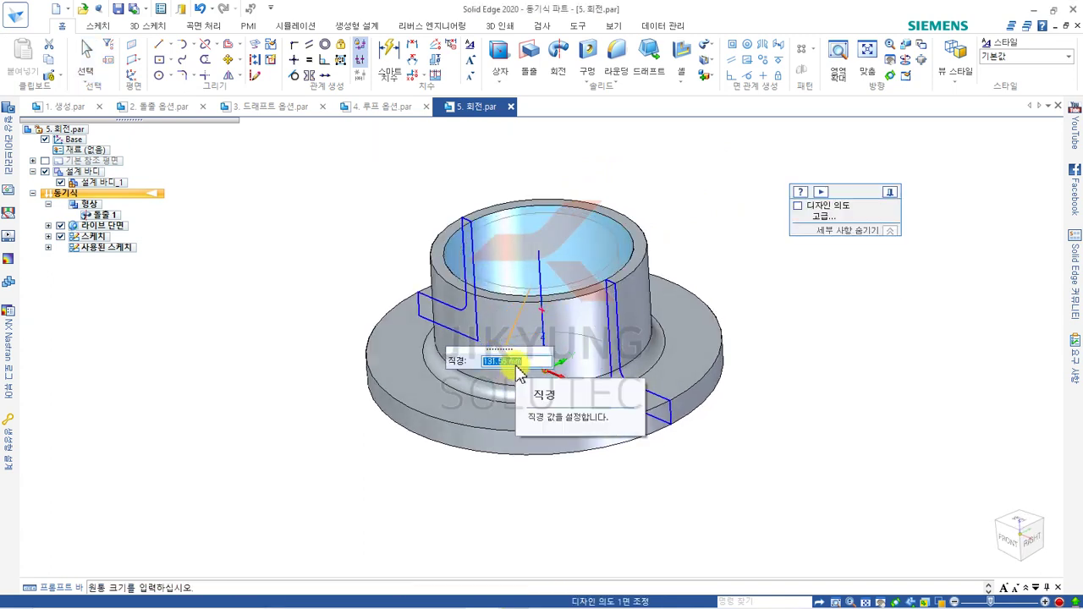
{"action": "left_click", "coordinate": [702, 211]}
{"action": "left_click", "coordinate": [689, 194]}
{"action": "mouse_move", "coordinate": [765, 277]}
{"action": "middle_mouse_down"}
{"action": "mouse_move", "coordinate": [782, 153]}
{"action": "mouse_move", "coordinate": [774, 300]}
{"action": "mouse_move", "coordinate": [780, 271]}
{"action": "middle_mouse_up"}
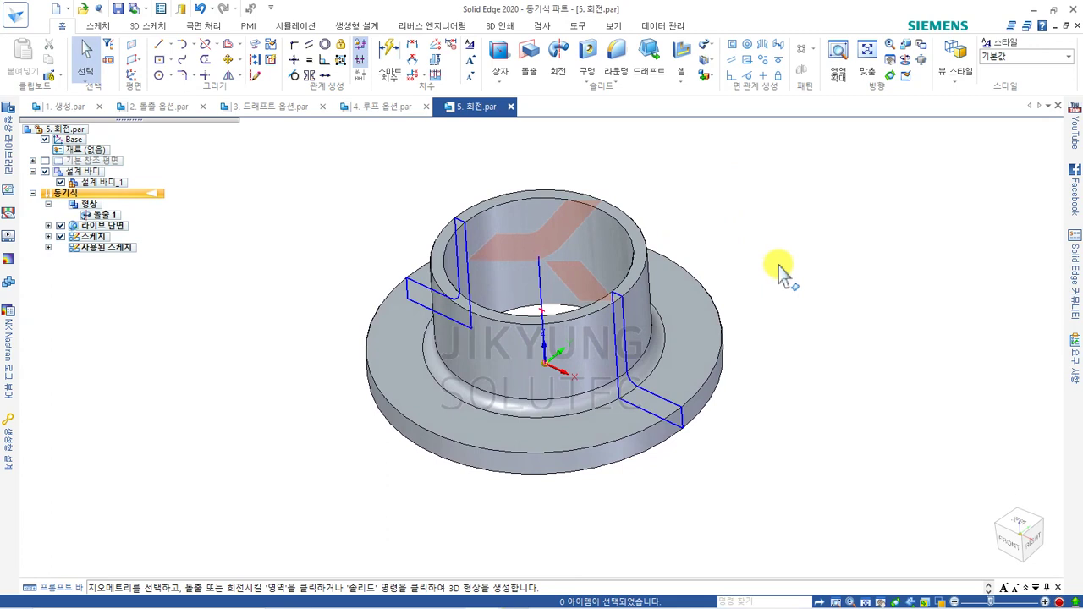
{"action": "left_click", "coordinate": [500, 78]}
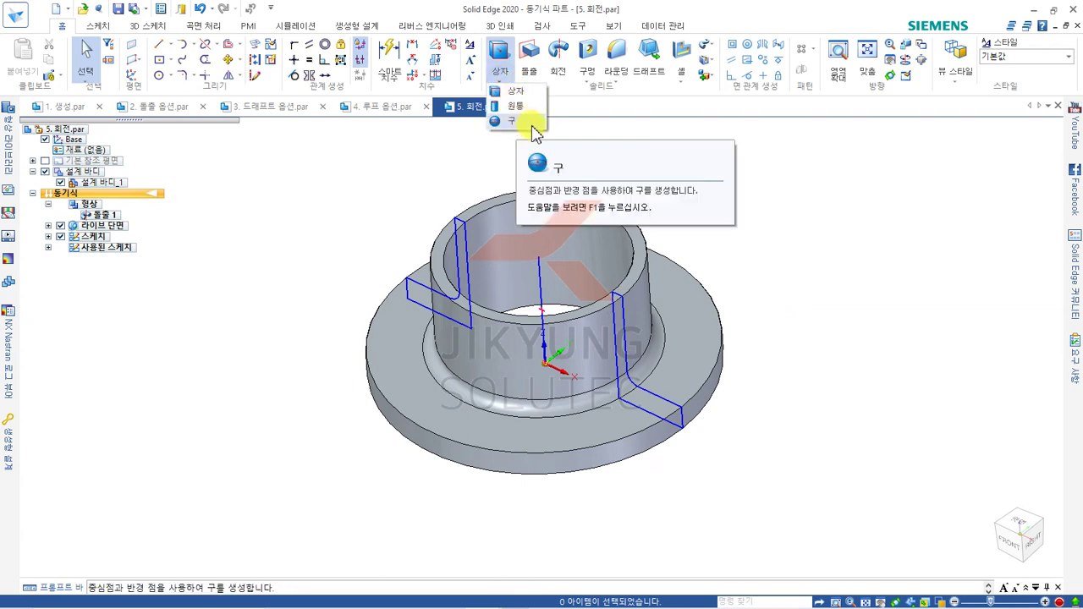
{"action": "left_click", "coordinate": [745, 188]}
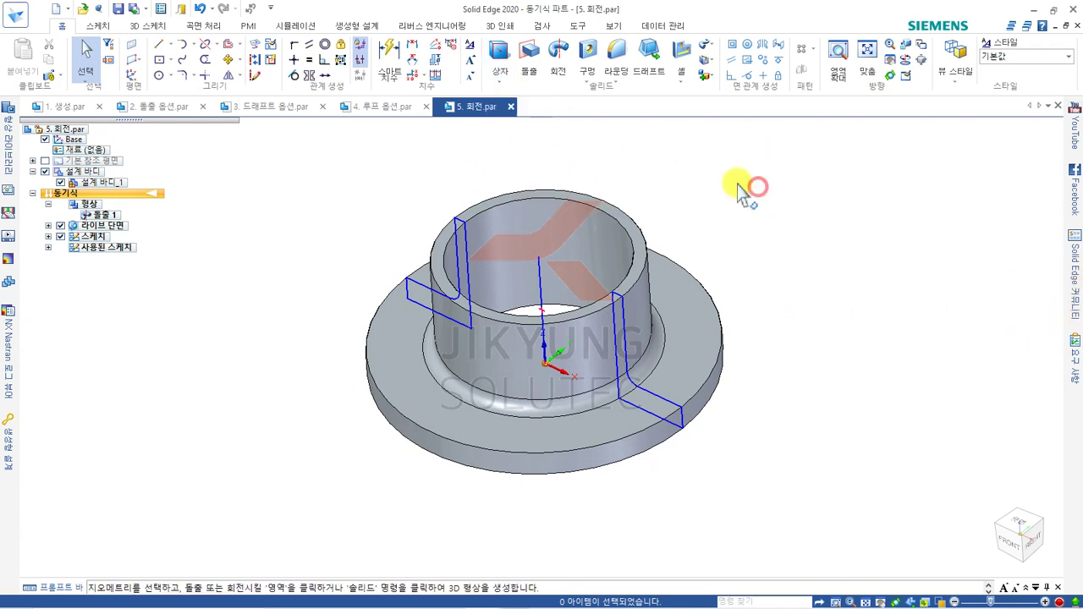
Create a new part document from the ISO metric part (ISO 미터계 파트) template.
{"action": "left_click", "coordinate": [16, 21]}
{"action": "left_click", "coordinate": [31, 72]}
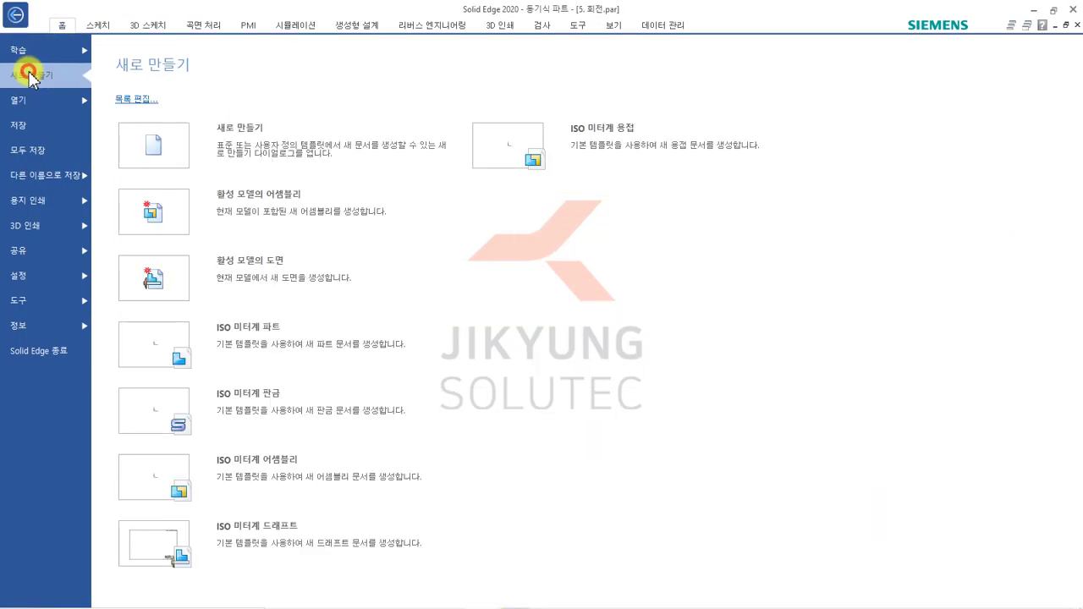
{"action": "mouse_move", "coordinate": [399, 345]}
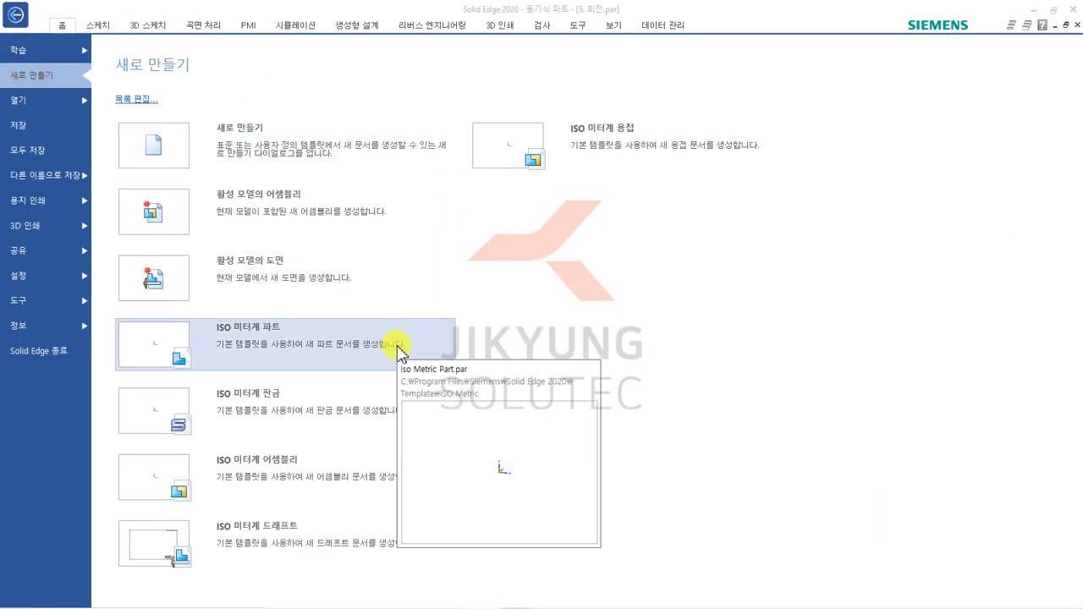
{"action": "left_click", "coordinate": [378, 342]}
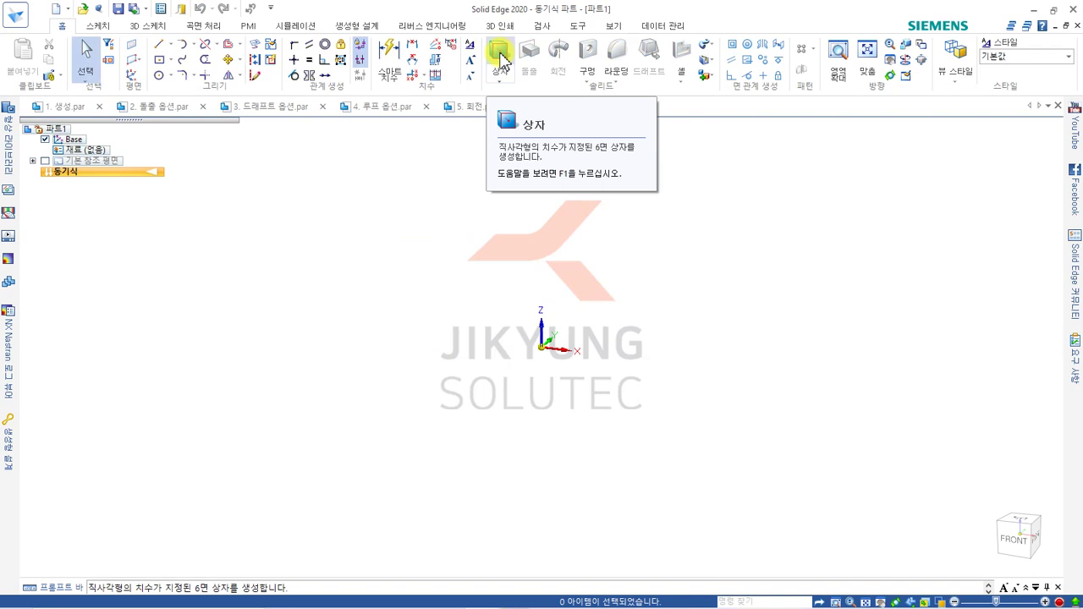
Create a centre-based box about 94 by 91 mm and 69 mm deep at the origin on the XZ plane, and delete it.
{"action": "left_click", "coordinate": [500, 56]}
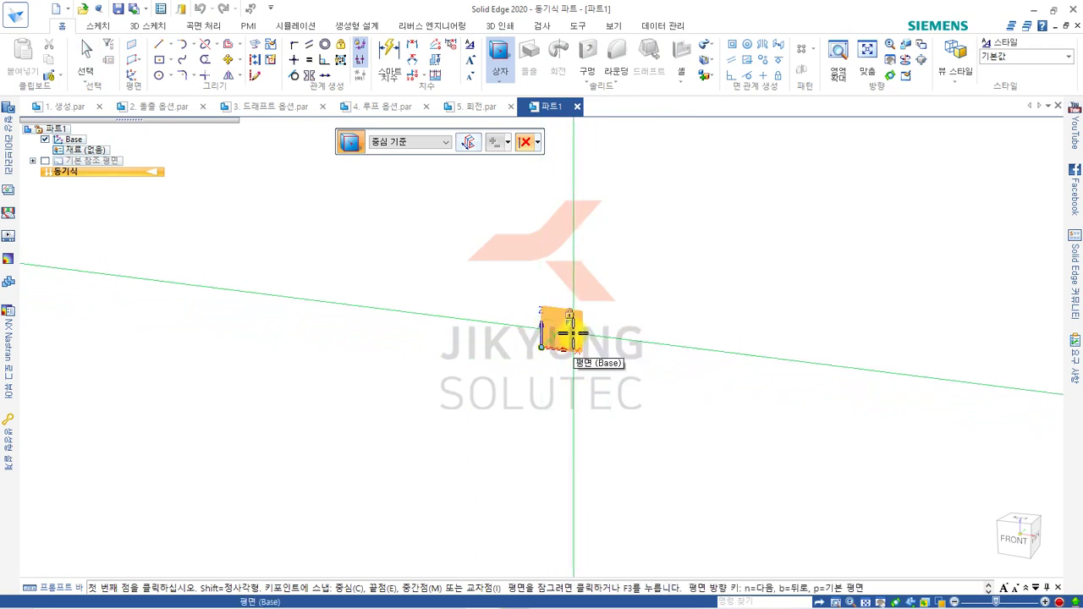
{"action": "left_click", "coordinate": [572, 333]}
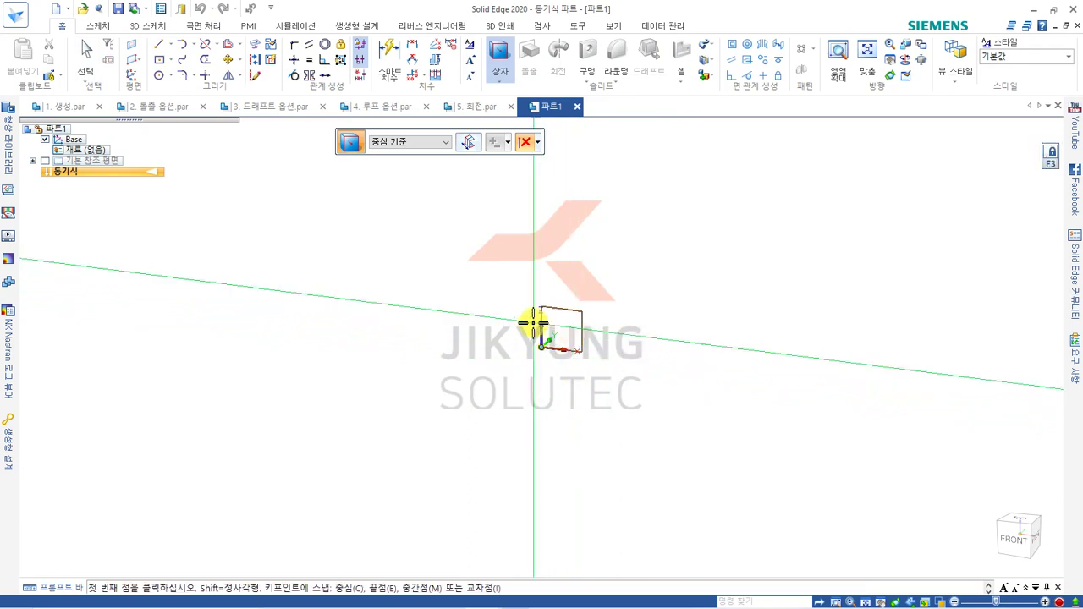
{"action": "left_click", "coordinate": [541, 346]}
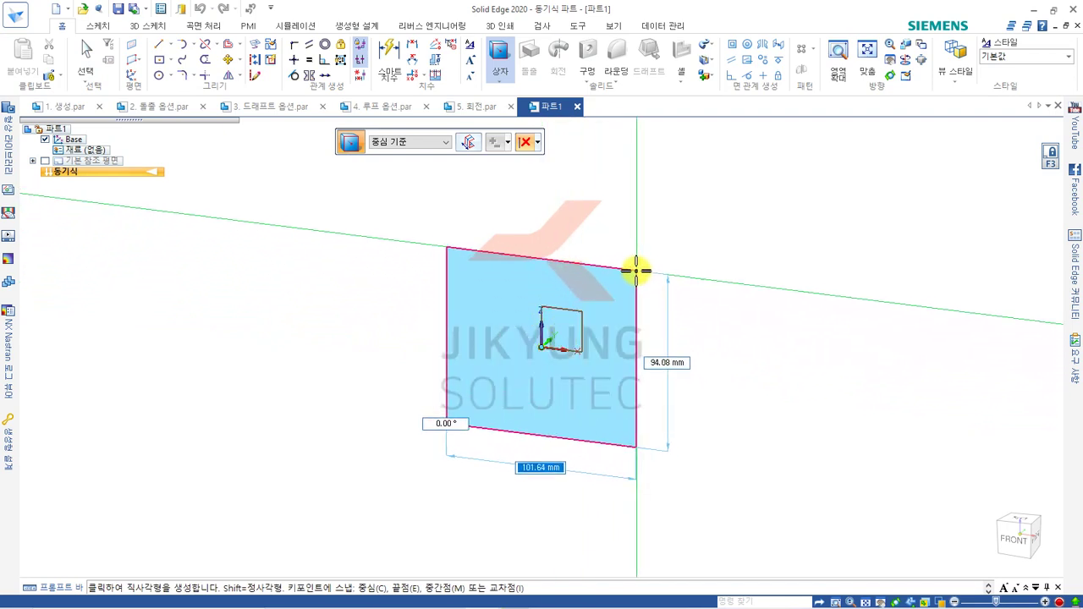
{"action": "left_click", "coordinate": [631, 273]}
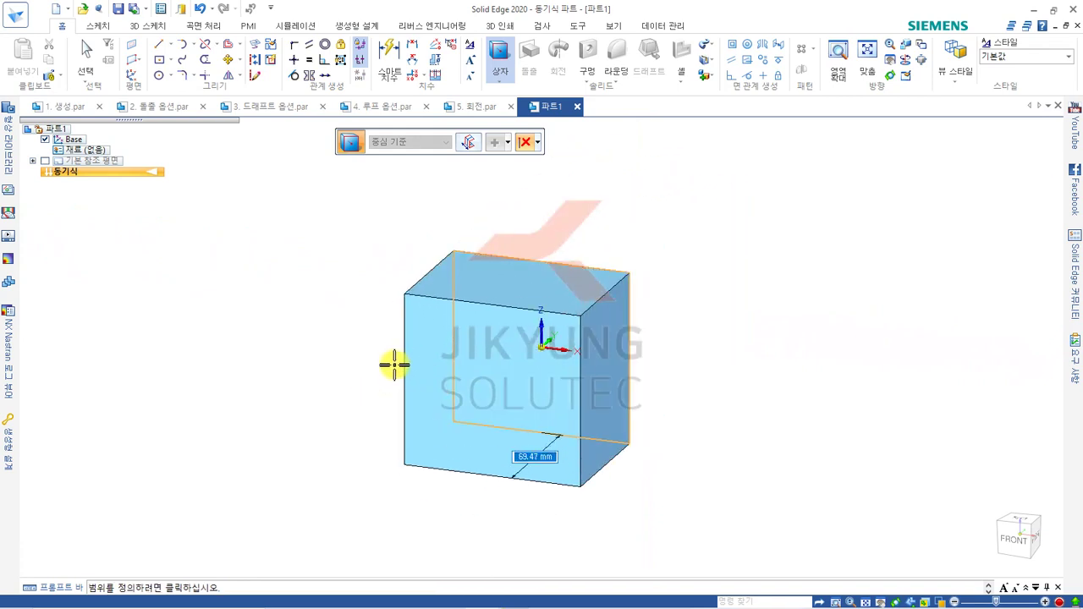
{"action": "left_click", "coordinate": [397, 360]}
{"action": "key", "text": "Escape"}
{"action": "mouse_move", "coordinate": [788, 237]}
{"action": "middle_mouse_down"}
{"action": "mouse_move", "coordinate": [764, 263]}
{"action": "mouse_move", "coordinate": [764, 314]}
{"action": "mouse_move", "coordinate": [773, 234]}
{"action": "middle_mouse_up"}
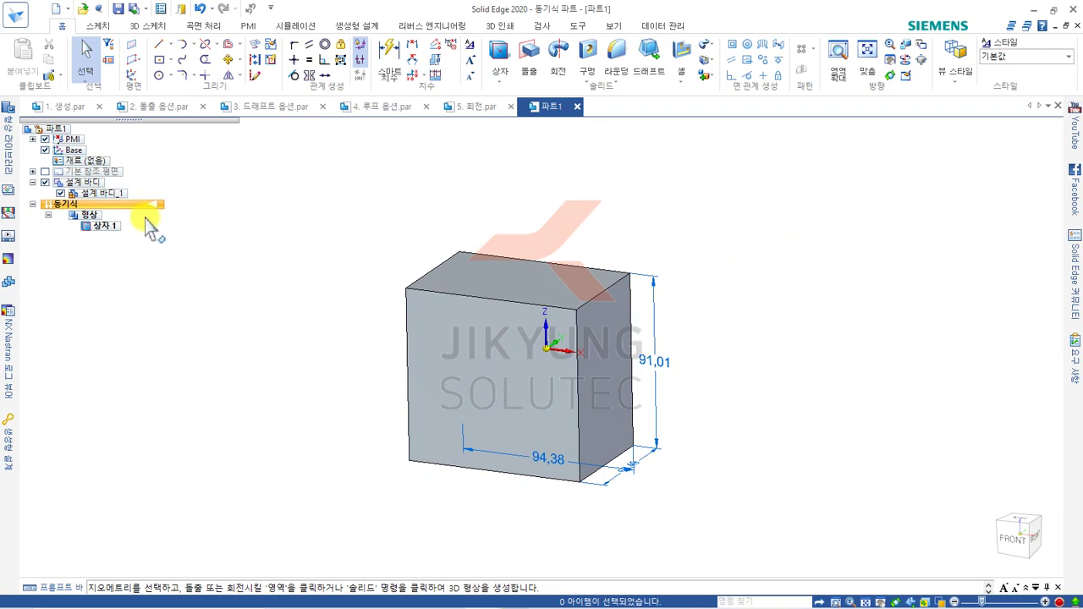
{"action": "left_click", "coordinate": [105, 226]}
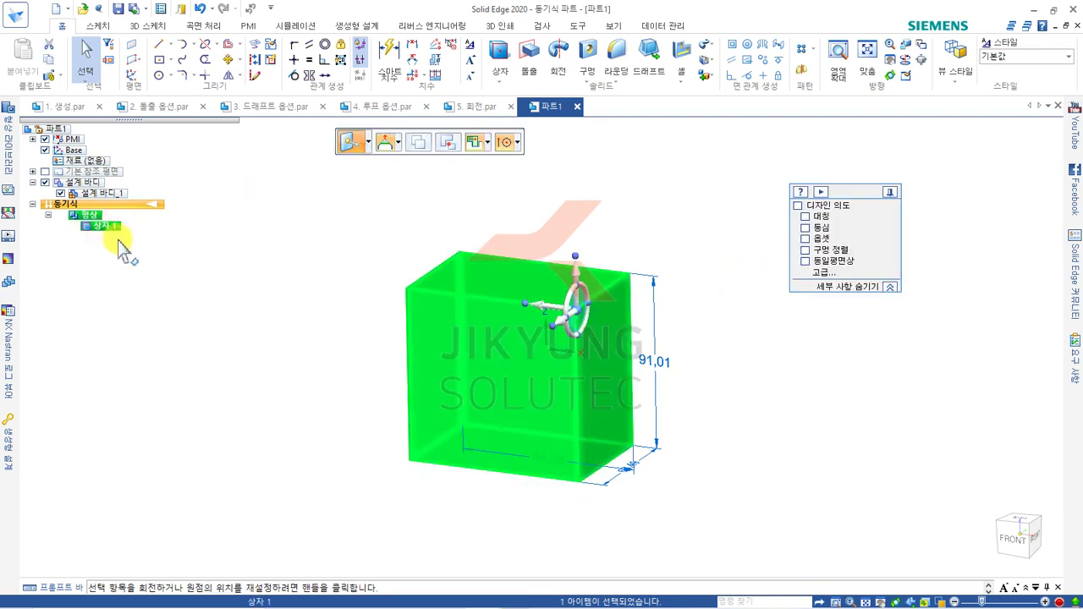
{"action": "key", "text": "Delete"}
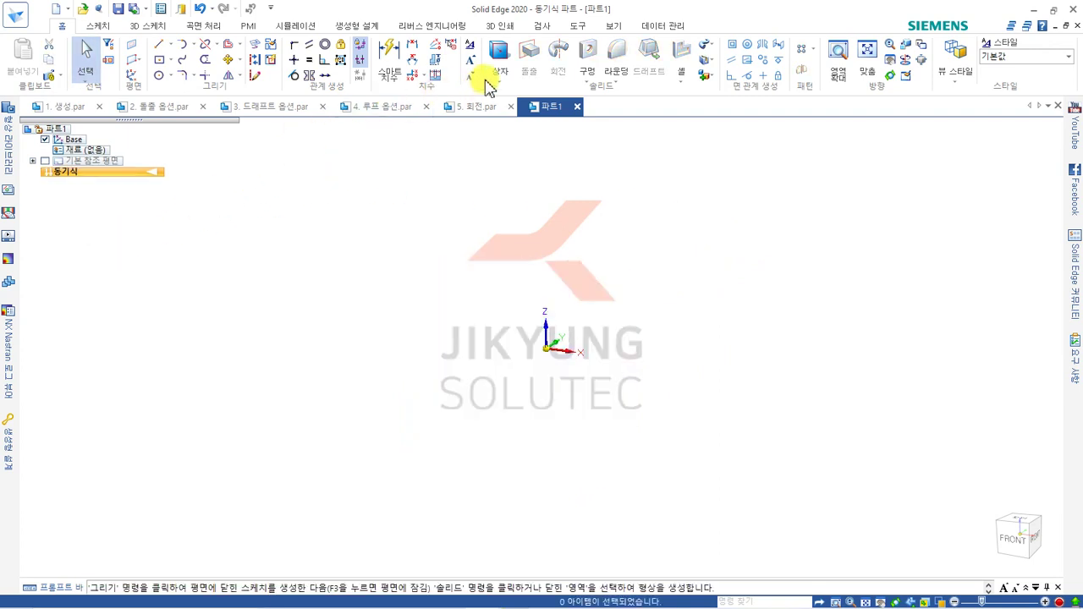
Create a cylinder (원통) centred on the origin of the XY plane, about 92 mm in diameter and 120 mm high.
{"action": "left_click", "coordinate": [496, 77]}
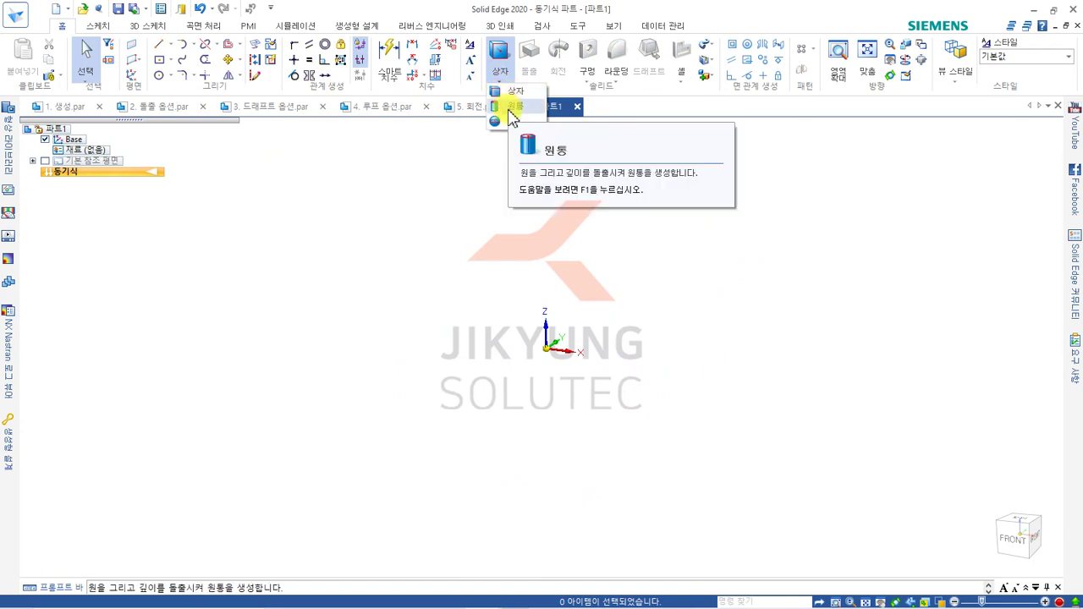
{"action": "left_click", "coordinate": [509, 107]}
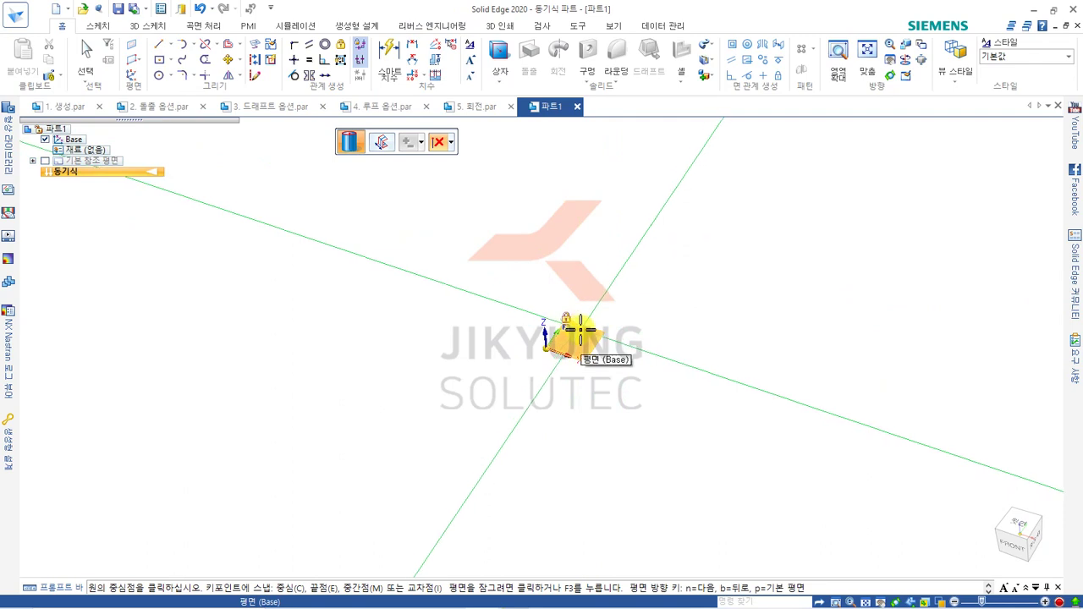
{"action": "key", "text": "F3"}
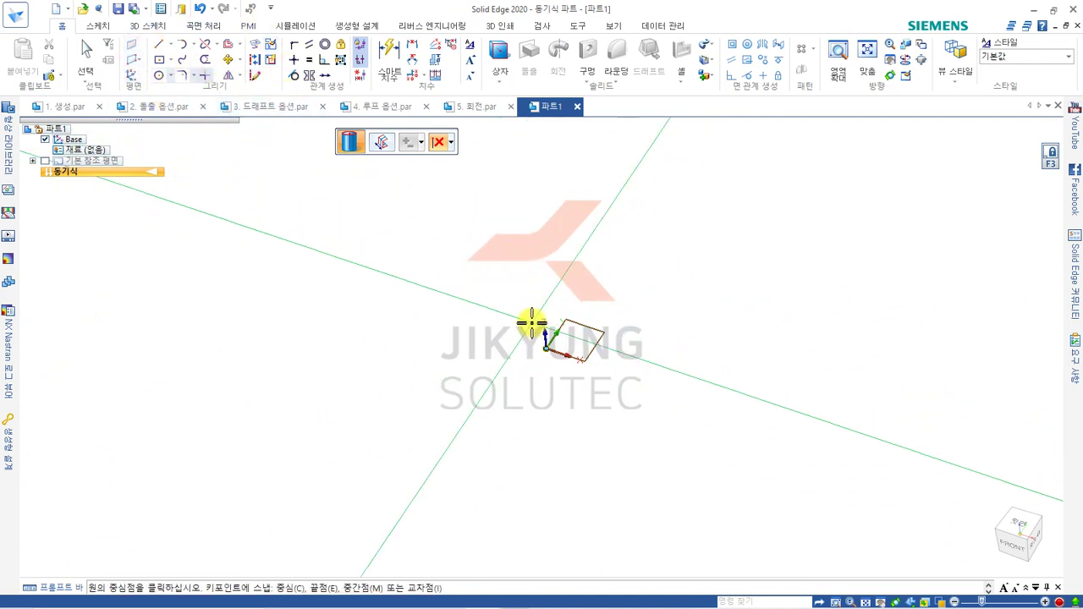
{"action": "left_click", "coordinate": [545, 346]}
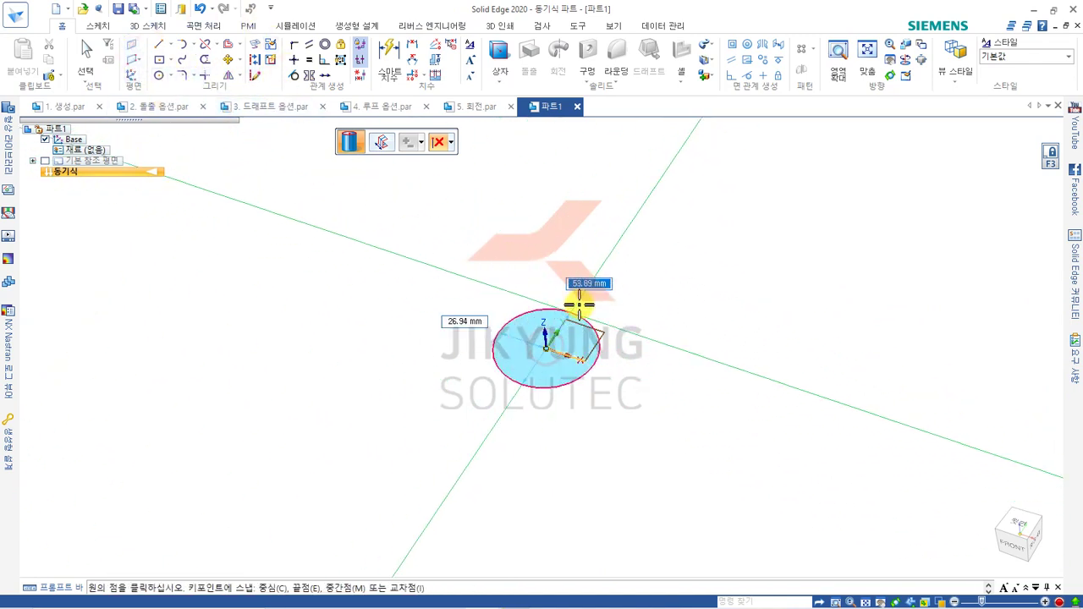
{"action": "left_click", "coordinate": [600, 291]}
{"action": "scroll", "coordinate": [536, 354], "scroll_direction": "down", "scroll_amount": 3}
{"action": "middle_click_drag", "start_coordinate": [539, 339], "coordinate": [551, 312]}
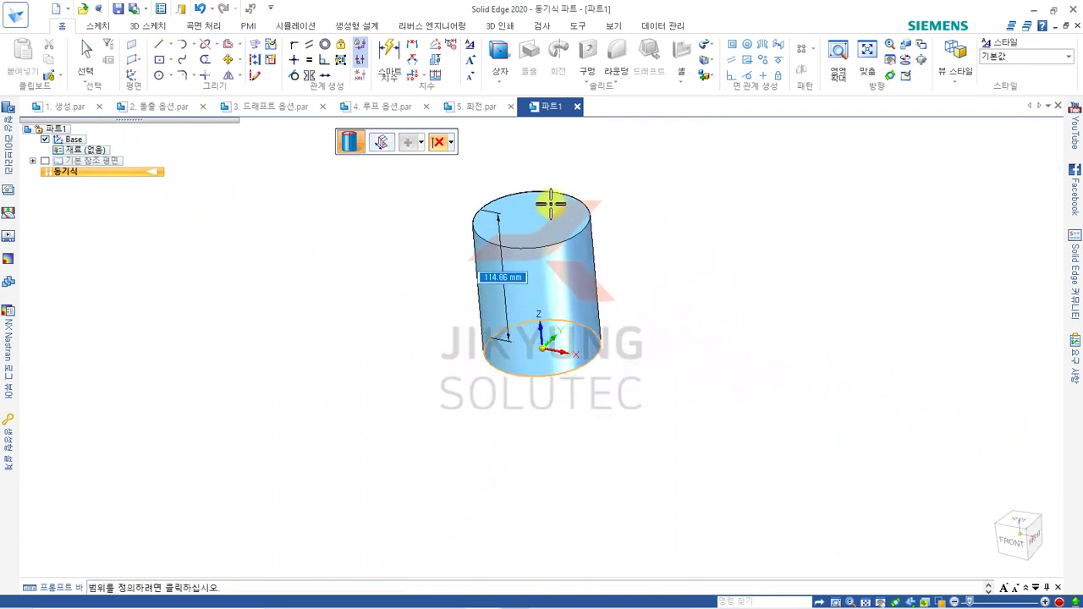
{"action": "left_click", "coordinate": [551, 198]}
{"action": "middle_click_drag", "start_coordinate": [682, 249], "coordinate": [648, 314]}
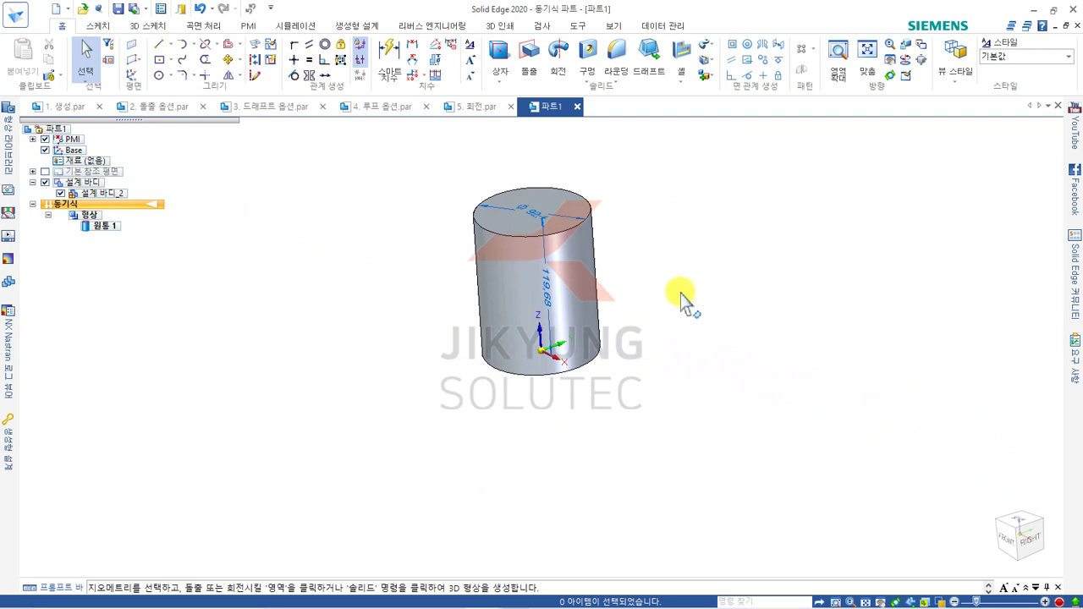
Create a sphere (구) with a radius of about 65 mm in the empty space beside the cylinder.
{"action": "left_click", "coordinate": [501, 78]}
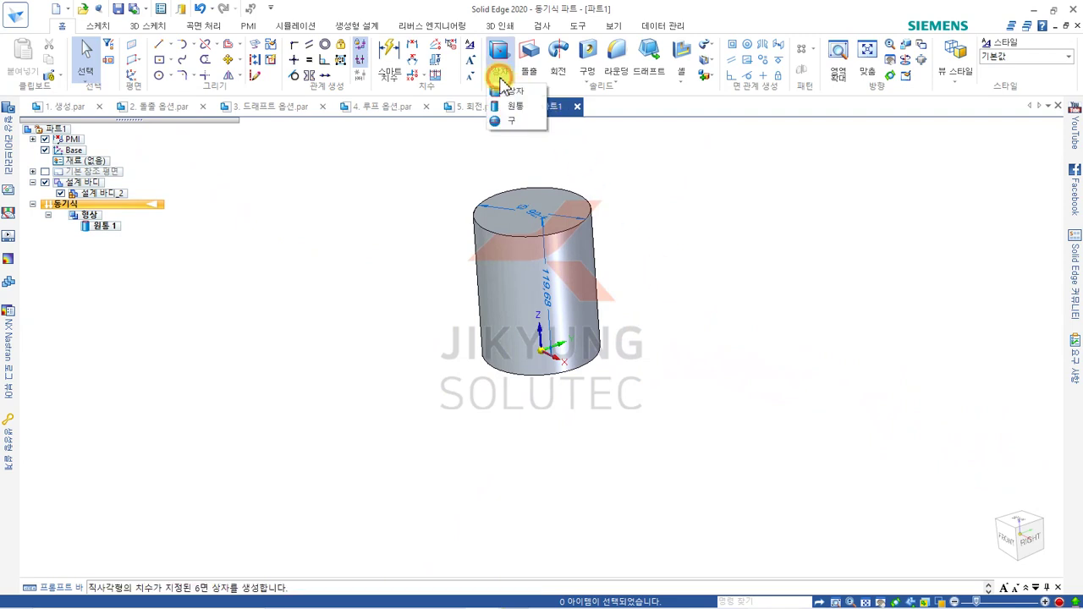
{"action": "left_click", "coordinate": [524, 121]}
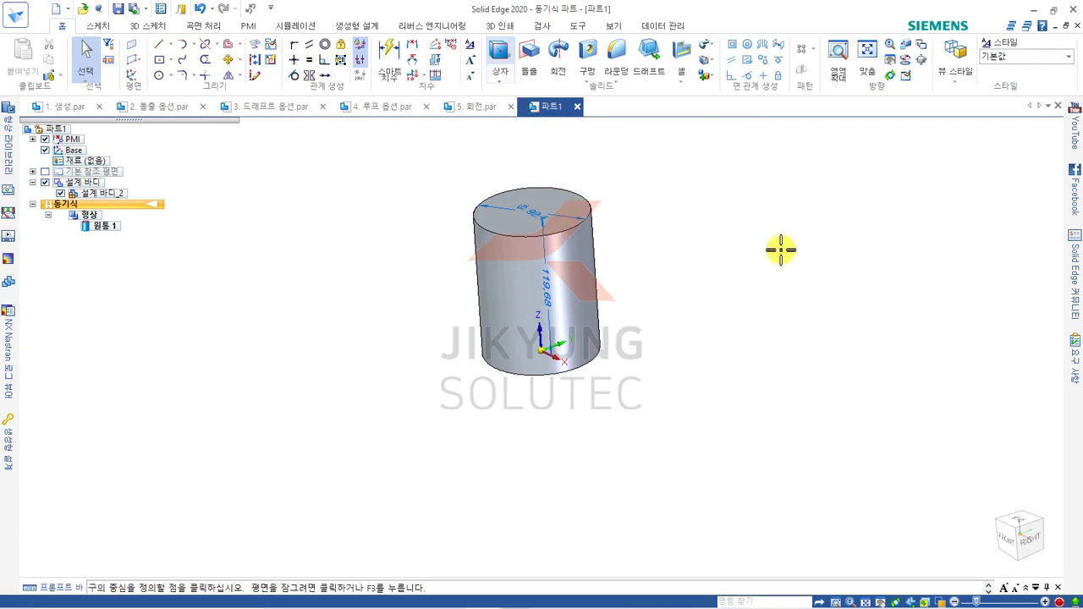
{"action": "left_click", "coordinate": [823, 305]}
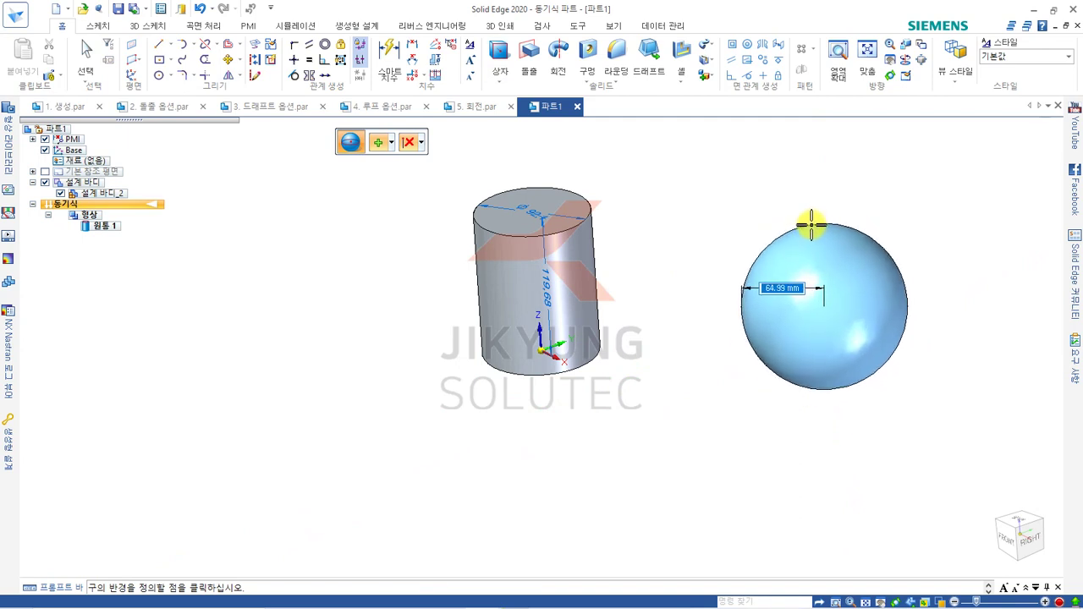
{"action": "left_click", "coordinate": [809, 226]}
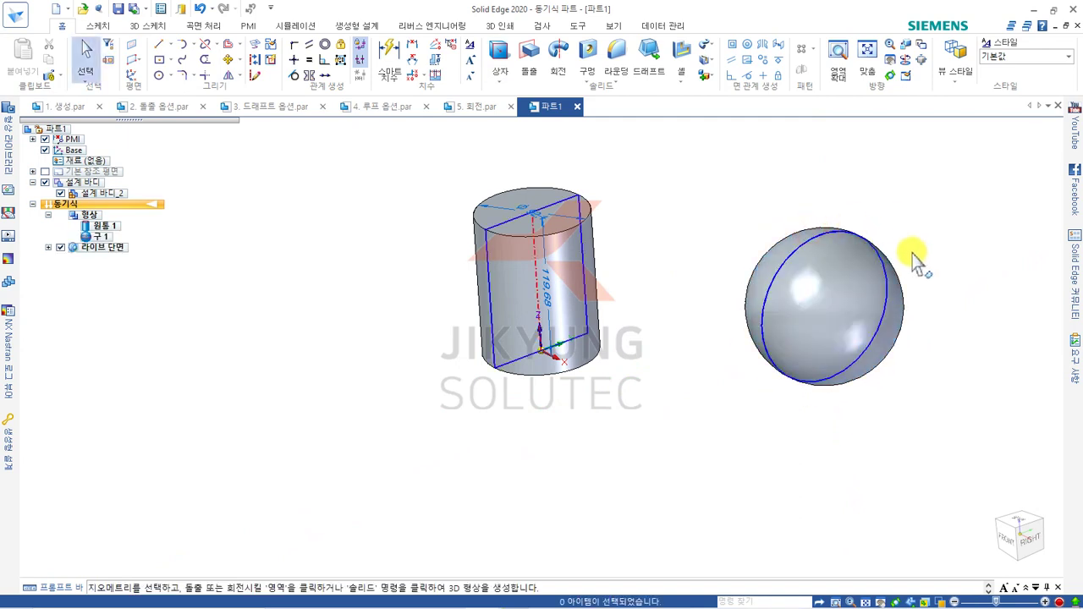
{"action": "middle_click_drag", "start_coordinate": [929, 296], "coordinate": [854, 341]}
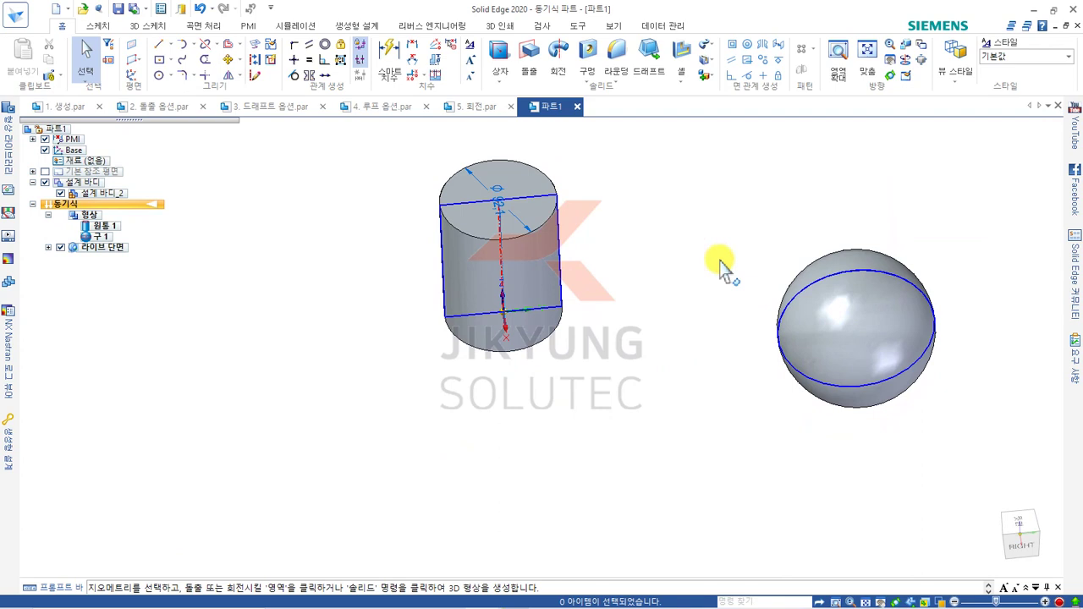
{"action": "left_click", "coordinate": [508, 78]}
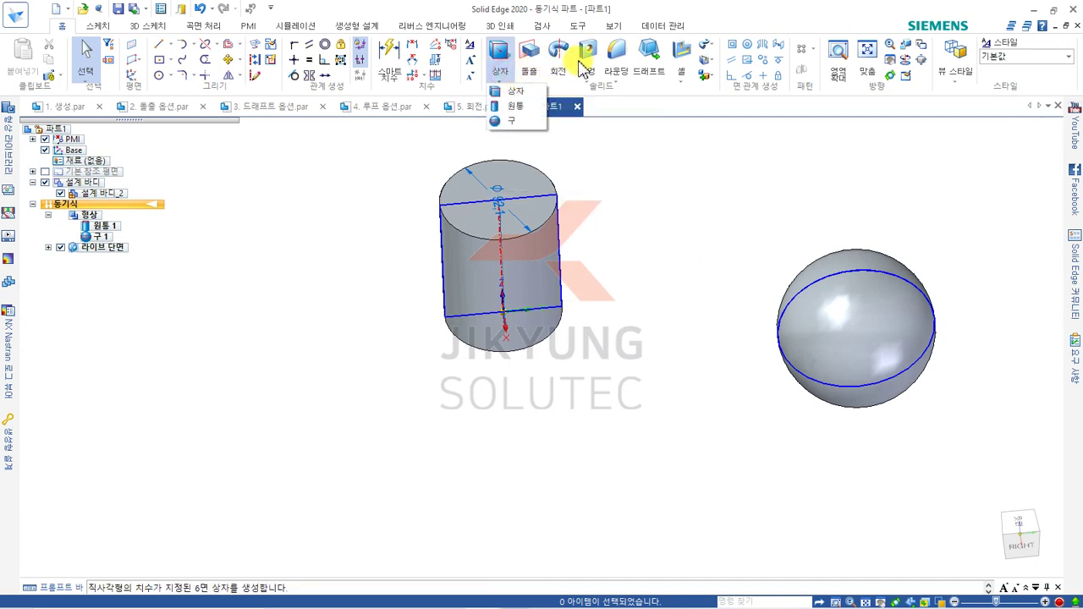